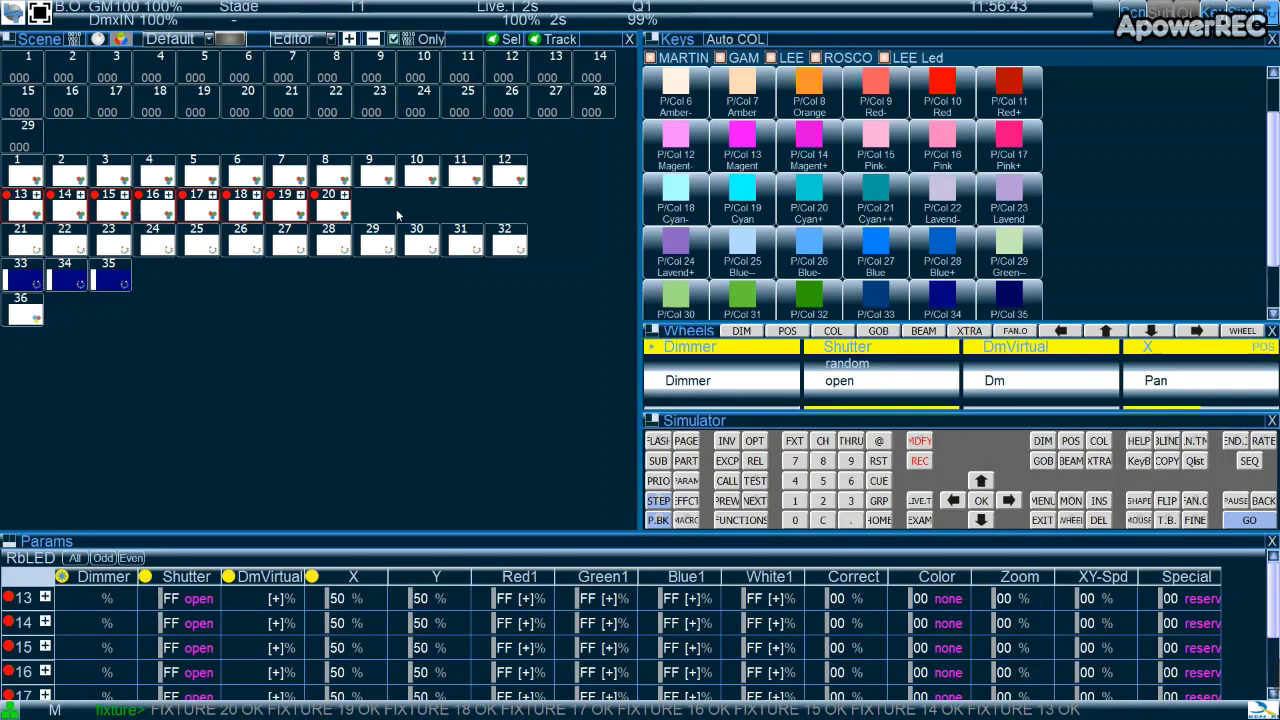
# Switch to the web browser and look over the Robe LEDWash 300 product page, including the fixture photo and light source details
pyautogui.hotkey('alt', 'Tab')
pyautogui.hotkey('alt', 'Tab')
pyautogui.hotkey('alt', 'Tab')
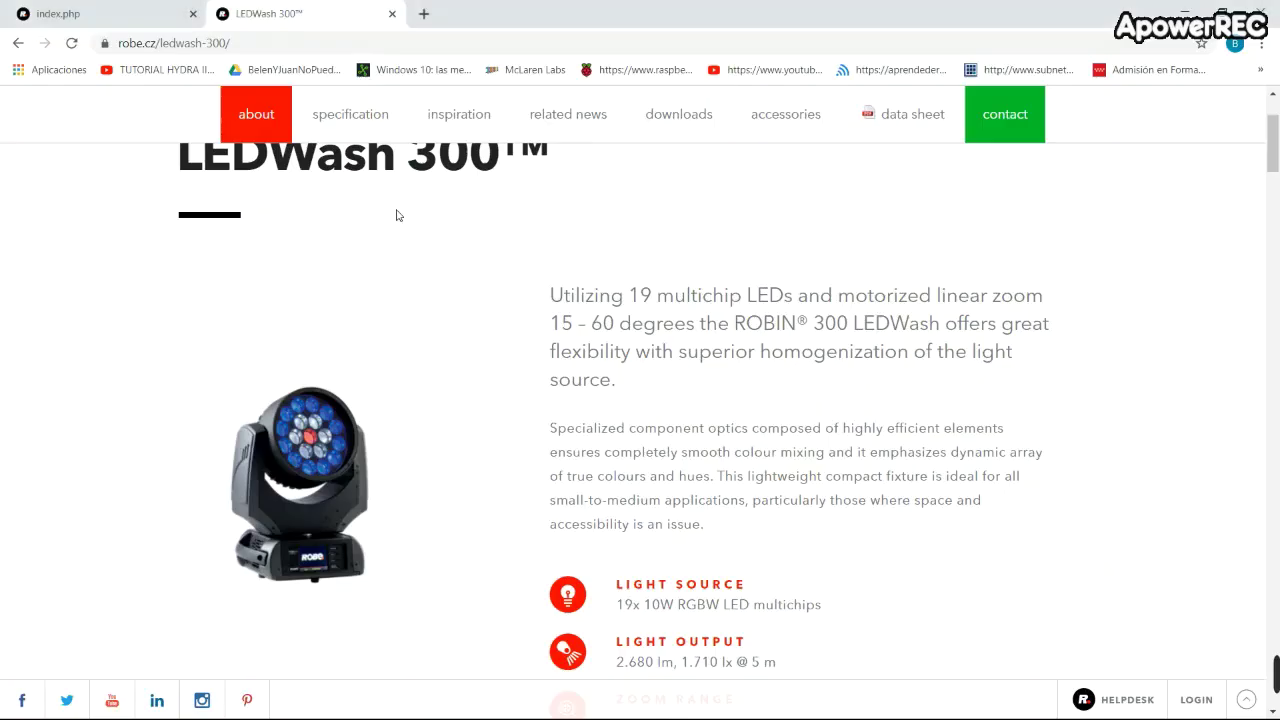
pyautogui.scroll(1, 372, 338)
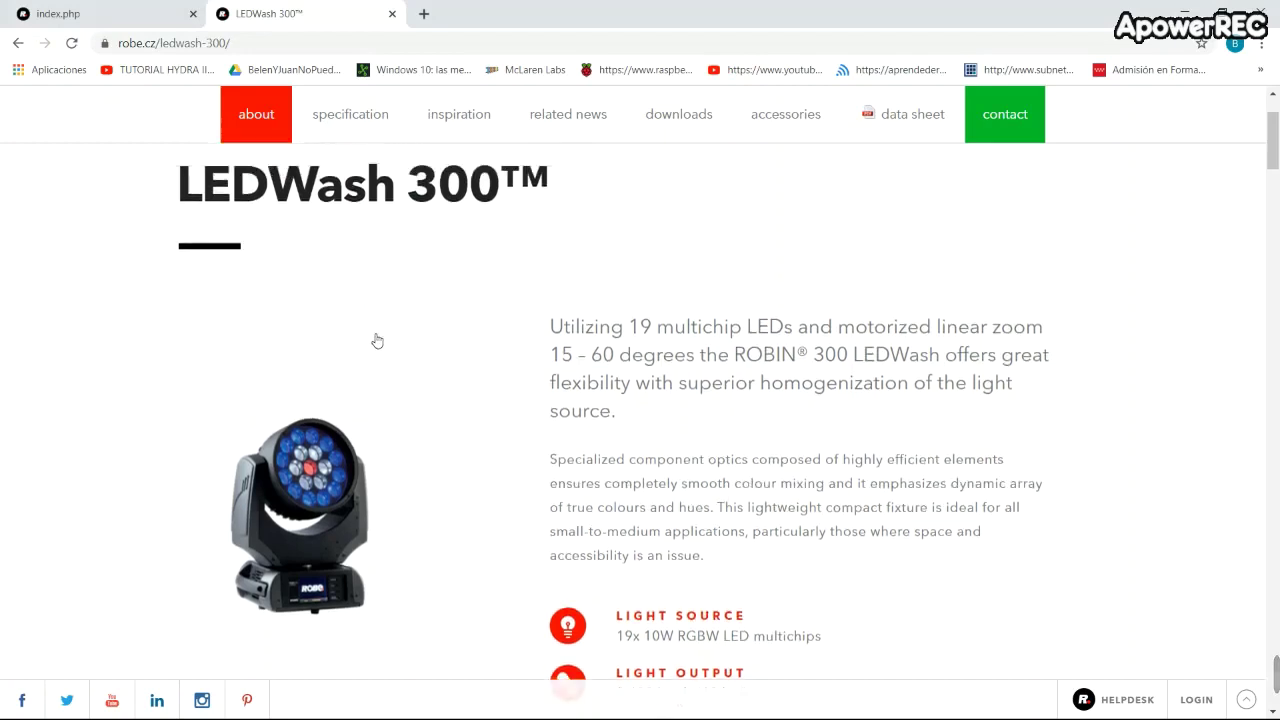
pyautogui.scroll(-2, 328, 441)
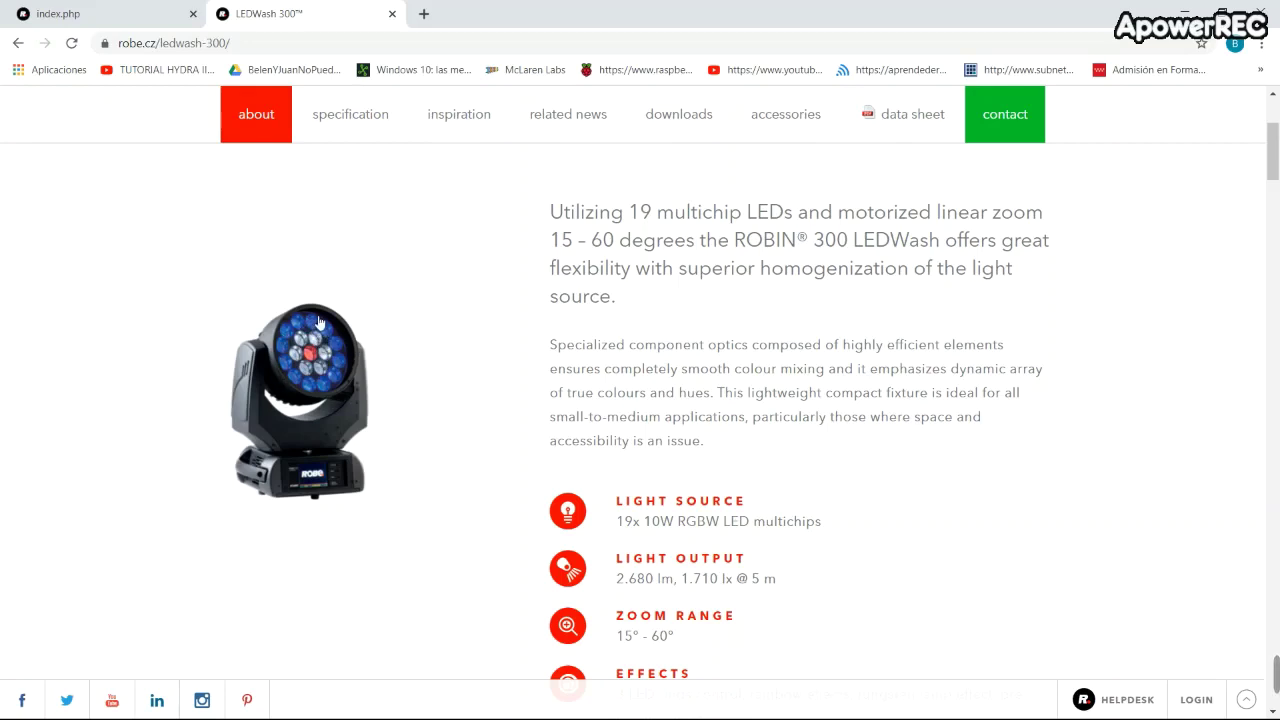
# Open the Robin 300+ LEDWash DMX chart PDF at its first page and mark the chart title
pyautogui.click(108, 20)
pyautogui.scroll(4, 487, 340)
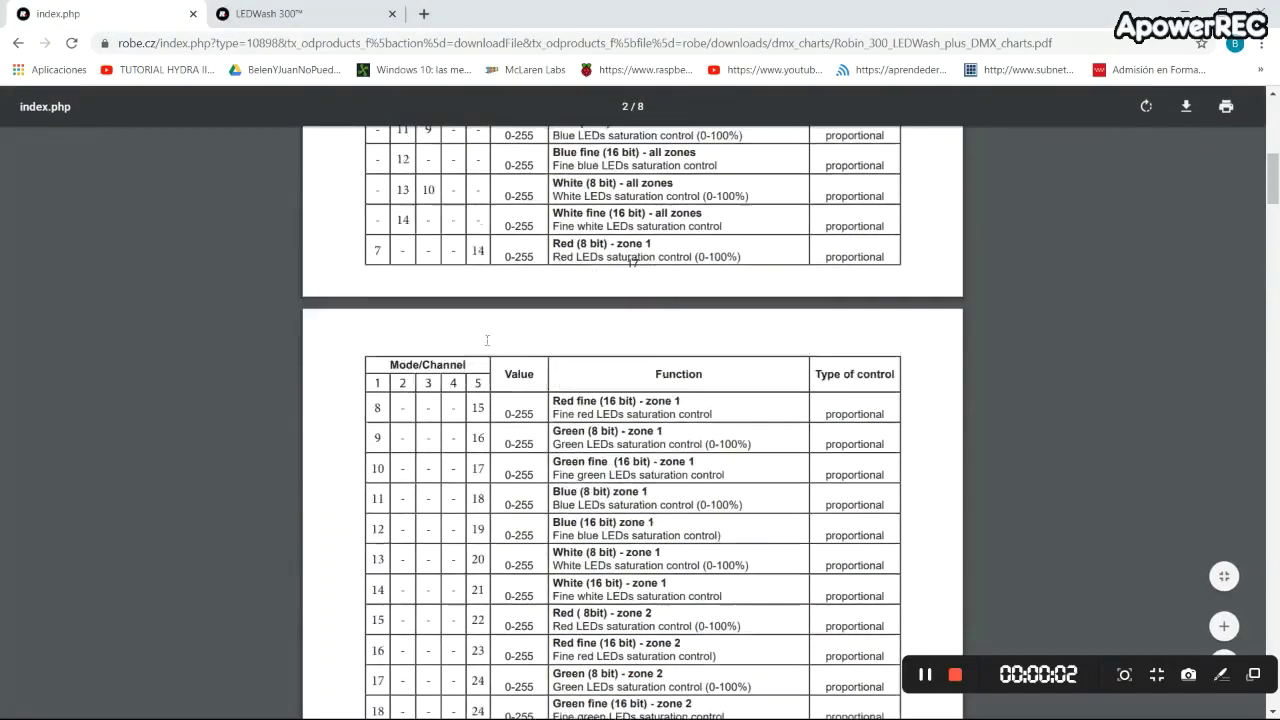
pyautogui.scroll(8, 487, 340)
pyautogui.scroll(-3, 506, 336)
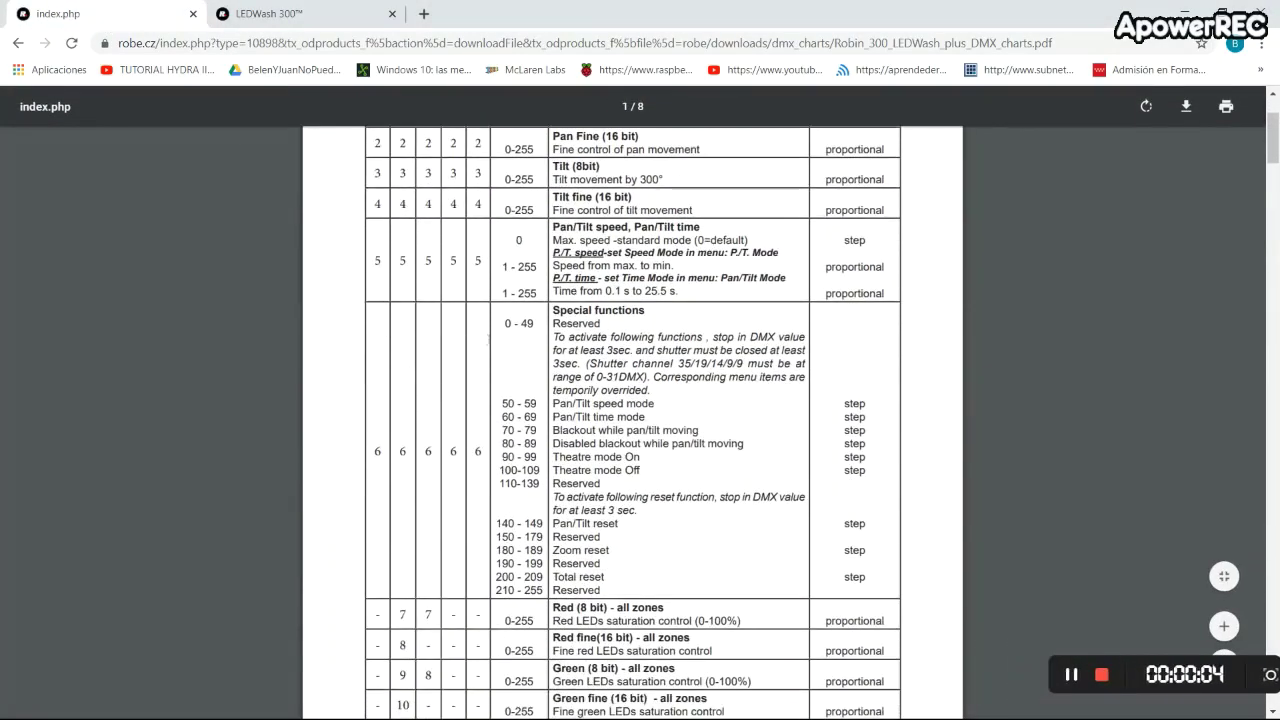
pyautogui.scroll(3, 506, 336)
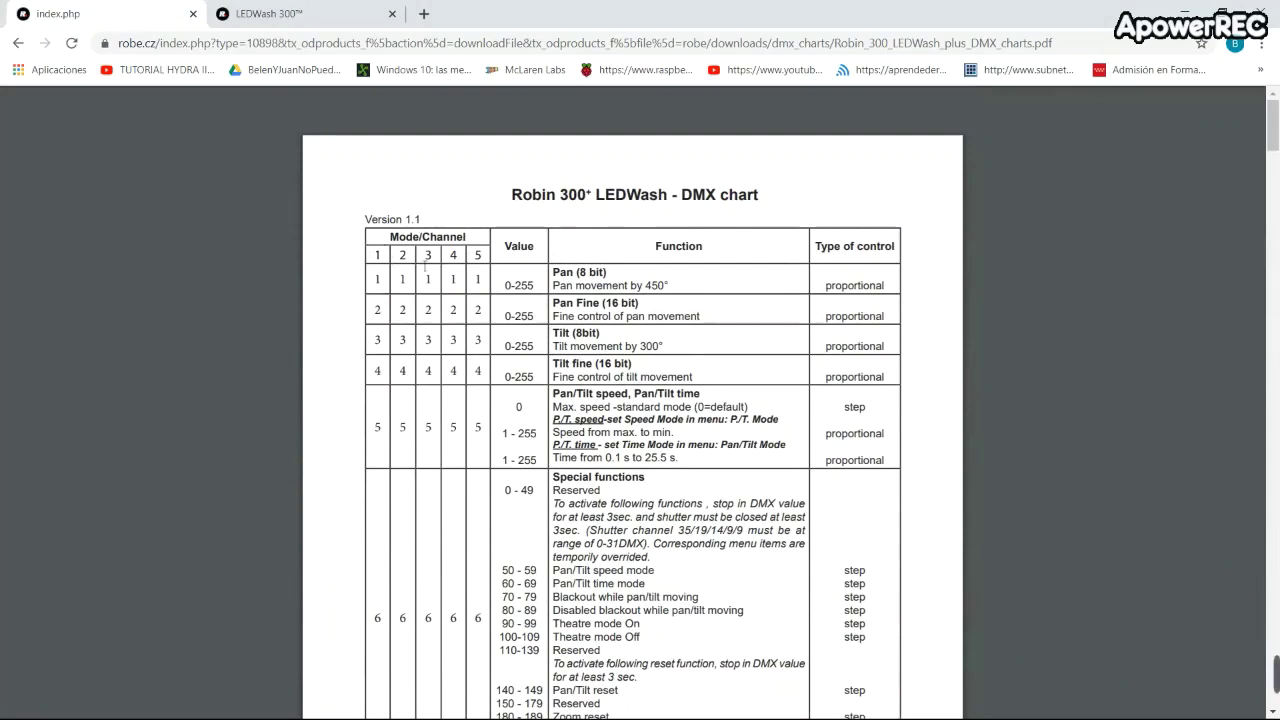
pyautogui.moveTo(512, 194); pyautogui.dragTo(760, 203)
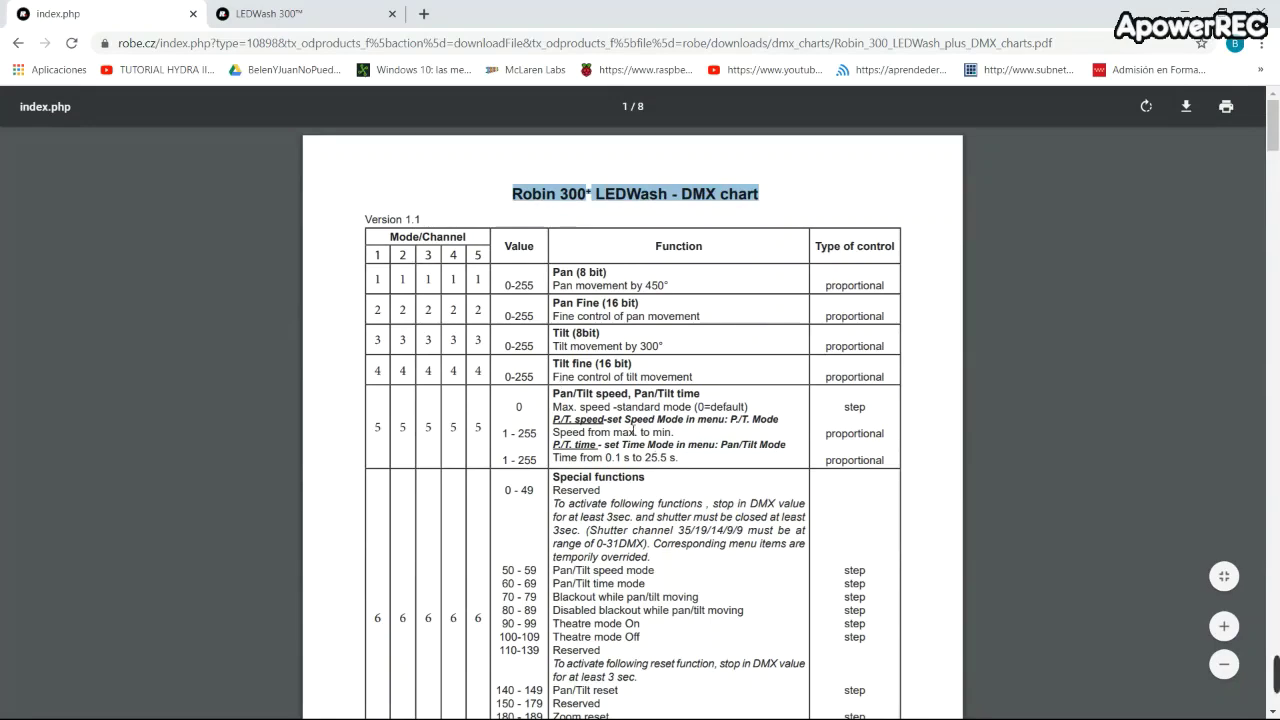
# Read the colour channels per zone in the DMX chart, ending at the LED zone order diagram on the last page
pyautogui.scroll(-5, 634, 430)
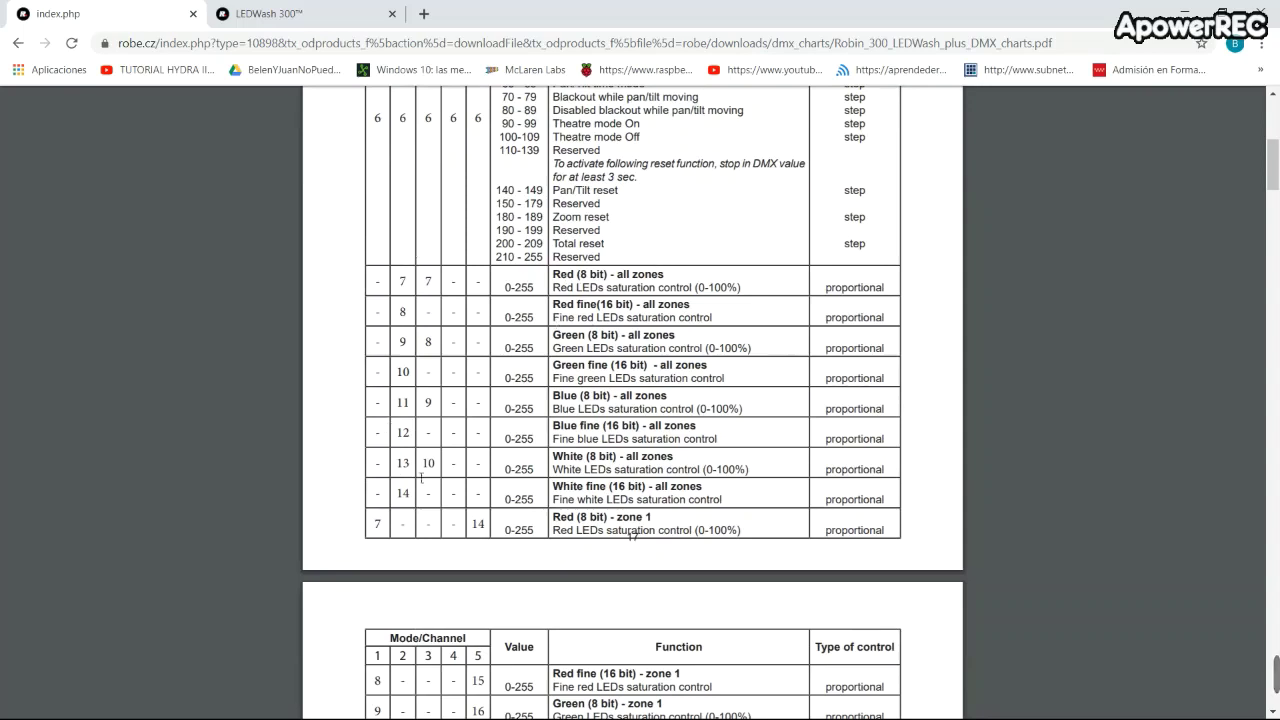
pyautogui.scroll(-5, 440, 448)
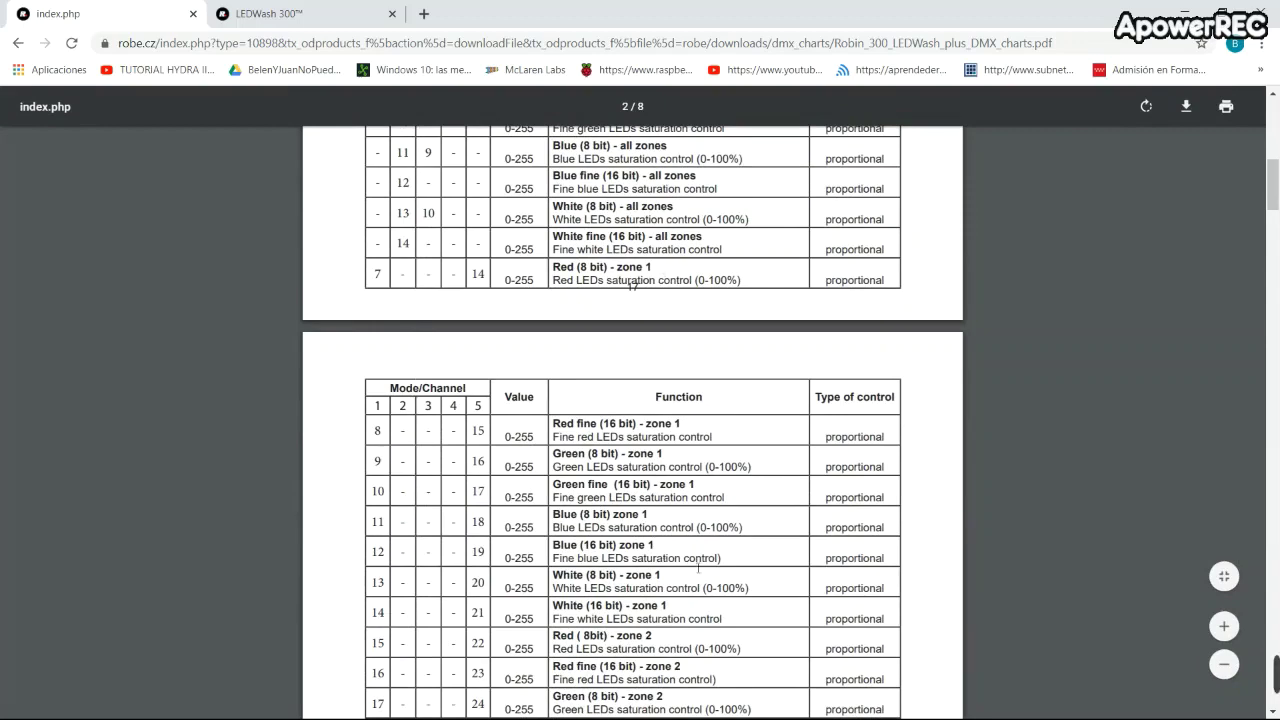
pyautogui.scroll(-4, 746, 511)
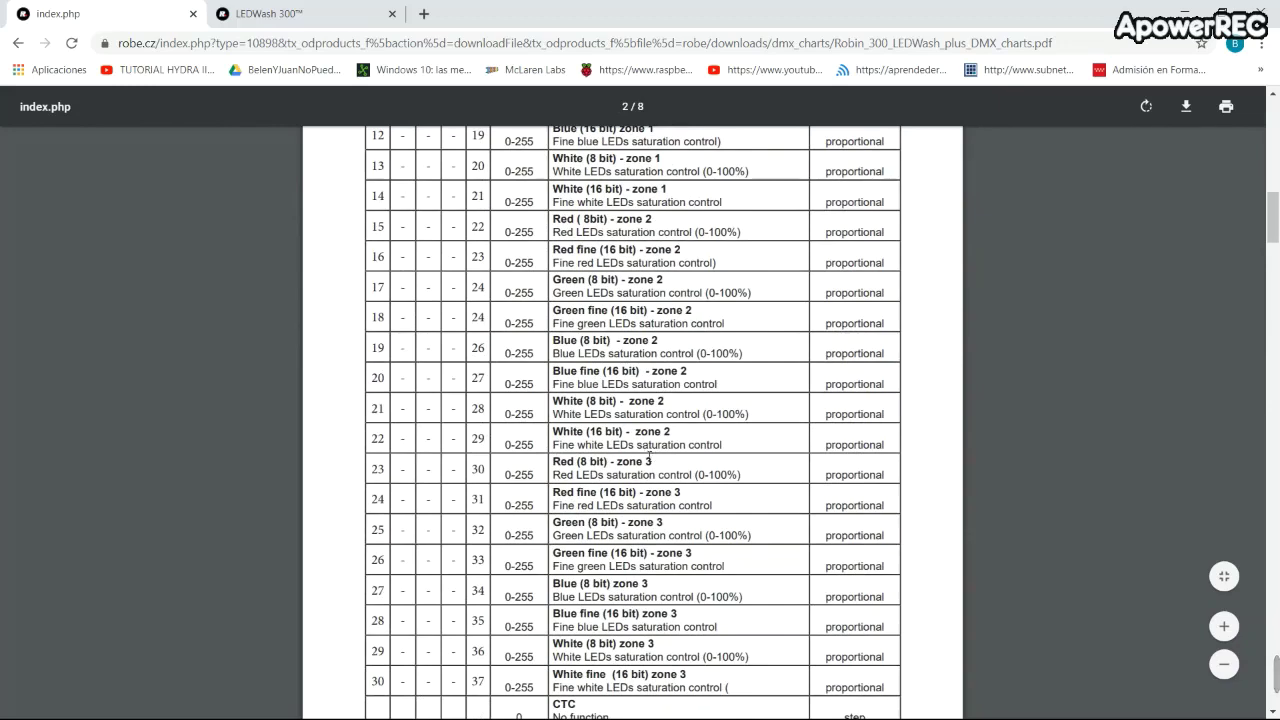
pyautogui.scroll(-5, 649, 457)
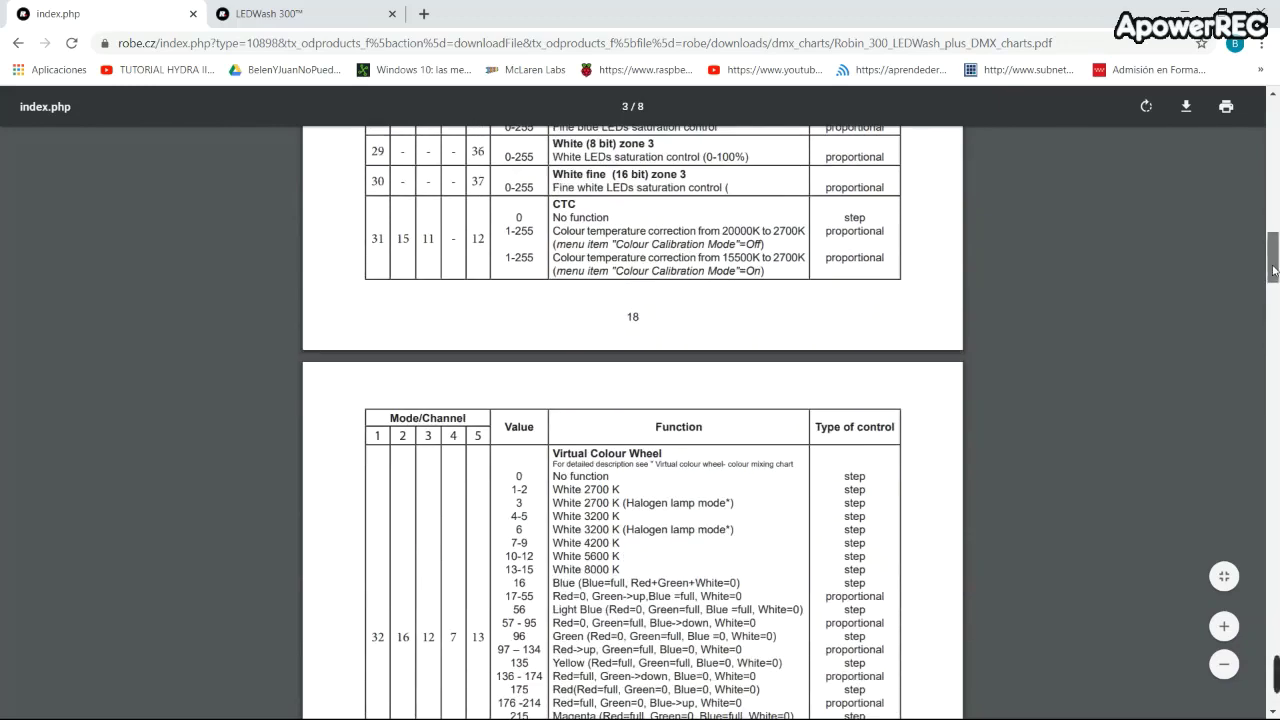
pyautogui.moveTo(1274, 262); pyautogui.dragTo(1274, 665)
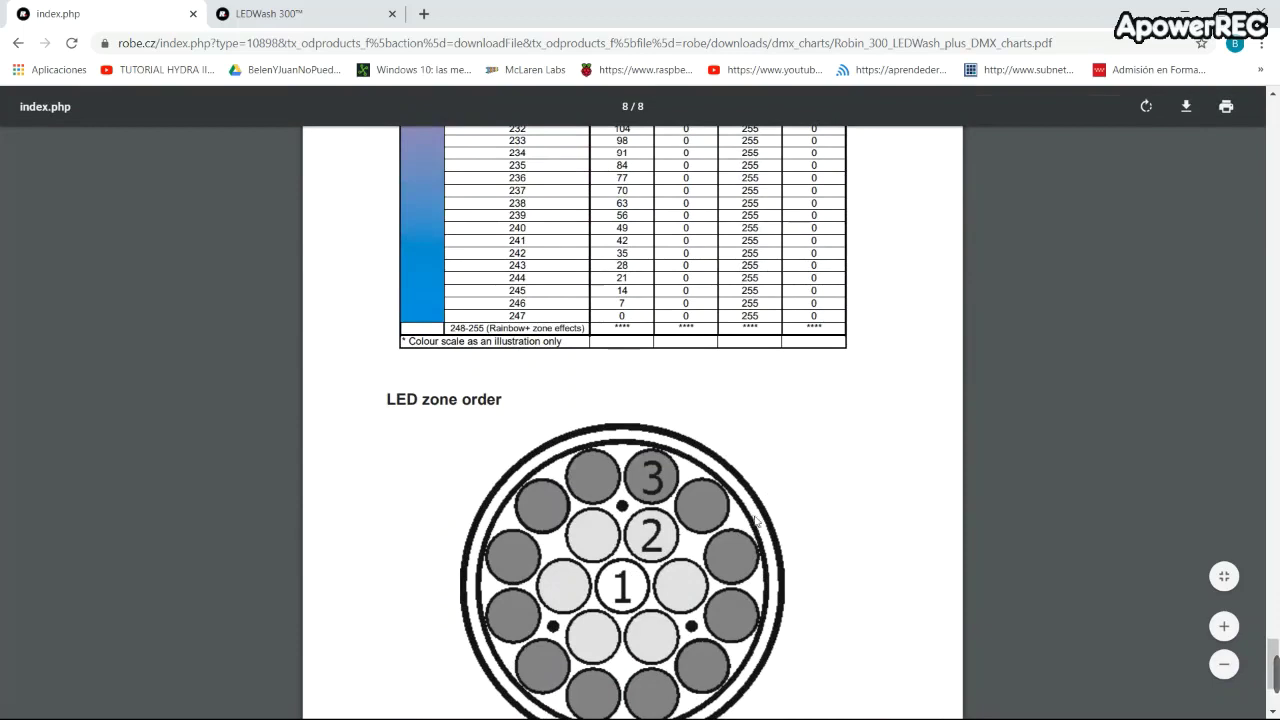
pyautogui.scroll(-3, 1030, 461)
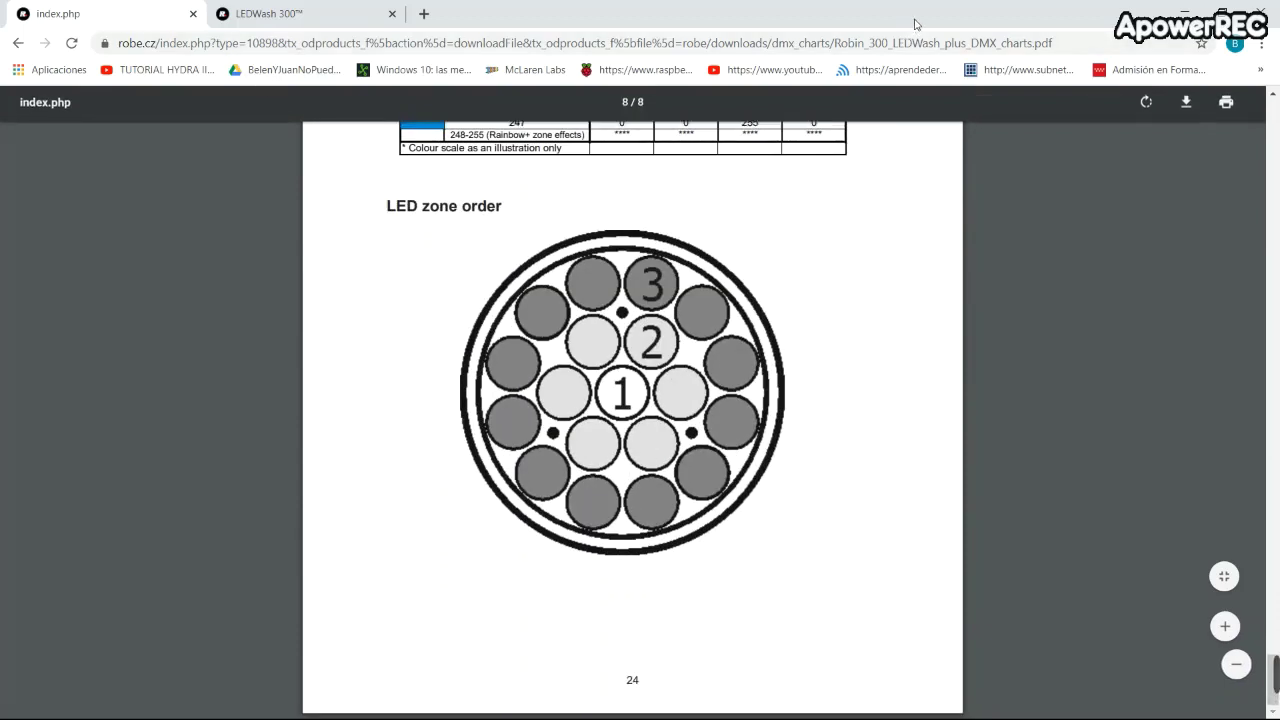
# Switch back to the lighting console software and open the 02 RbLED fixture definition for editing in the fixtures patch menu
pyautogui.hotkey('alt', 'Tab')
pyautogui.hotkey('alt', 'Tab')
pyautogui.hotkey('alt', 'Tab')
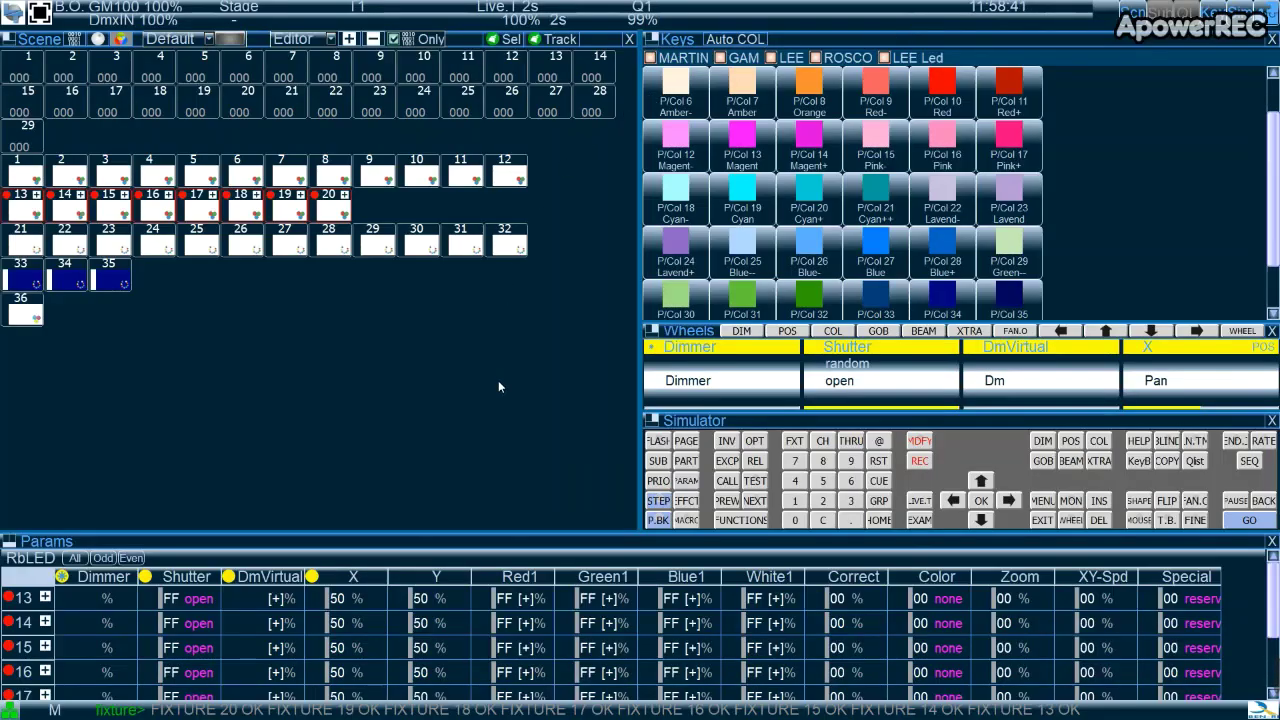
pyautogui.press('f')
pyautogui.press('m')
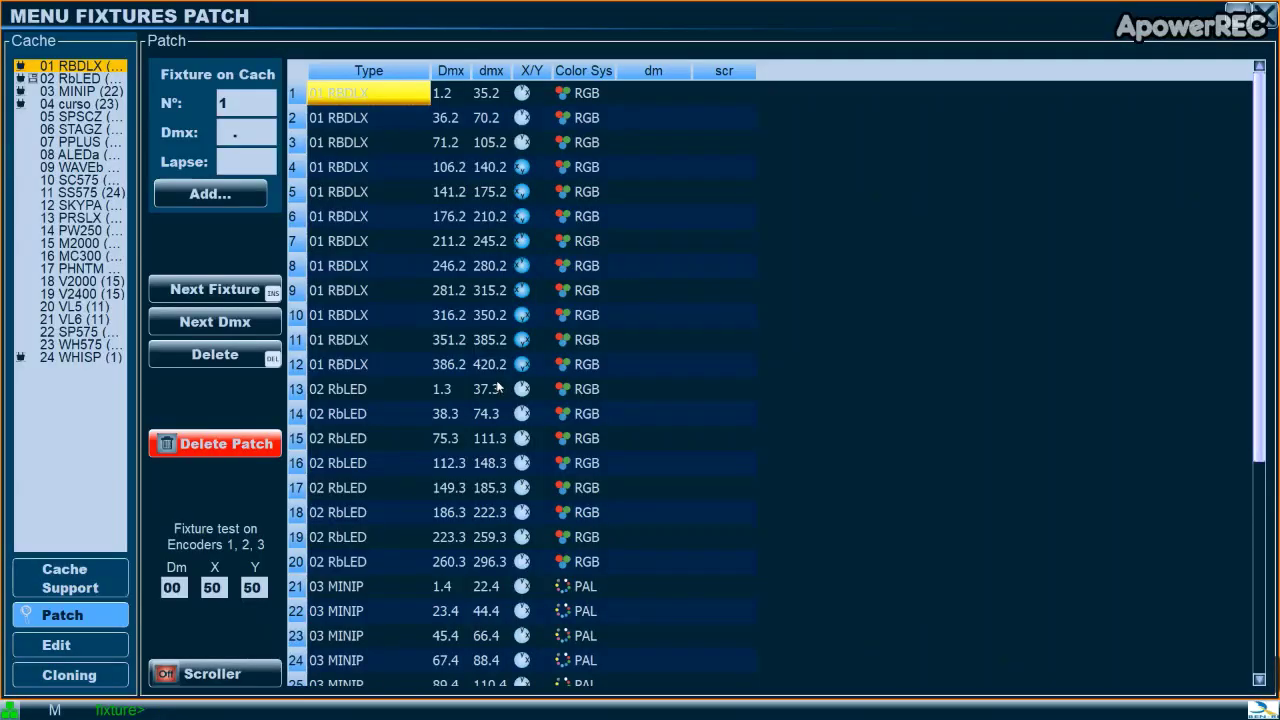
pyautogui.click(76, 80)
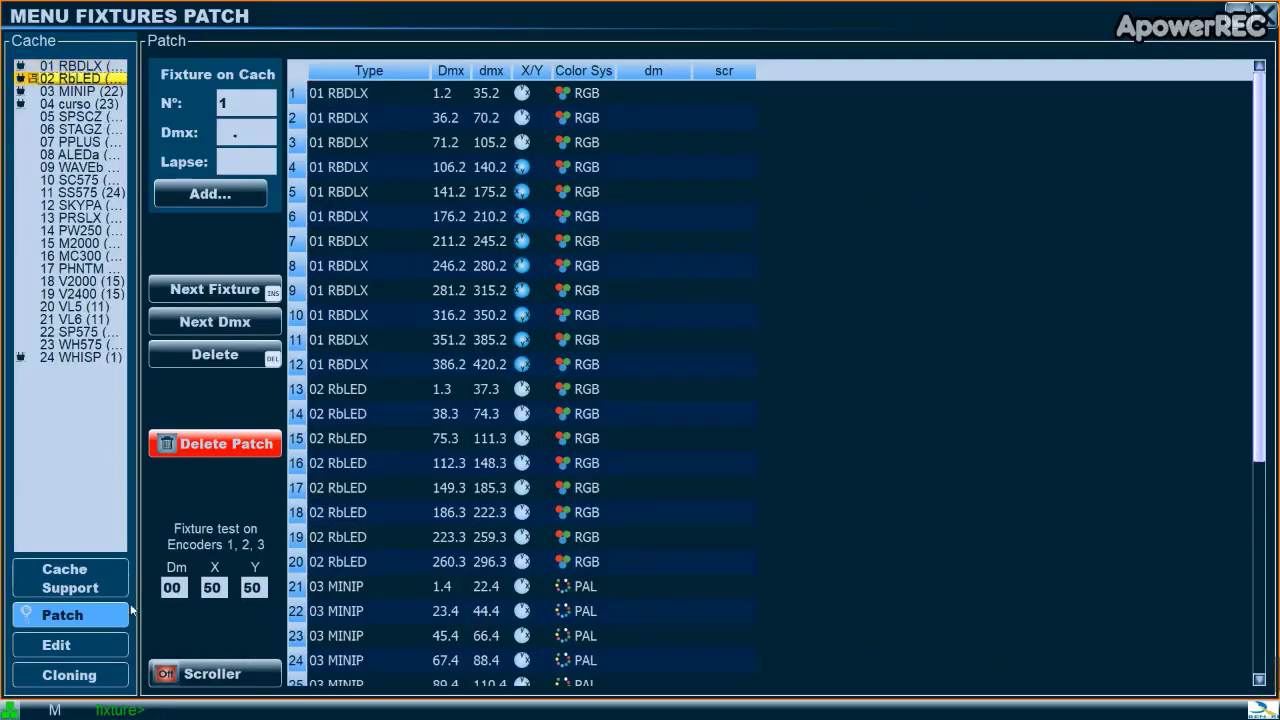
pyautogui.click(60, 645)
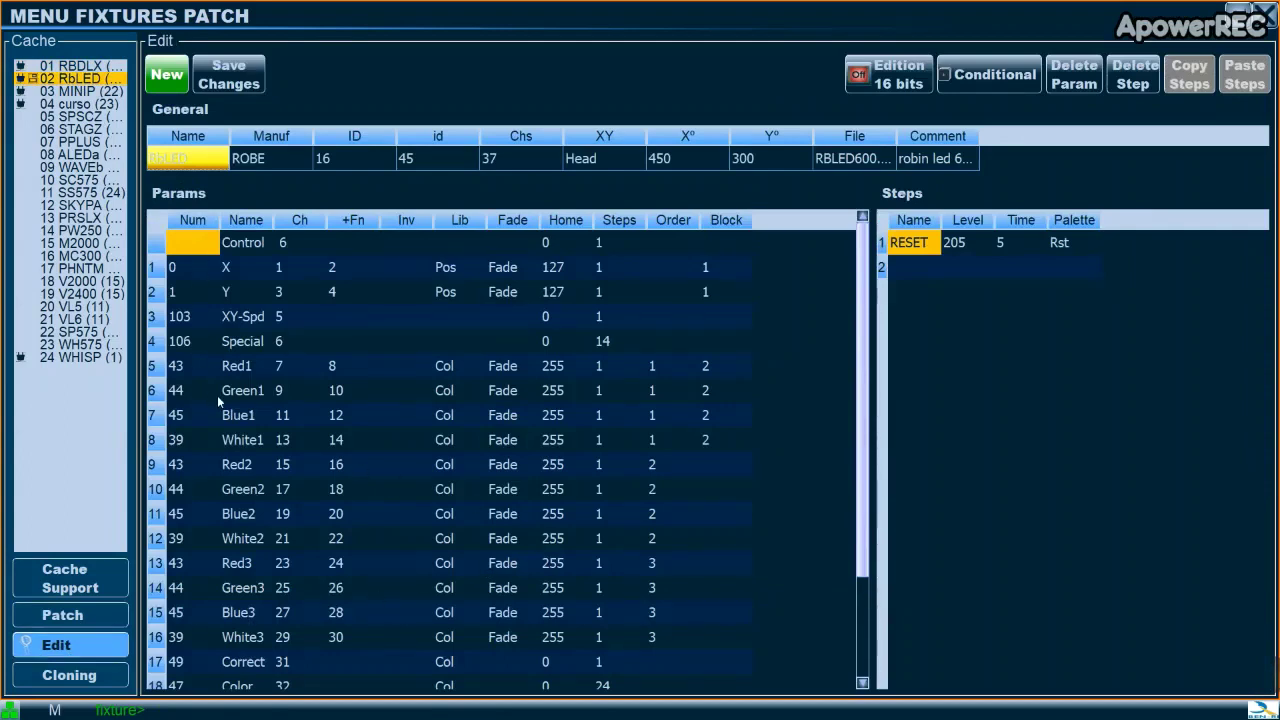
# Go through the RbLED colour parameters of each zone one by one, from Red1 to White3
pyautogui.click(234, 372)
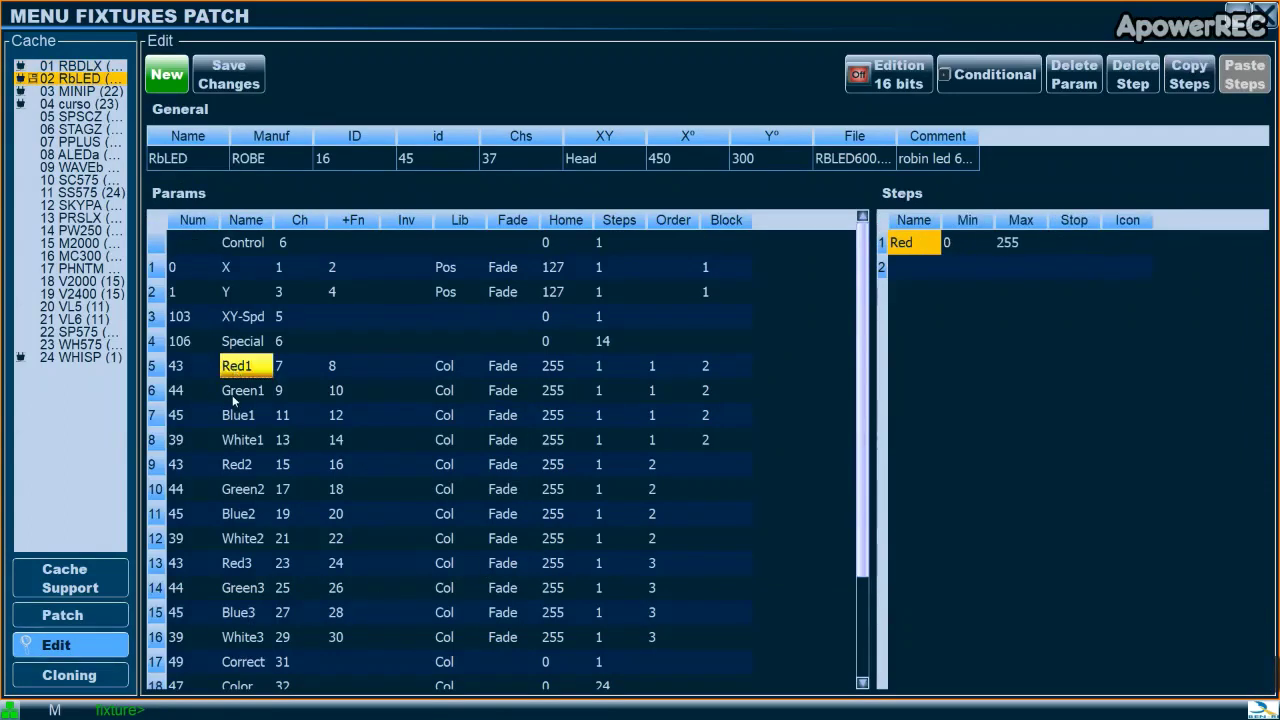
pyautogui.click(233, 398)
pyautogui.click(234, 417)
pyautogui.click(245, 445)
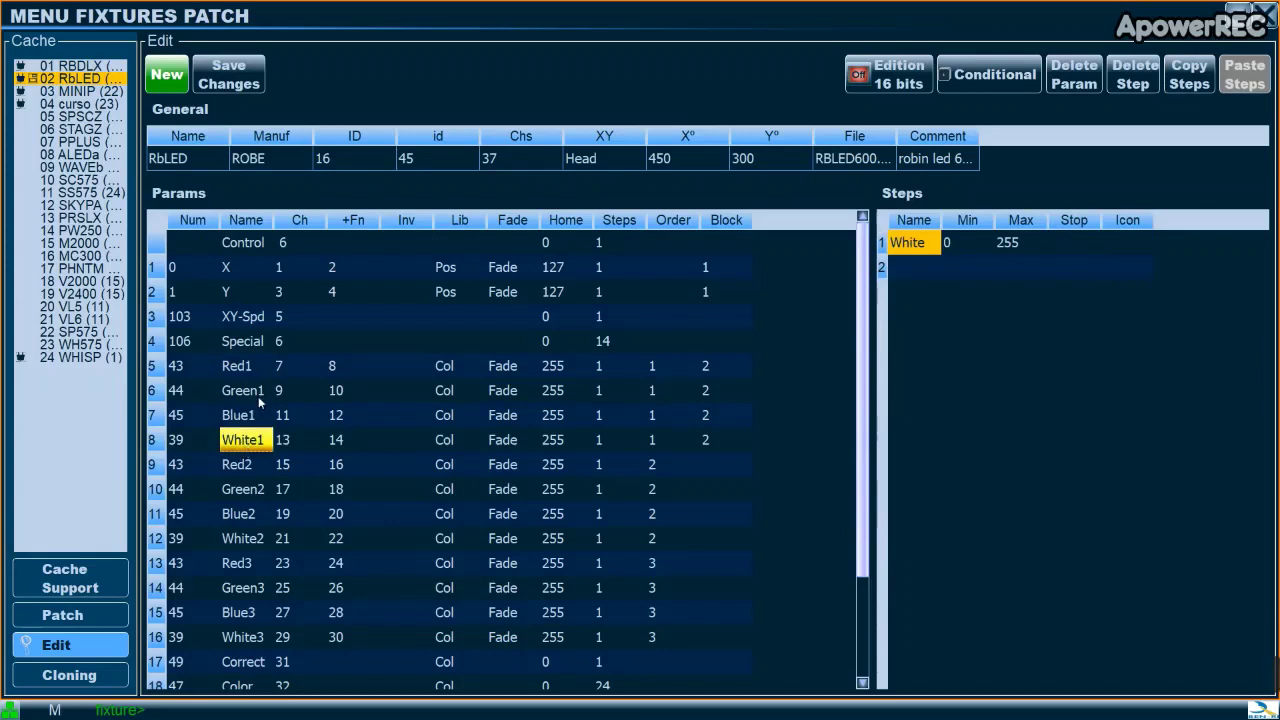
pyautogui.click(236, 465)
pyautogui.click(244, 492)
pyautogui.click(243, 516)
pyautogui.click(244, 541)
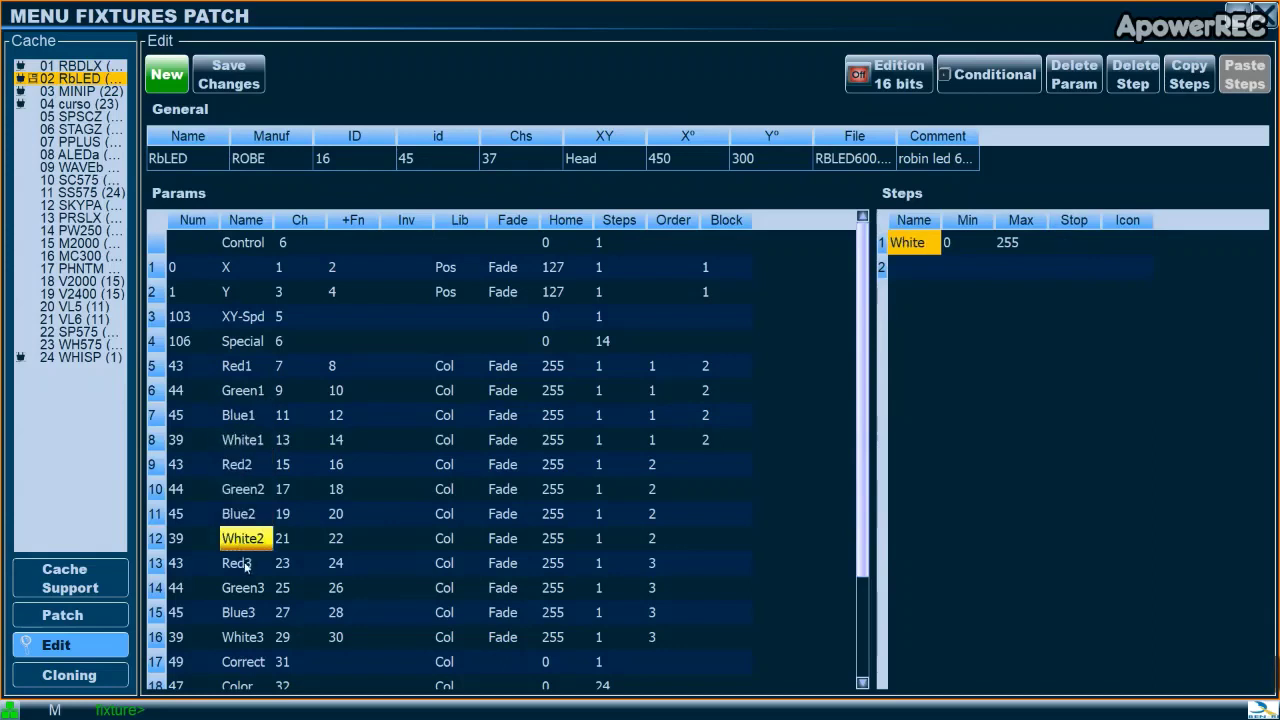
pyautogui.click(240, 570)
pyautogui.click(242, 590)
pyautogui.click(244, 613)
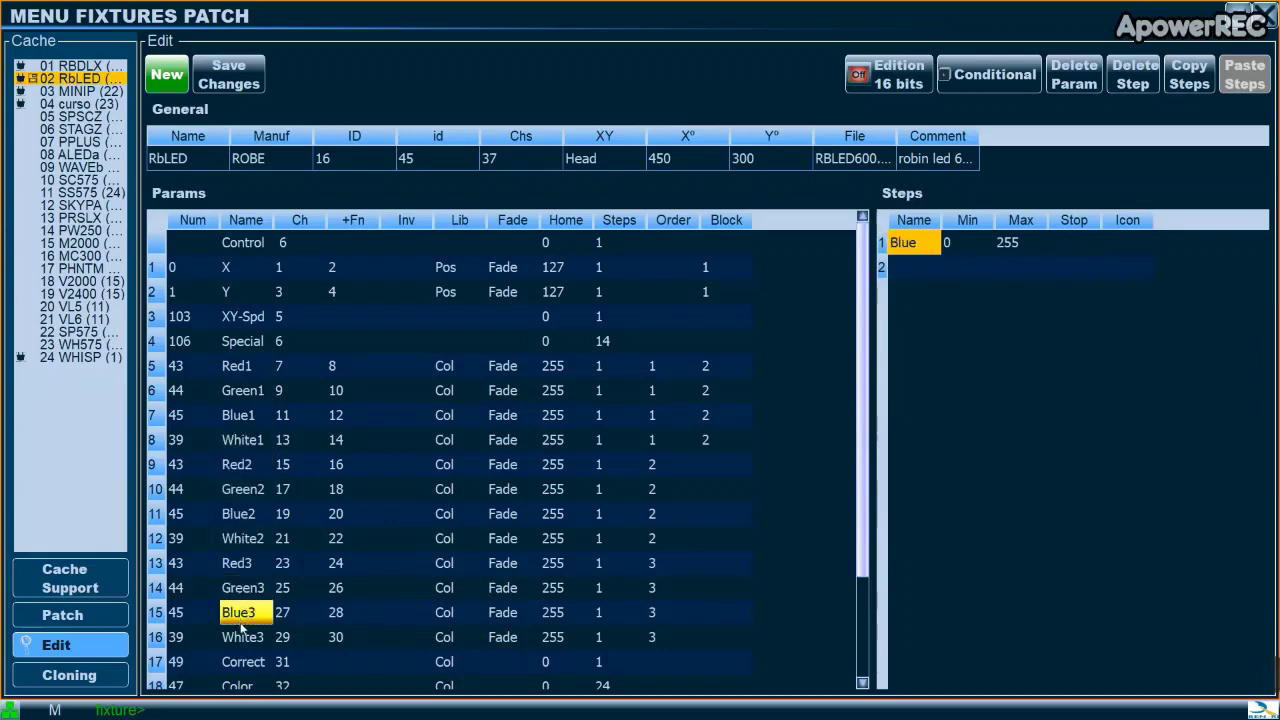
pyautogui.click(245, 638)
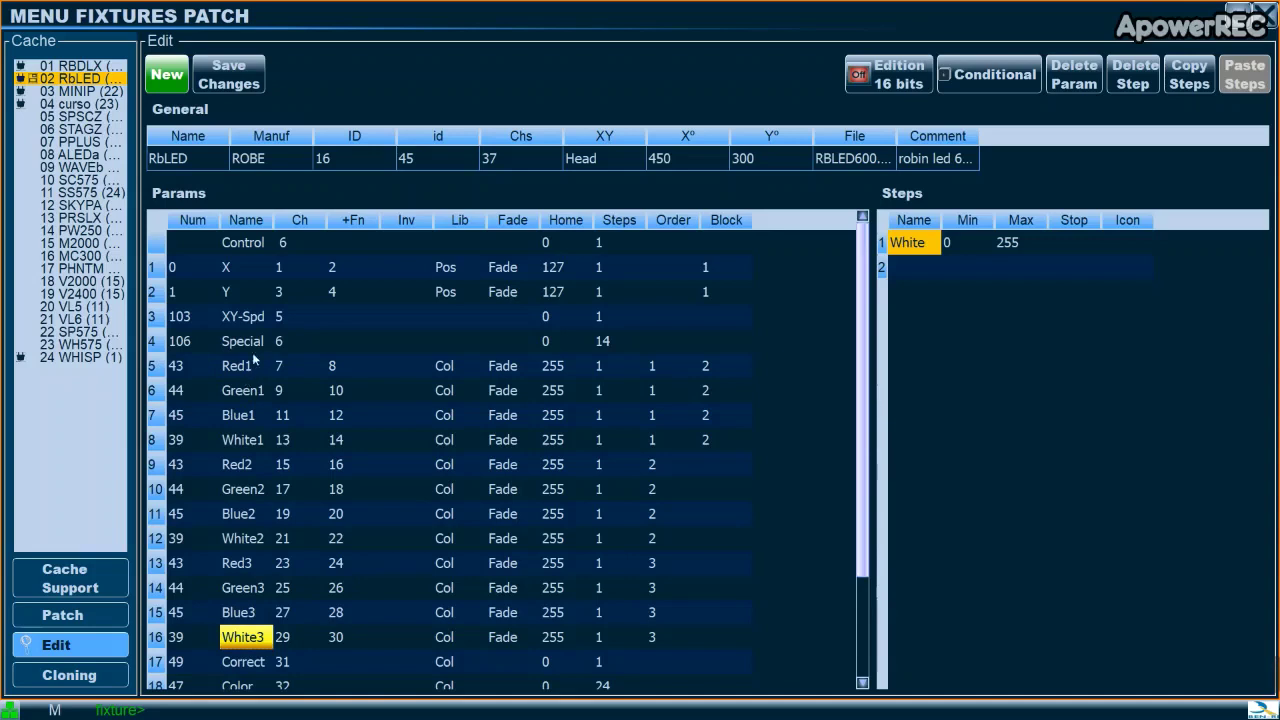
# Examine the Order values of the RbLED colour parameters from Red1 to White3, and close the fixtures patch menu
pyautogui.click(668, 367)
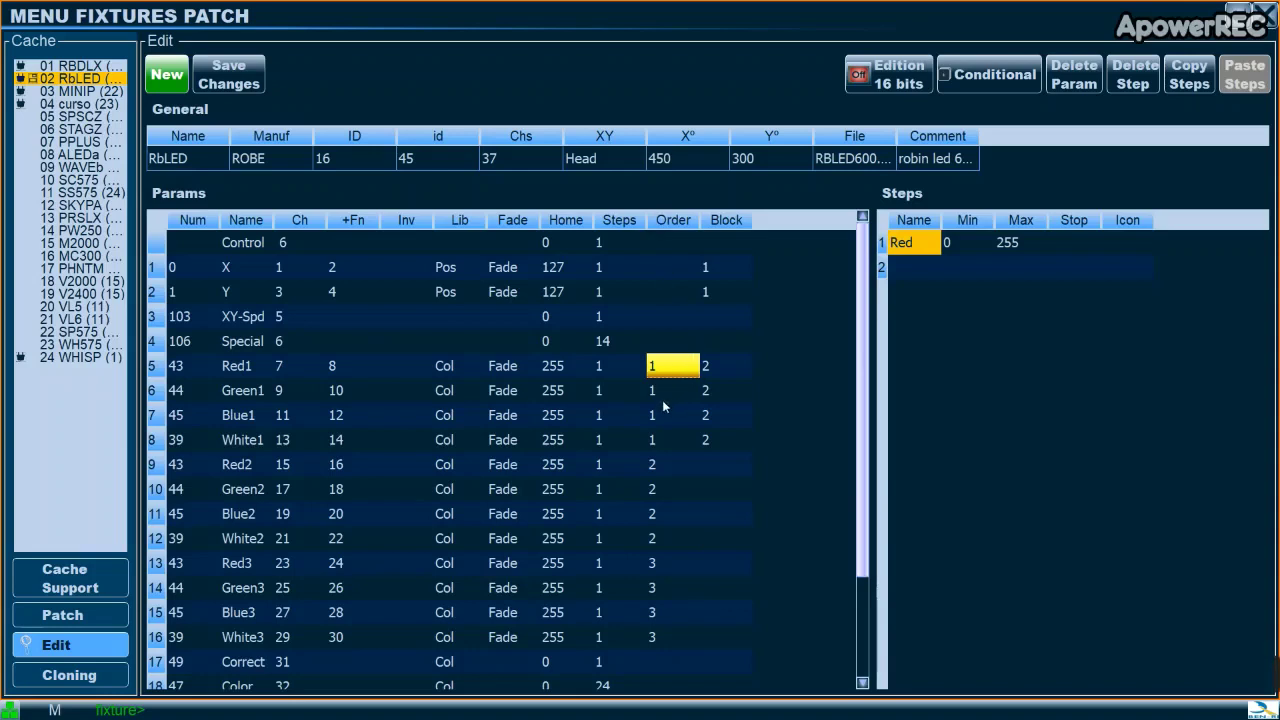
pyautogui.click(670, 439)
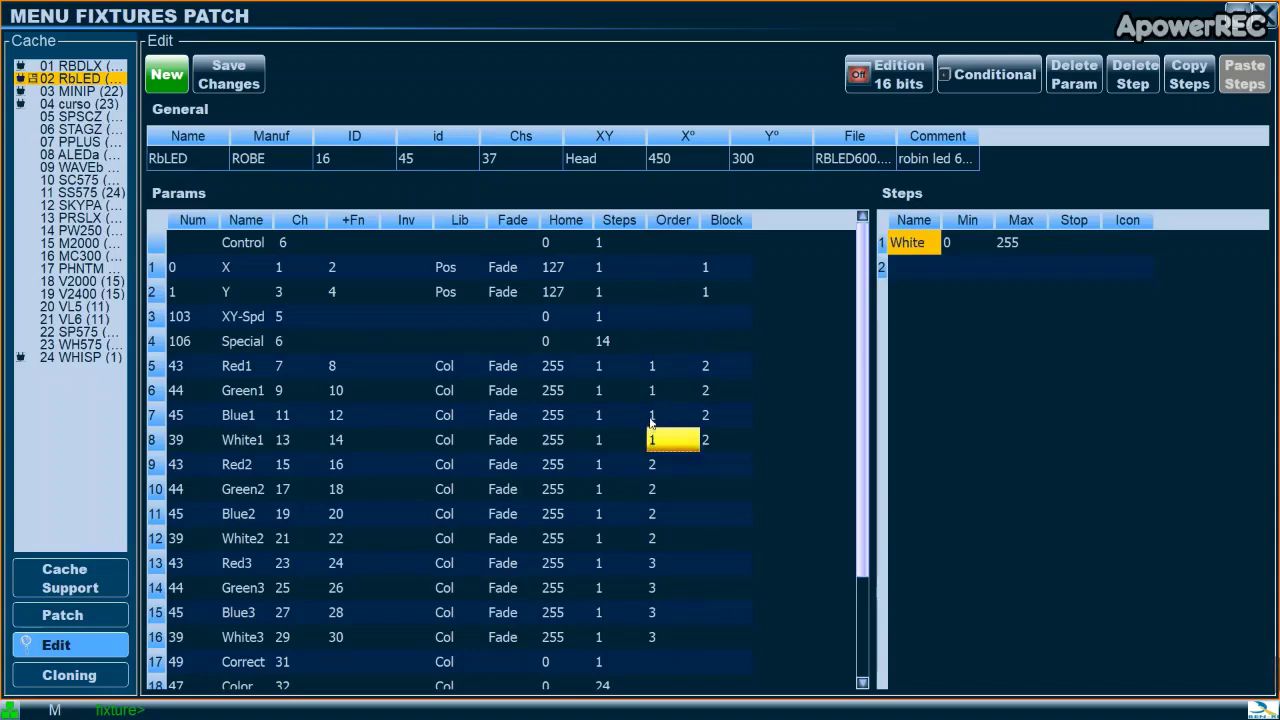
pyautogui.click(666, 415)
pyautogui.click(663, 390)
pyautogui.click(661, 367)
pyautogui.click(657, 466)
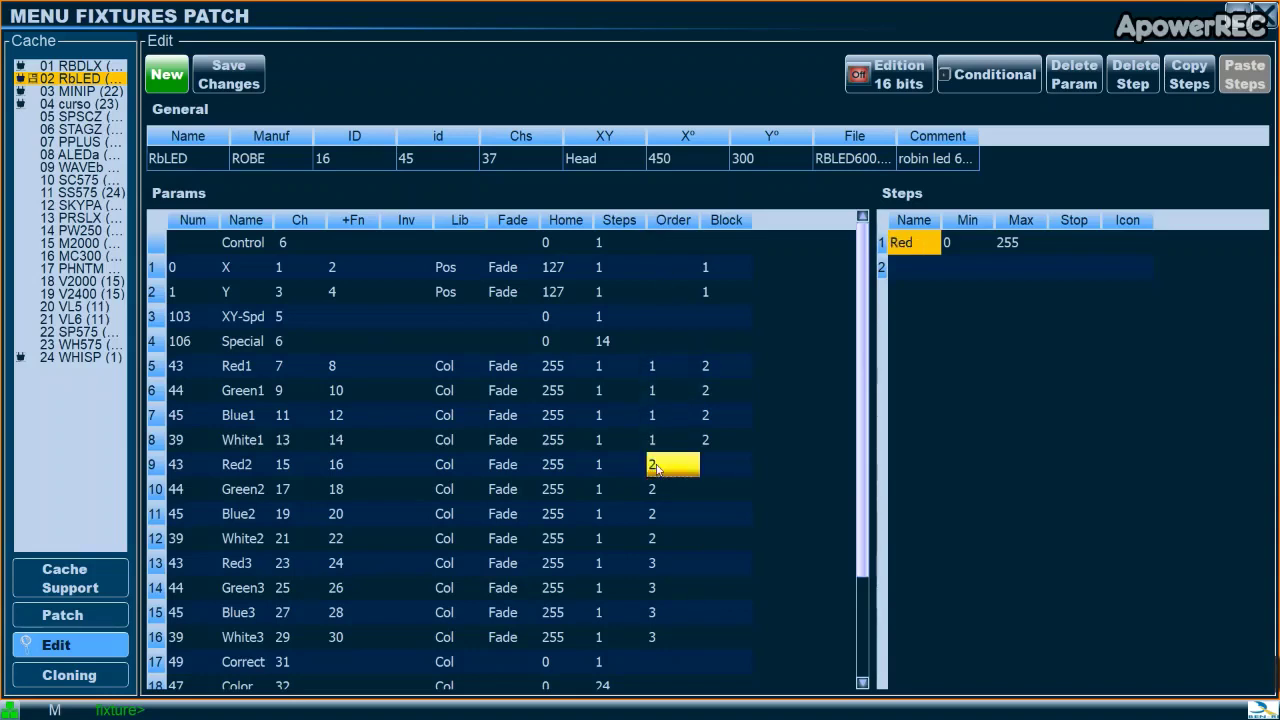
pyautogui.click(651, 490)
pyautogui.click(658, 515)
pyautogui.click(664, 540)
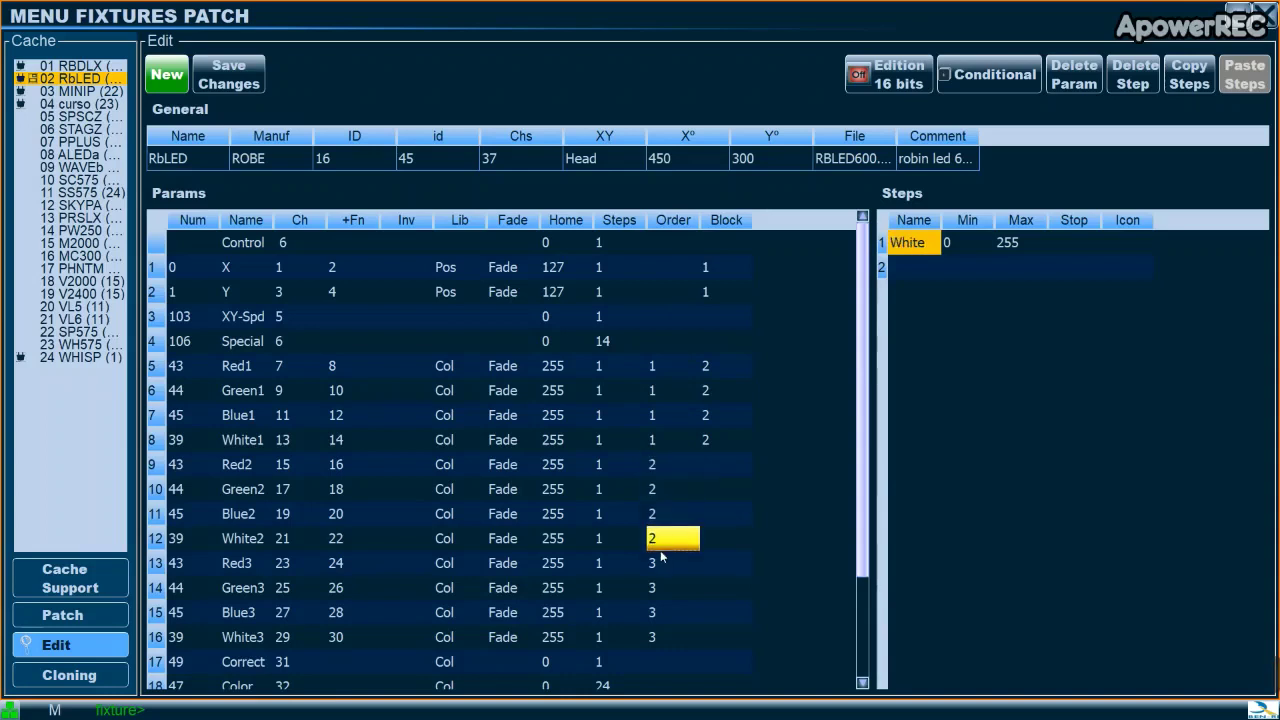
pyautogui.click(636, 569)
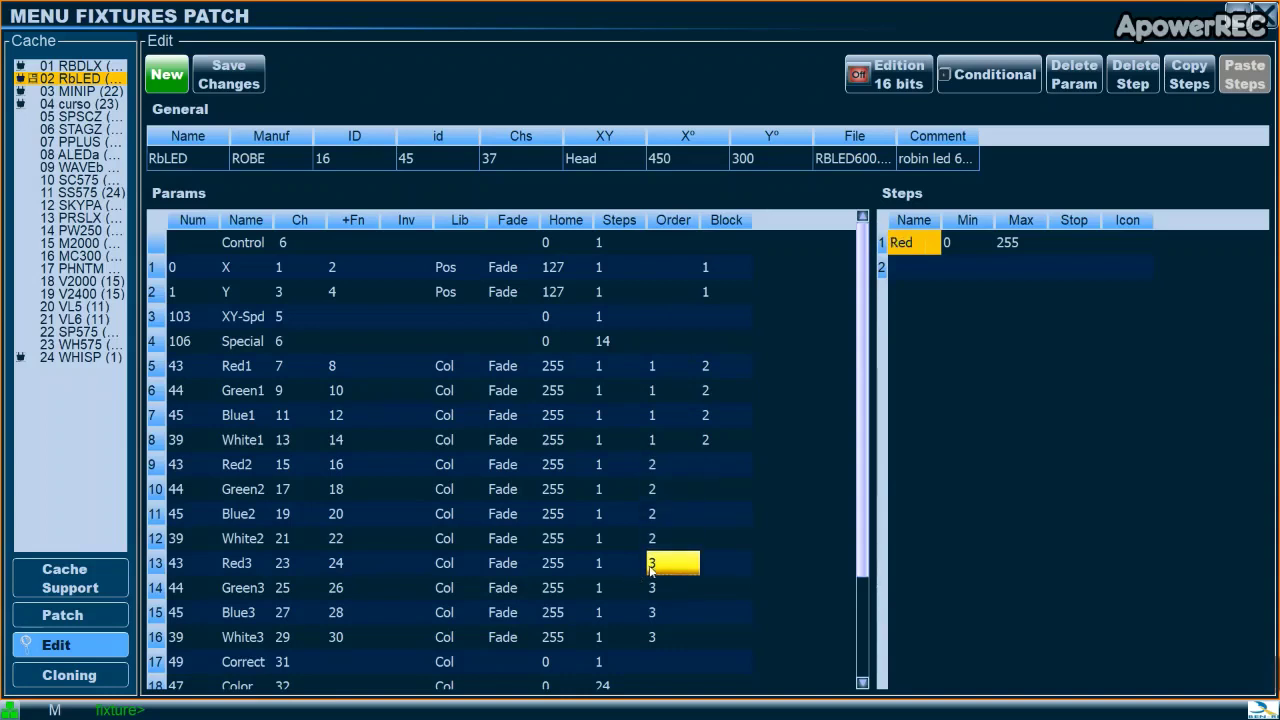
pyautogui.click(644, 640)
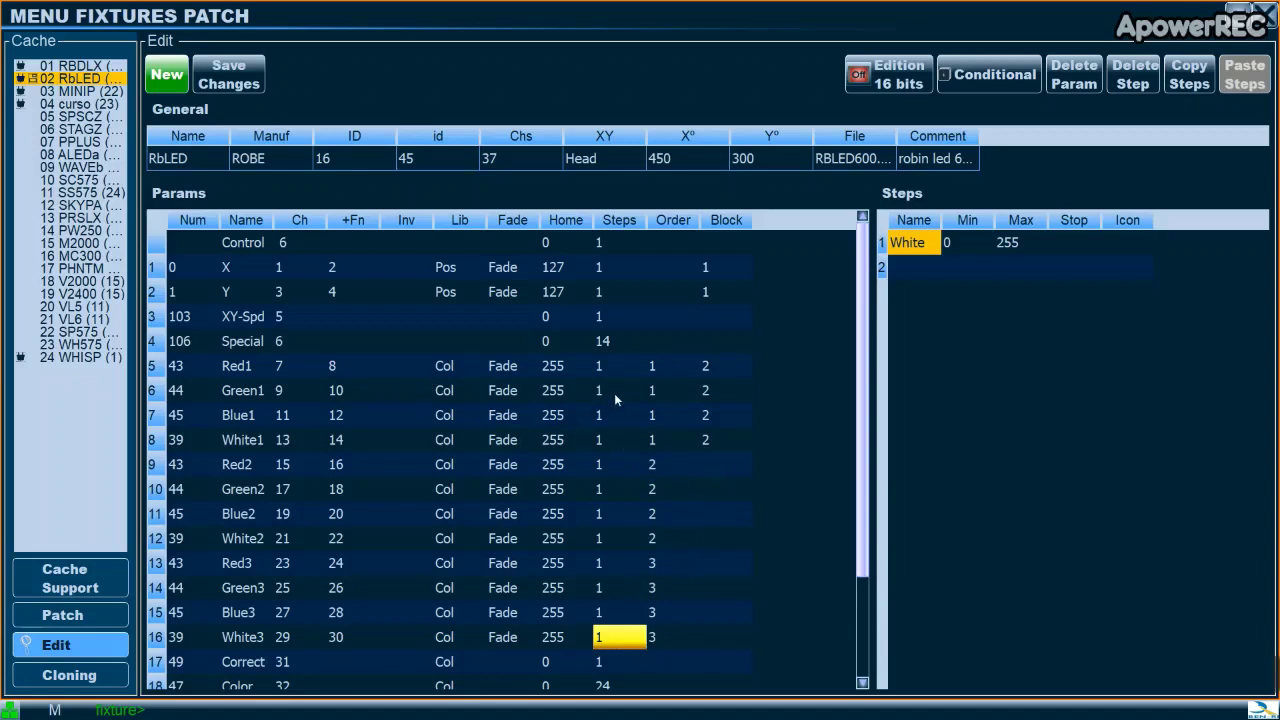
pyautogui.click(1268, 13)
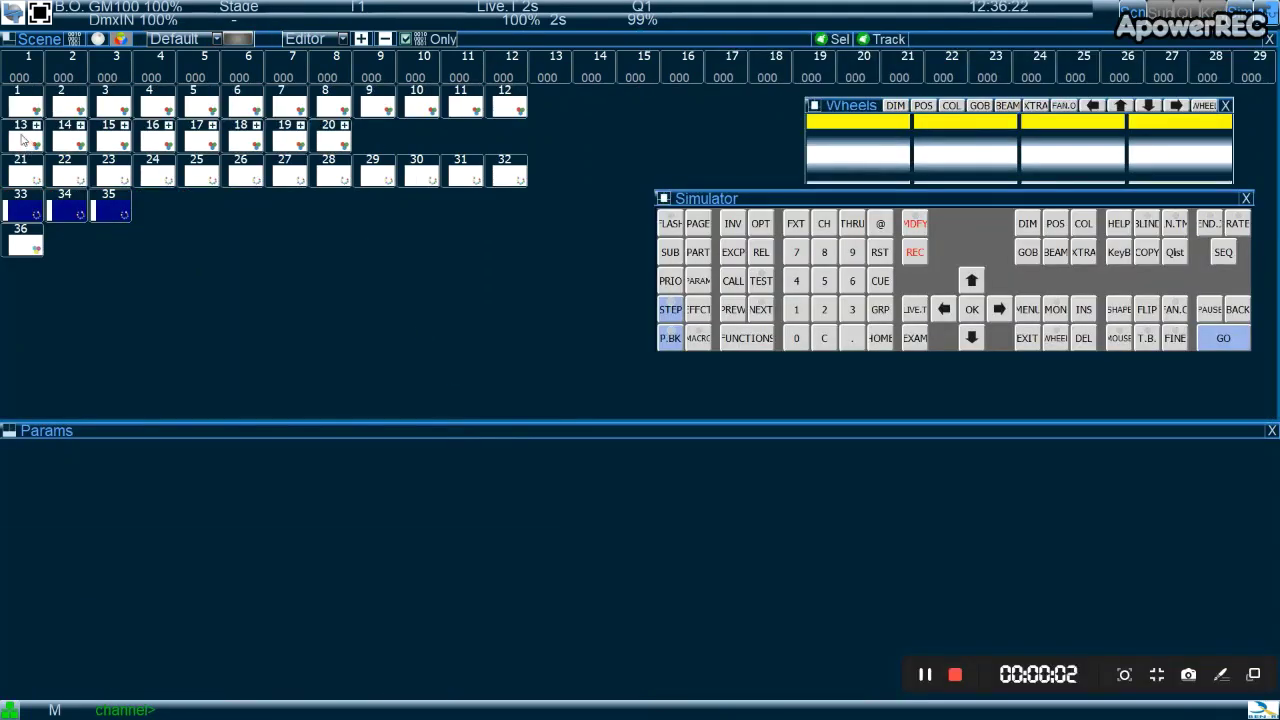
# Select fixture 13 in the scene and expand it into its individual zones
pyautogui.click(22, 140)
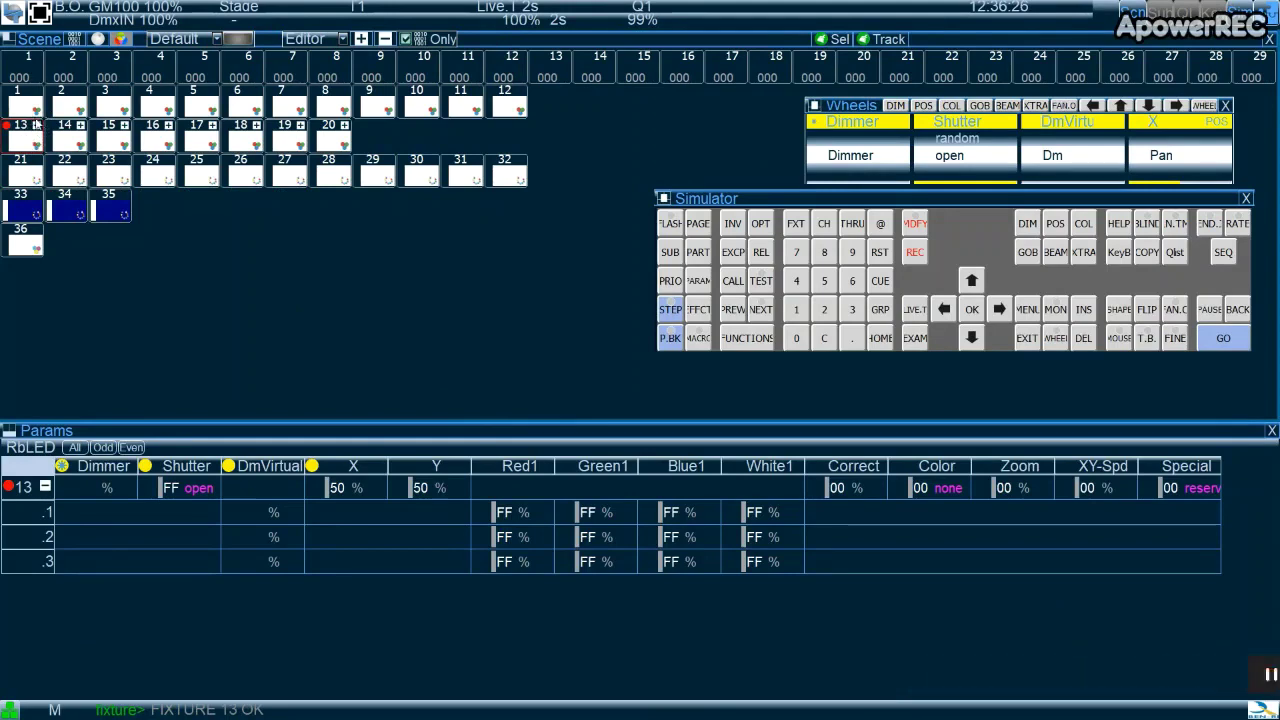
pyautogui.click(37, 126)
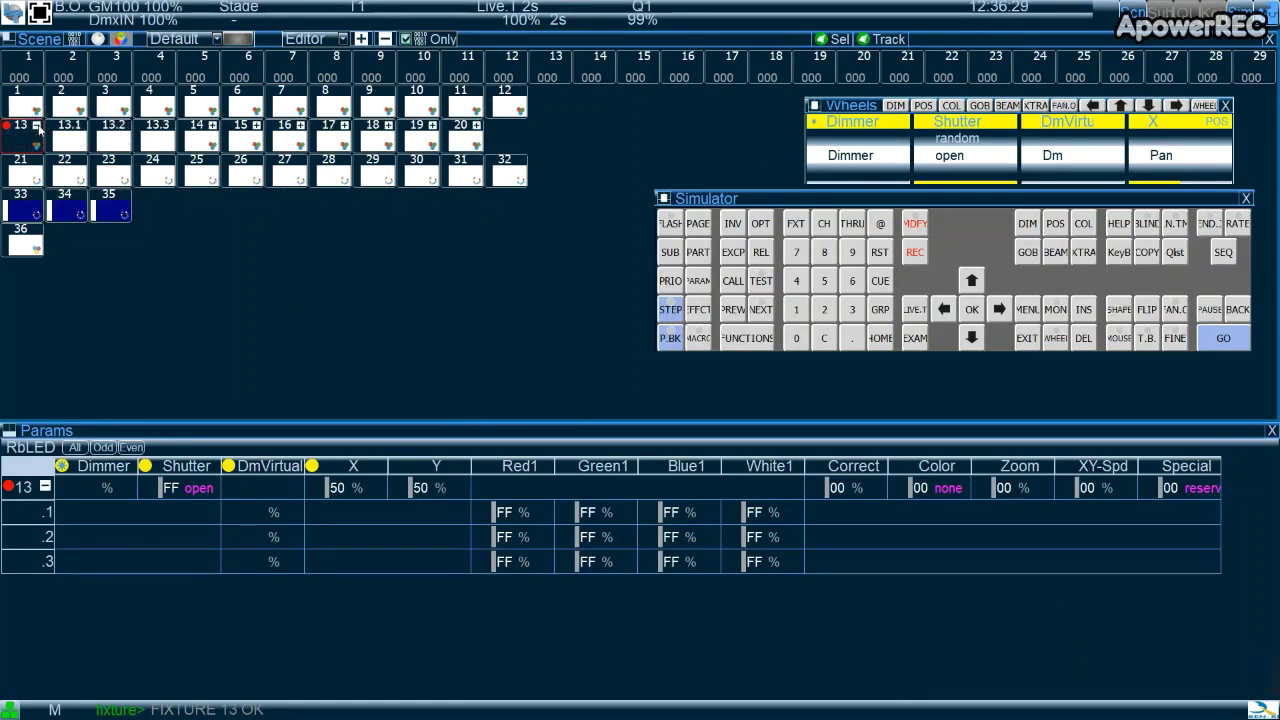
pyautogui.click(37, 126)
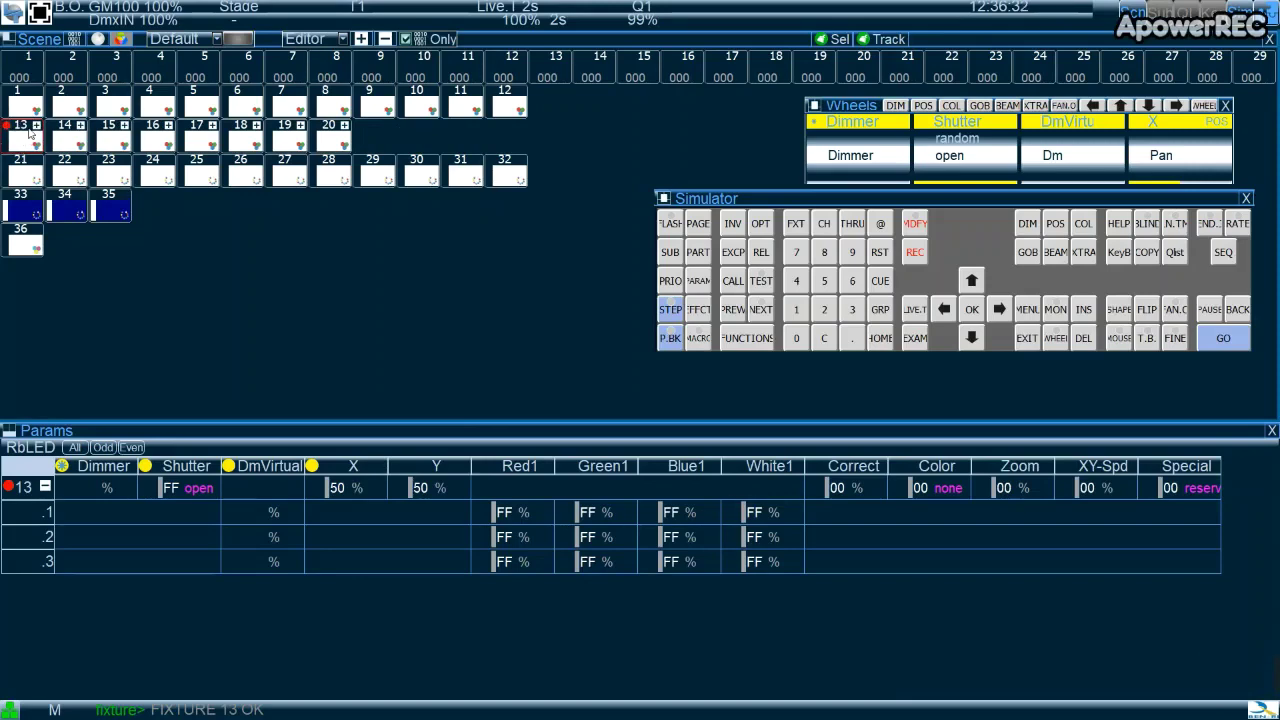
pyautogui.click(37, 126)
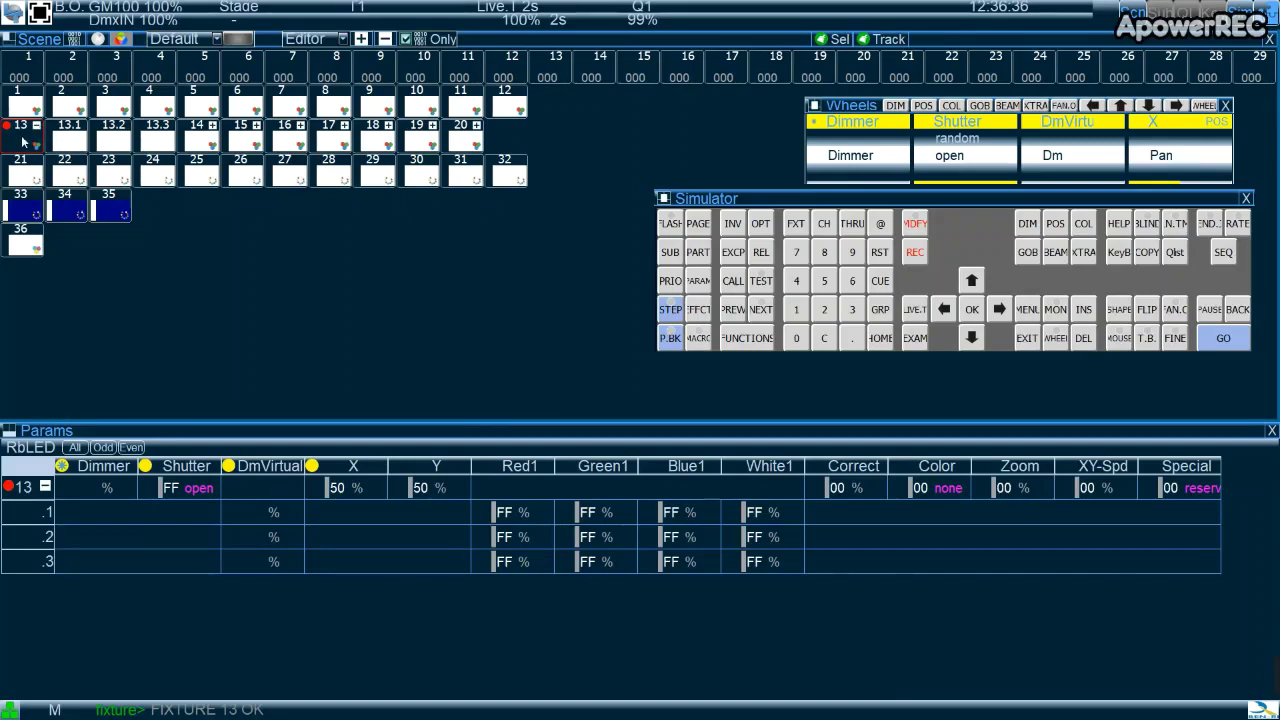
# Add zones 13.1, 13.2 and 13.3 of fixture 13 to the selection one by one
pyautogui.click(66, 146)
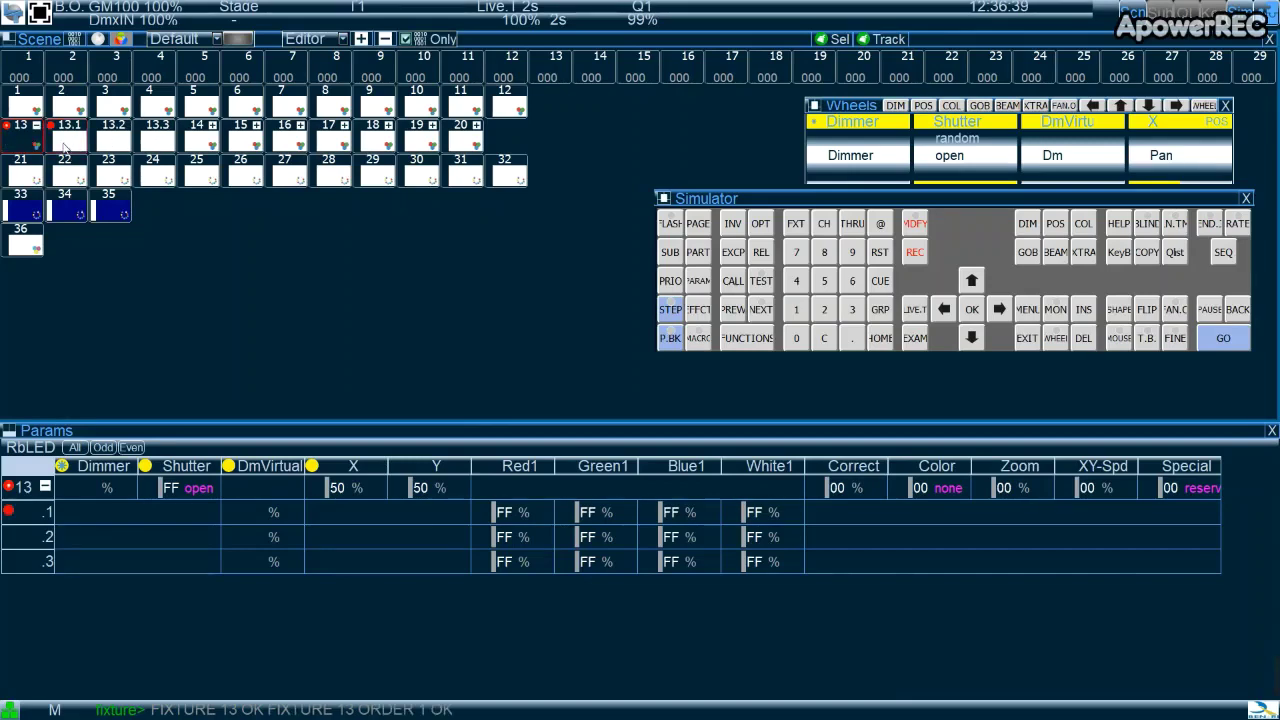
pyautogui.click(118, 144)
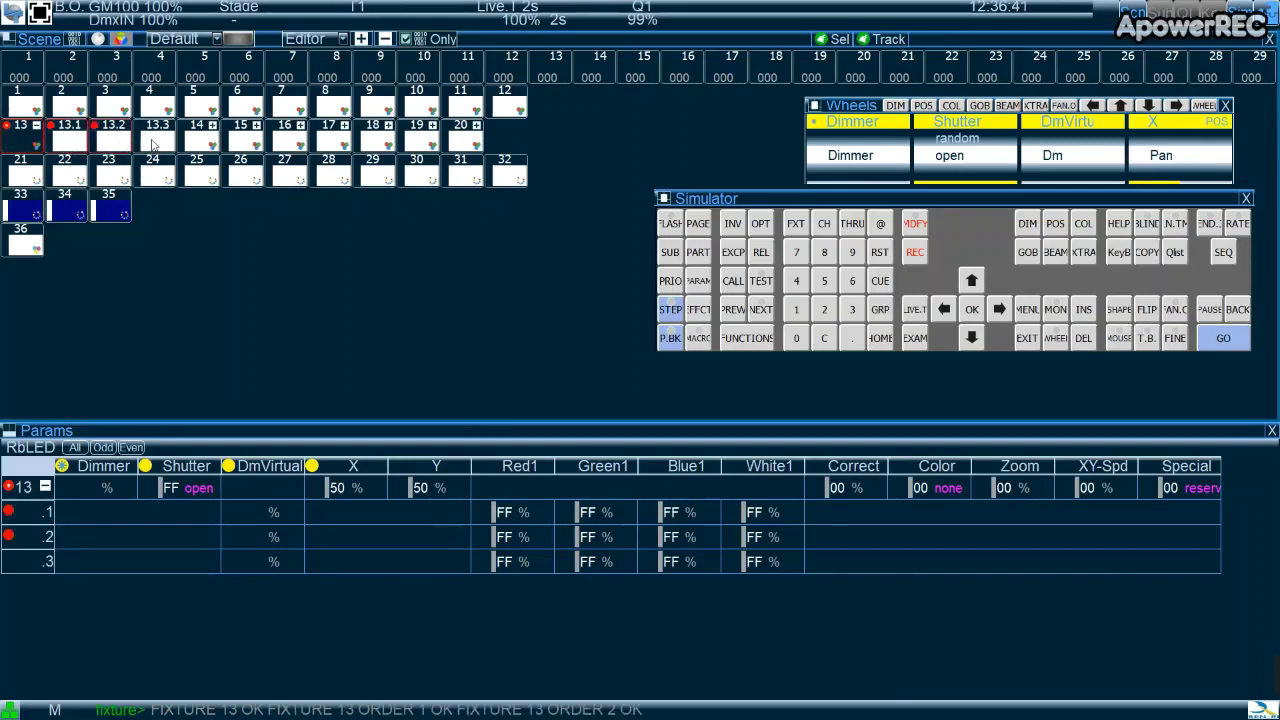
pyautogui.click(153, 145)
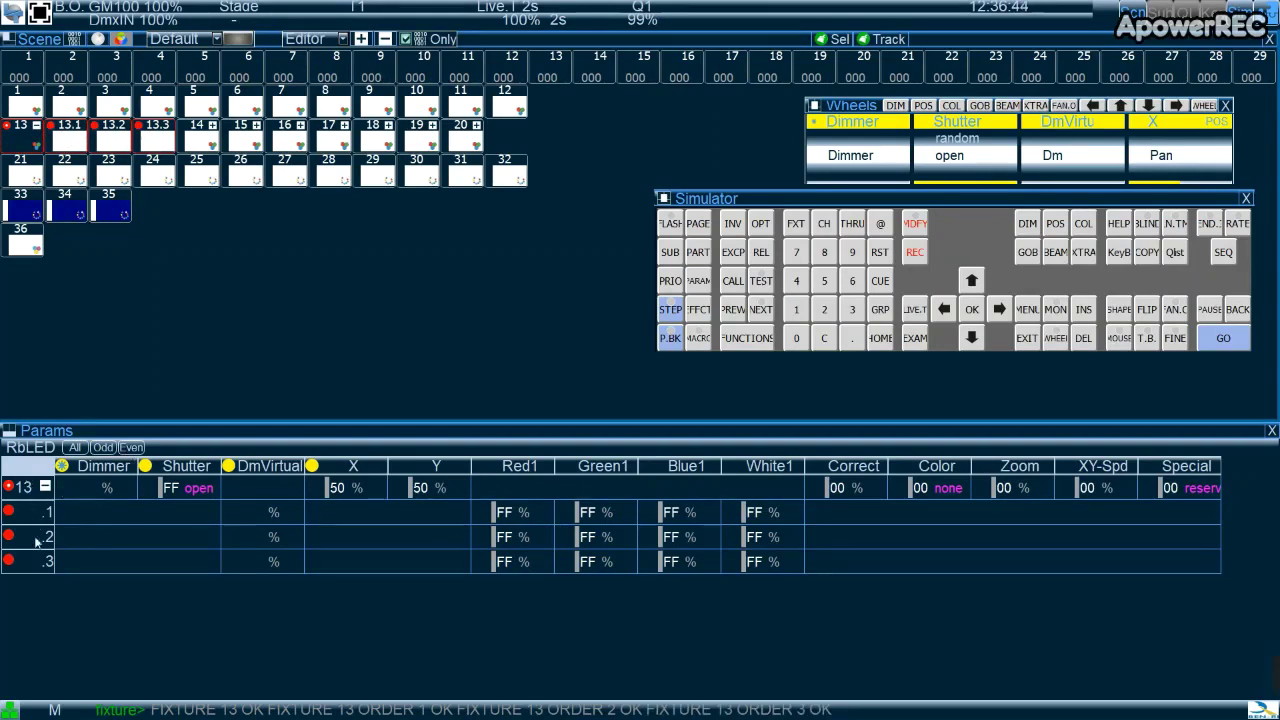
# Remove zones .1, .2 and .3 of fixture 13 from the selection one by one in the parameter list
pyautogui.click(9, 512)
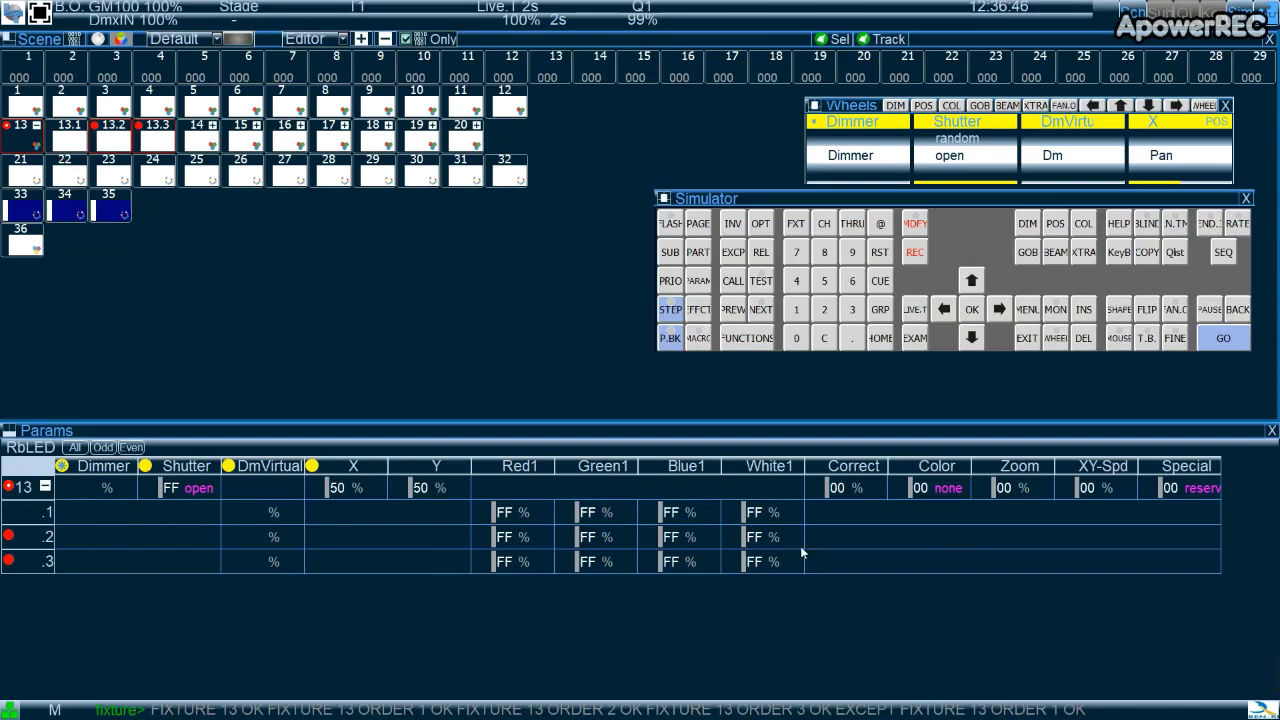
pyautogui.click(44, 547)
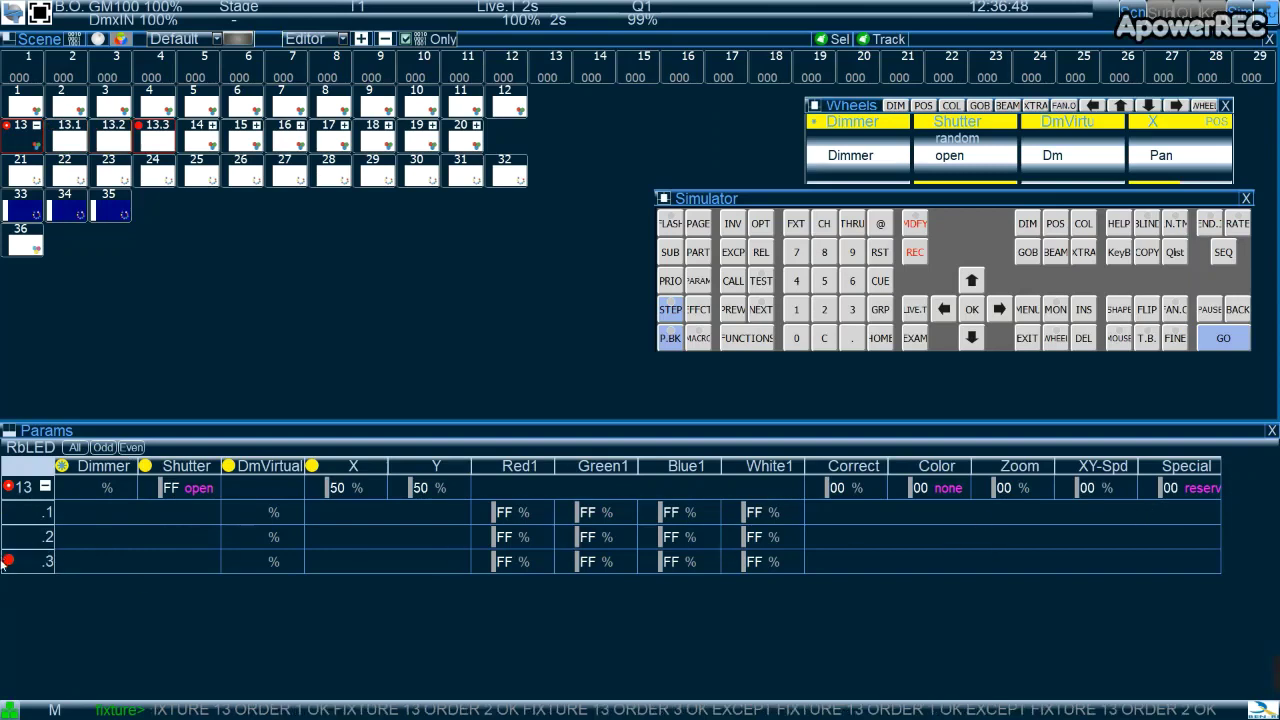
pyautogui.click(40, 568)
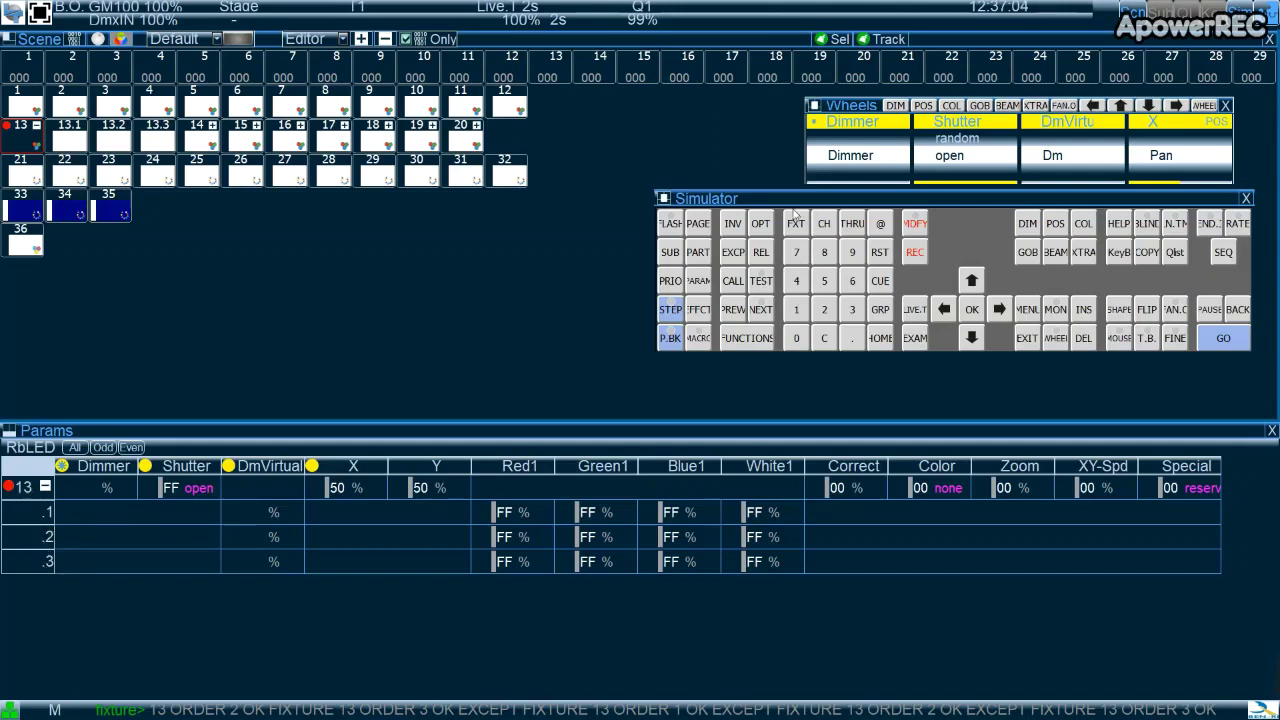
# Clear the programmer and set zone 1 of fixture 13 to FF with the command FIXTURE 13 ORDER 1 @ FF
pyautogui.click(880, 253)
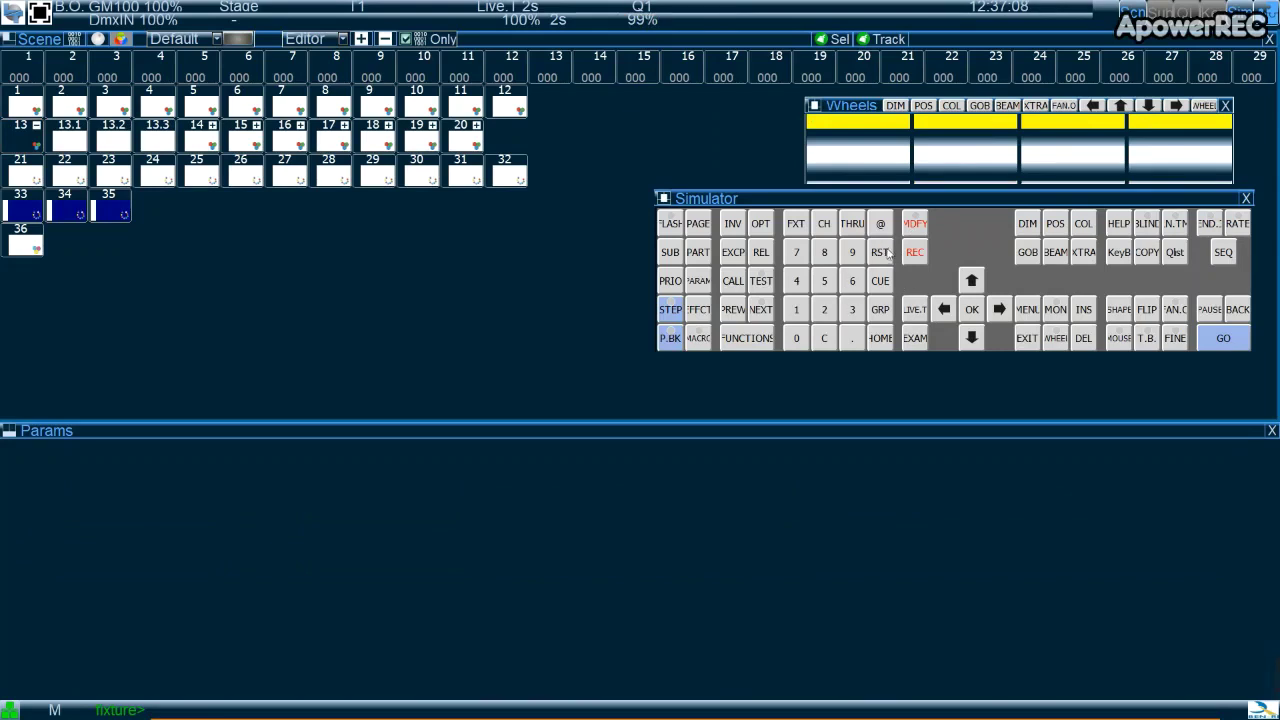
pyautogui.click(797, 224)
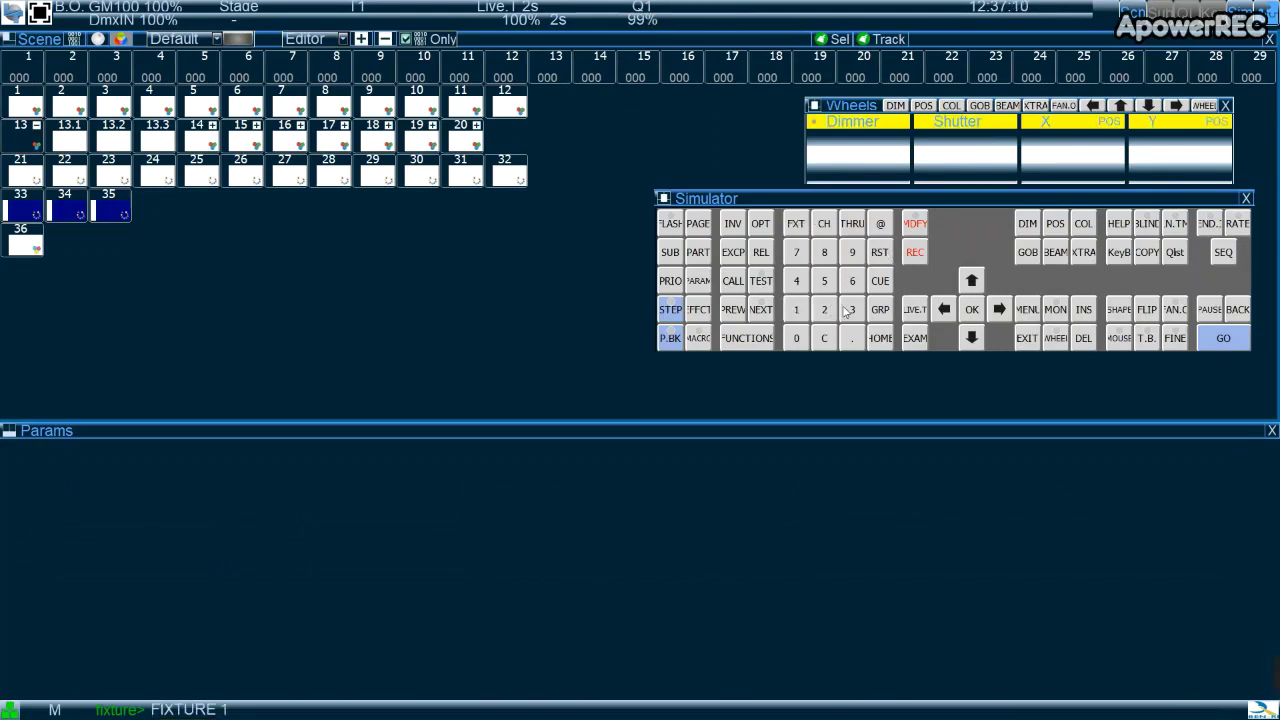
pyautogui.click(848, 313)
pyautogui.click(850, 338)
pyautogui.click(798, 316)
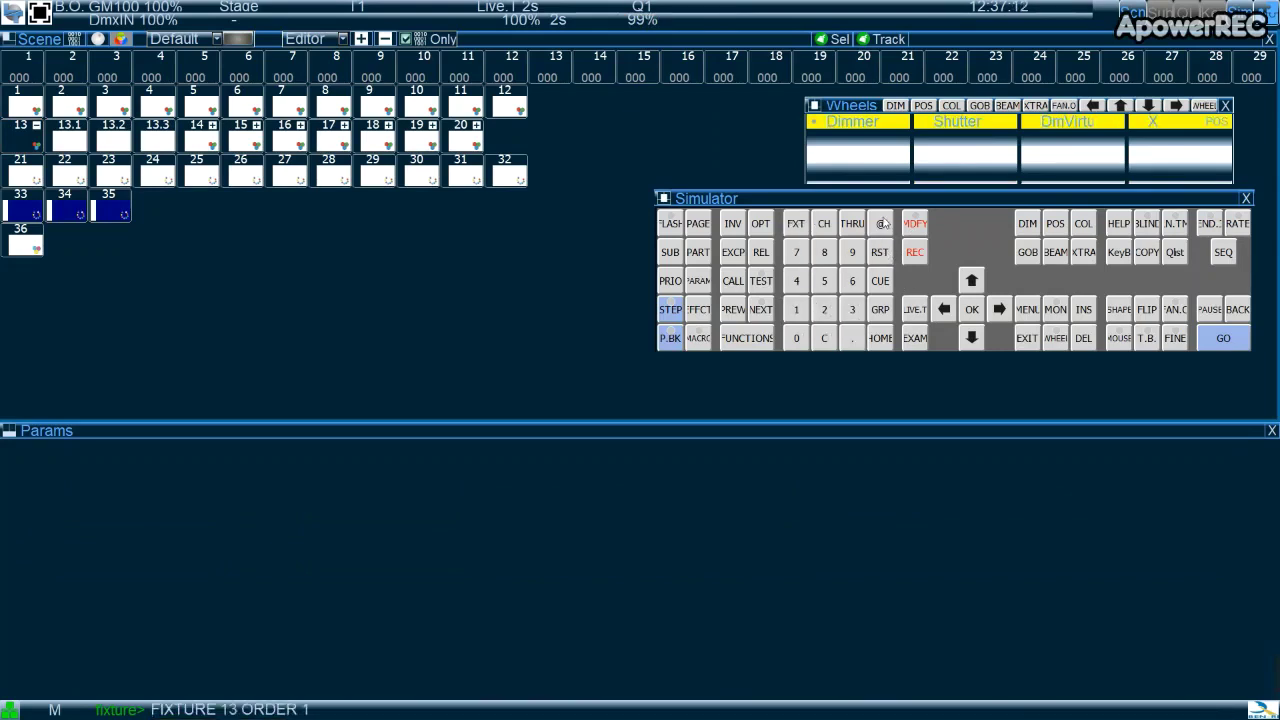
pyautogui.doubleClick(881, 224)
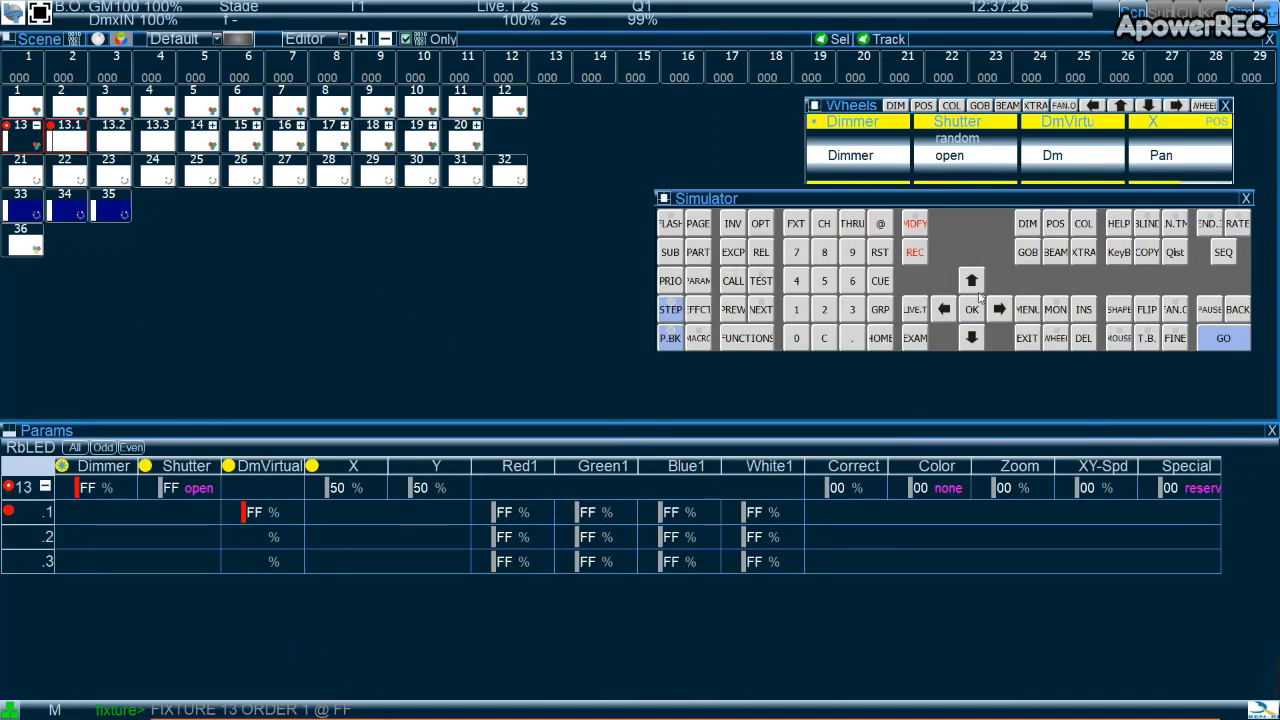
# Clear the programmer and set zone 2 of fixtures 13 through 20 to FF with FIXTURE 13 THRU 20 ORDER 2 @ FF
pyautogui.click(882, 260)
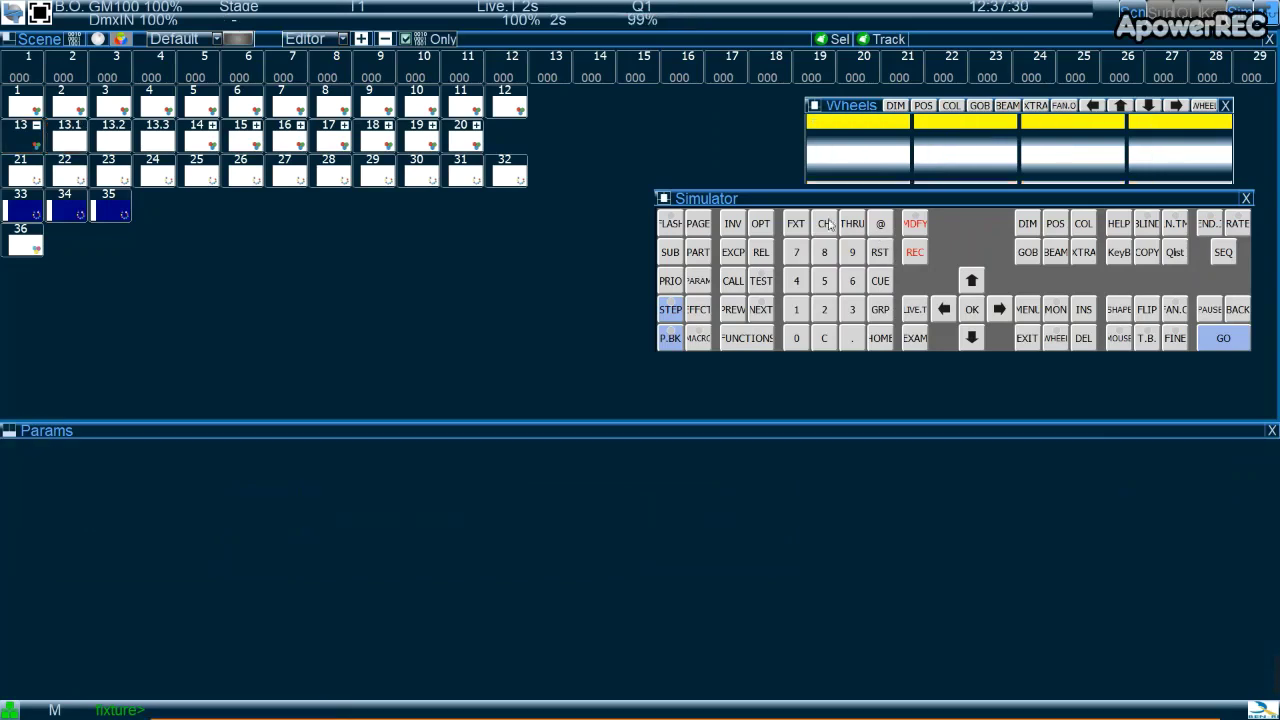
pyautogui.click(797, 310)
pyautogui.click(852, 309)
pyautogui.click(852, 223)
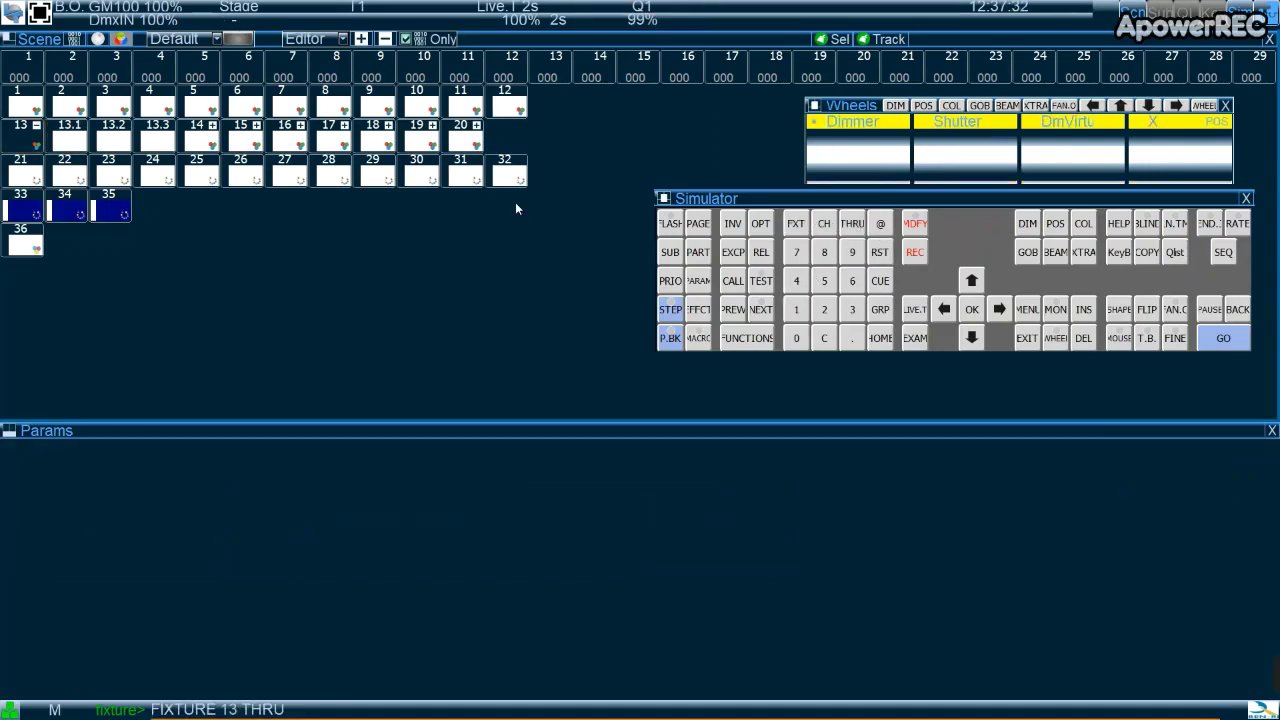
pyautogui.click(824, 309)
pyautogui.click(796, 338)
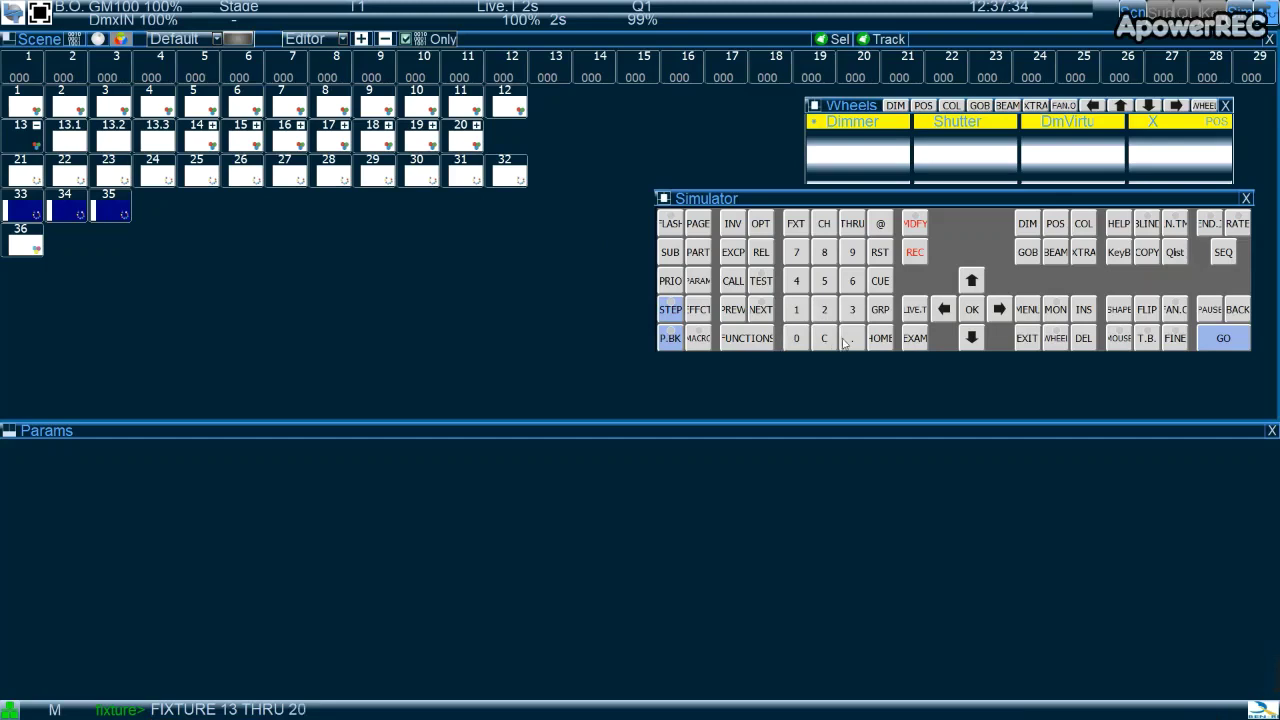
pyautogui.click(852, 338)
pyautogui.click(824, 309)
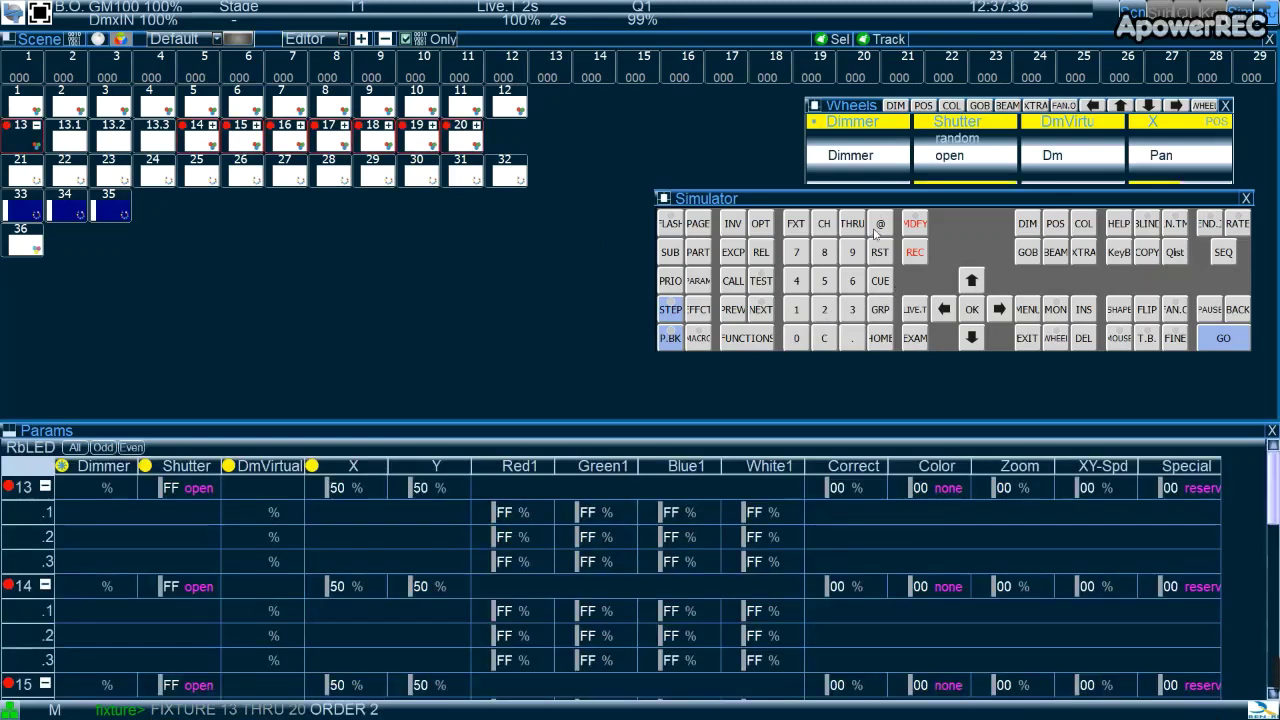
pyautogui.doubleClick(876, 234)
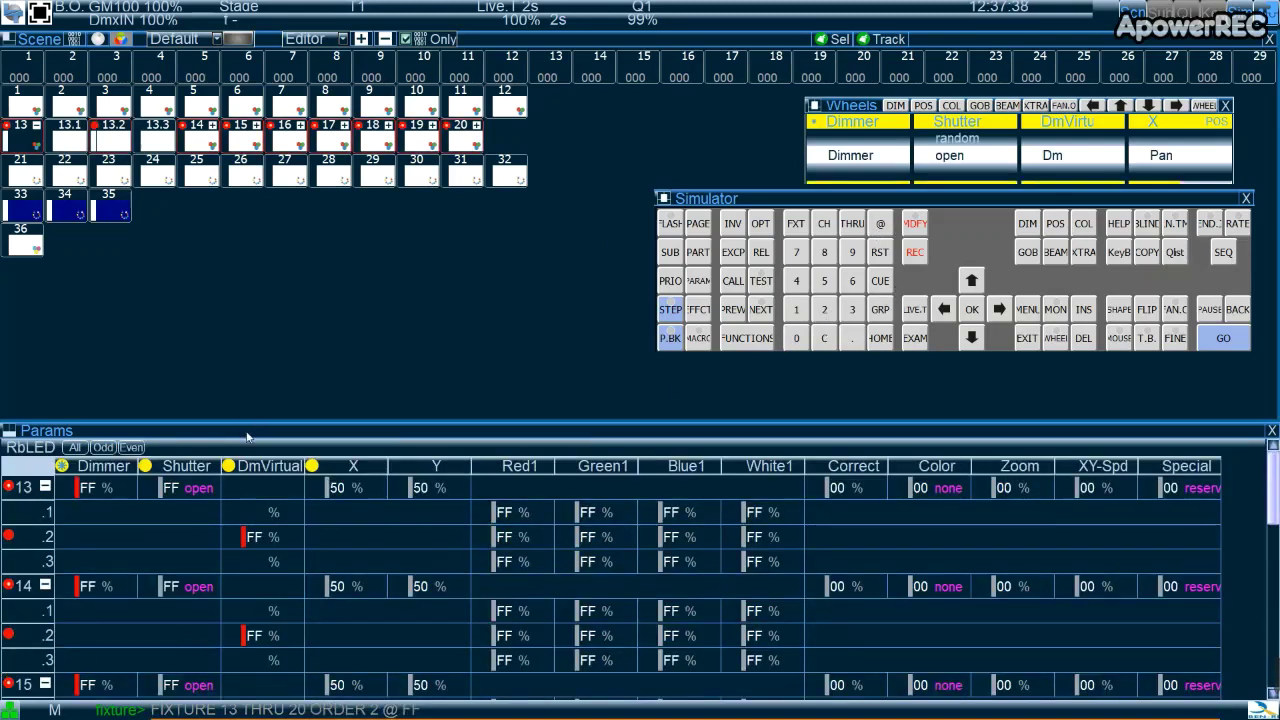
# Limit the scene view to the selected fixtures and try expanding and collapsing all their zones
pyautogui.click(478, 125)
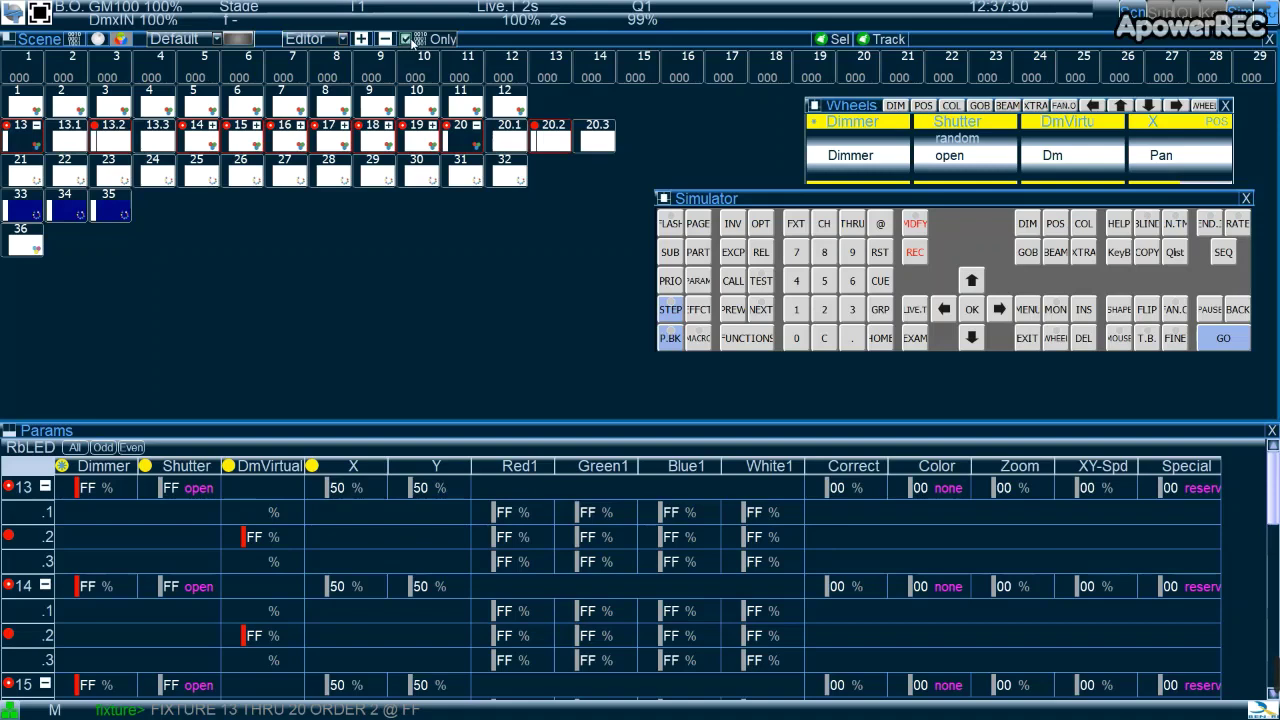
pyautogui.click(407, 40)
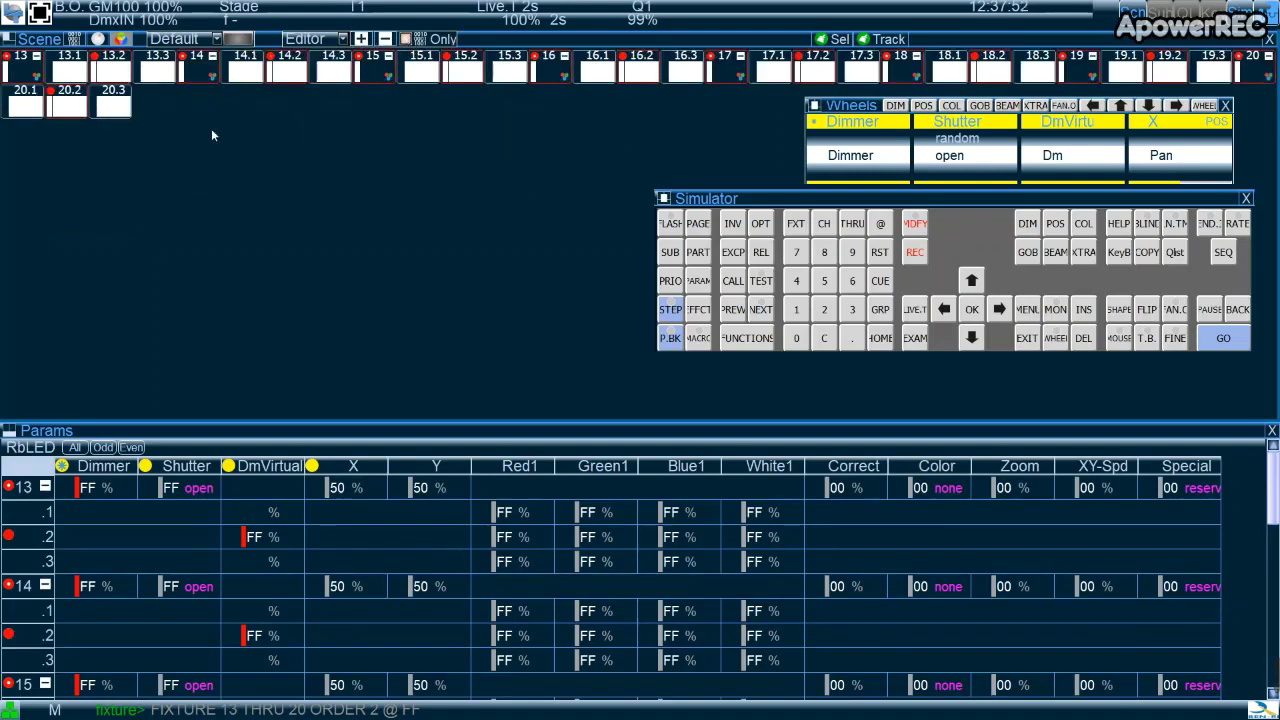
pyautogui.click(385, 40)
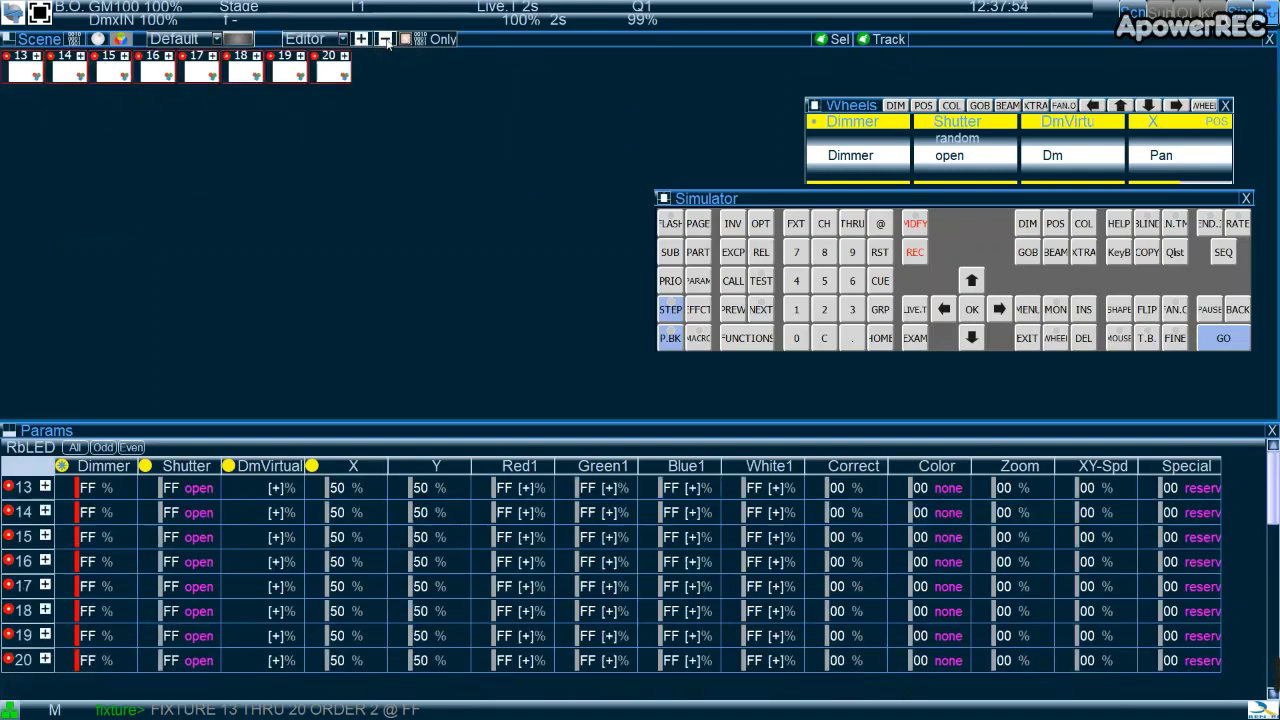
pyautogui.click(362, 39)
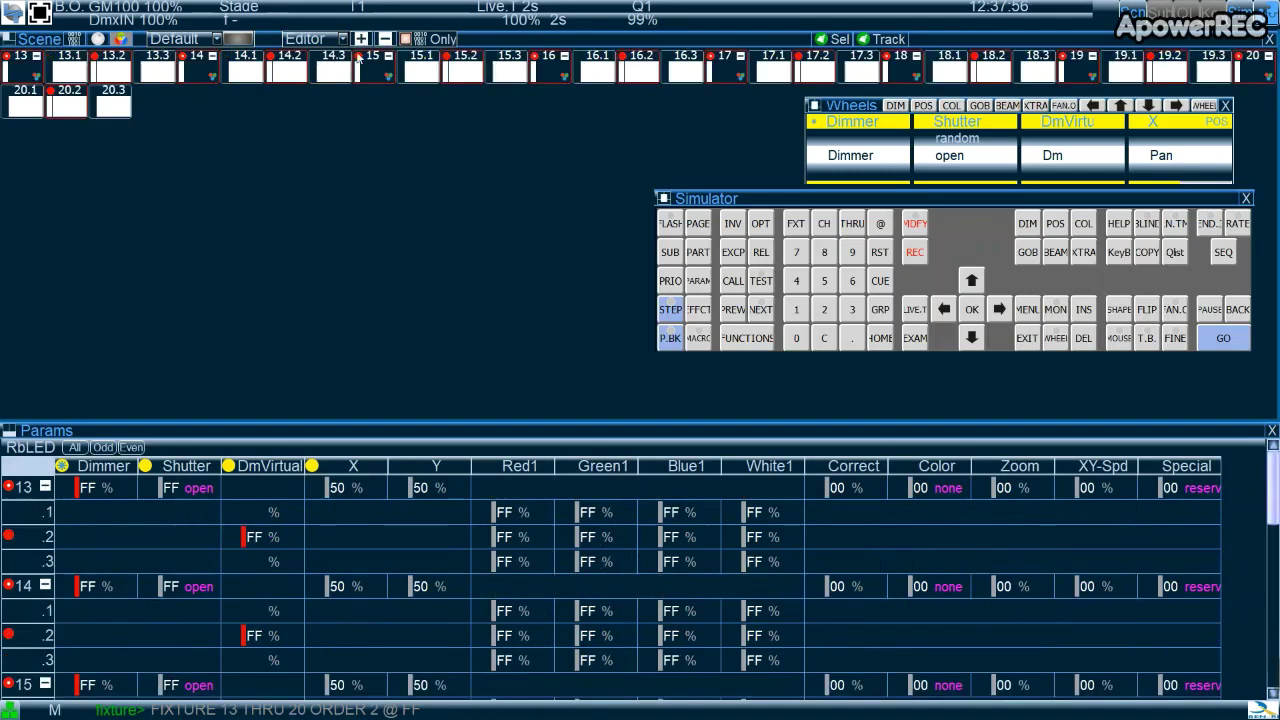
pyautogui.click(385, 40)
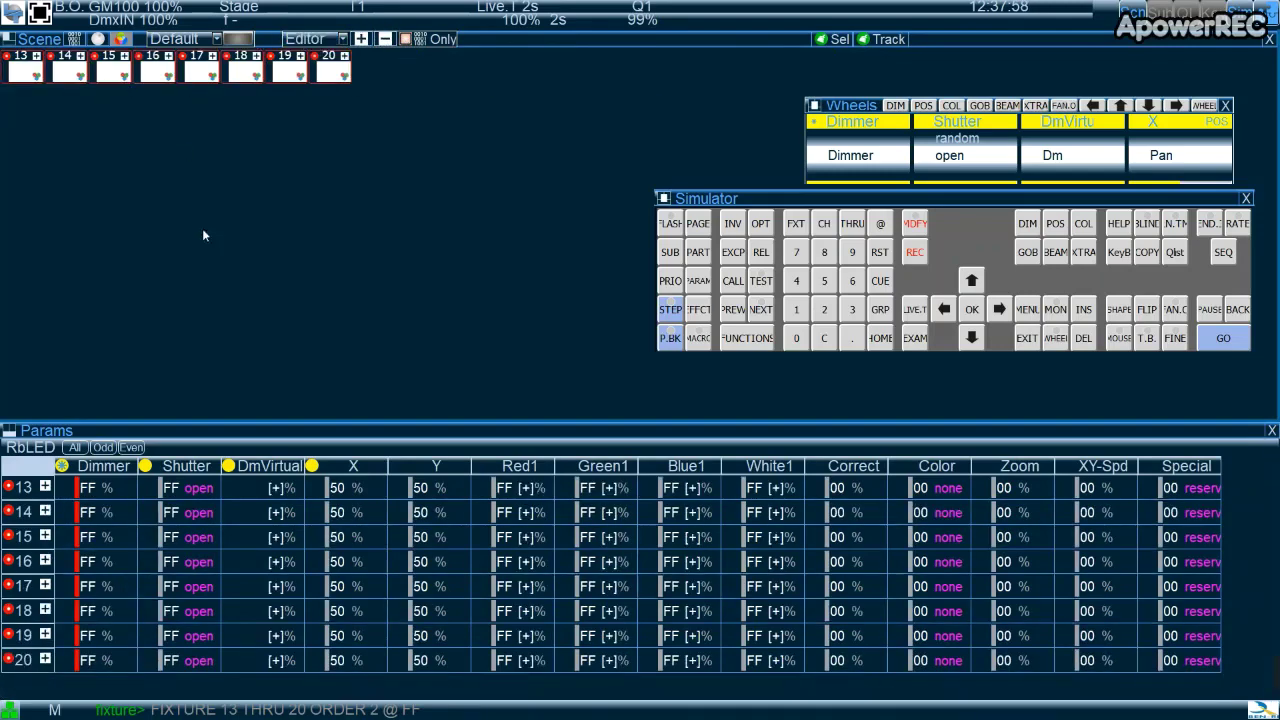
# Show all fixtures in the scene again and switch every multi-zone fixture between expanded and collapsed views
pyautogui.click(405, 39)
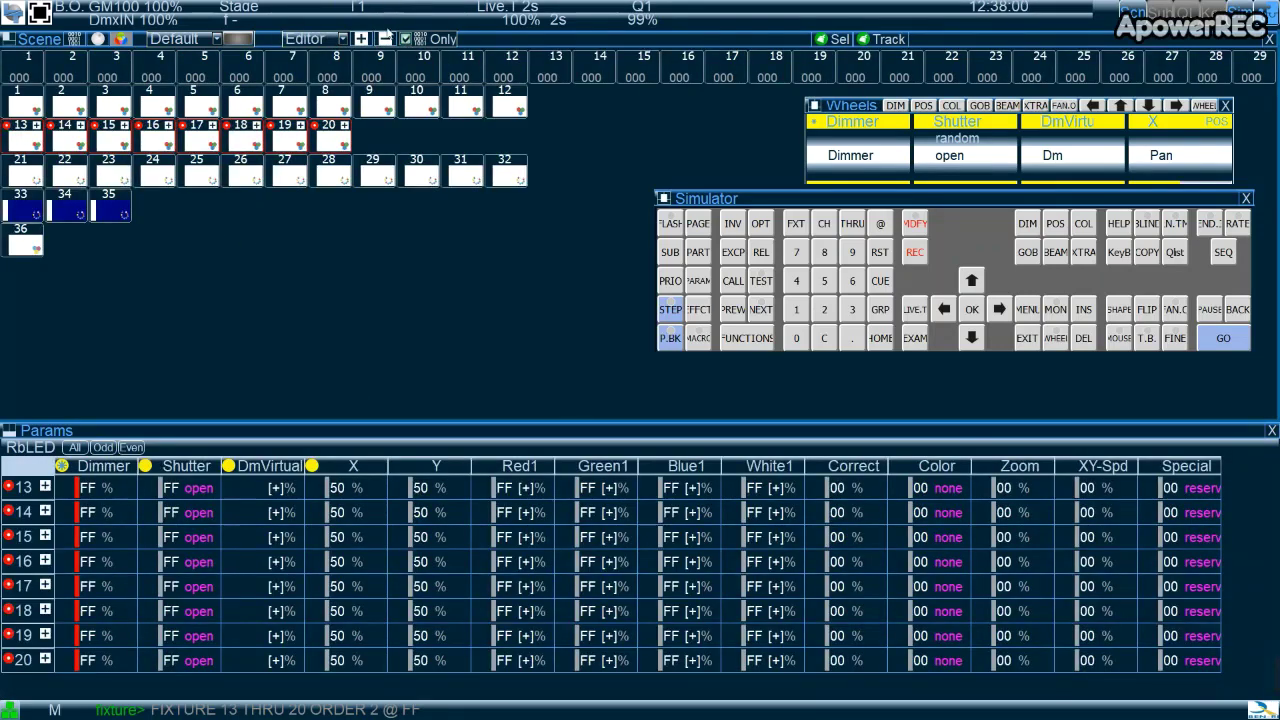
pyautogui.click(362, 39)
pyautogui.click(385, 40)
pyautogui.click(362, 39)
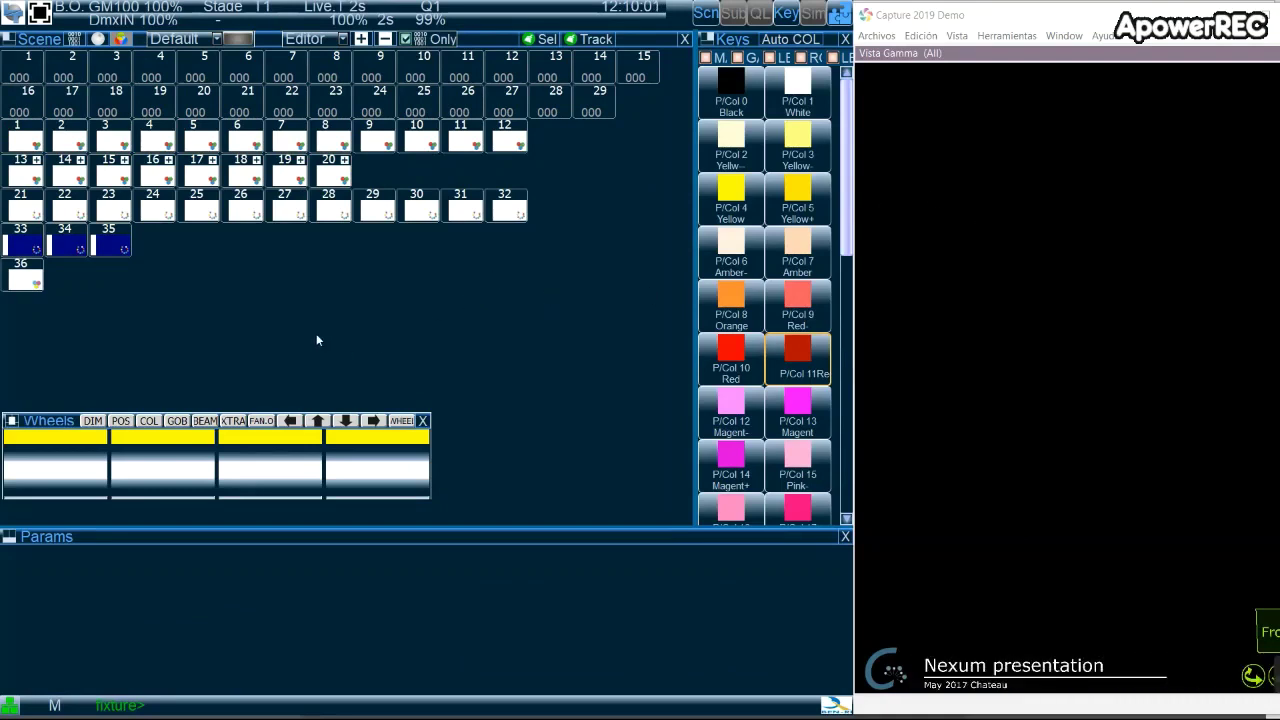
# Select fixture 13 and apply dimmer preset 10 (FF%) and colour preset 9 (Red-) to it
pyautogui.click(12, 177)
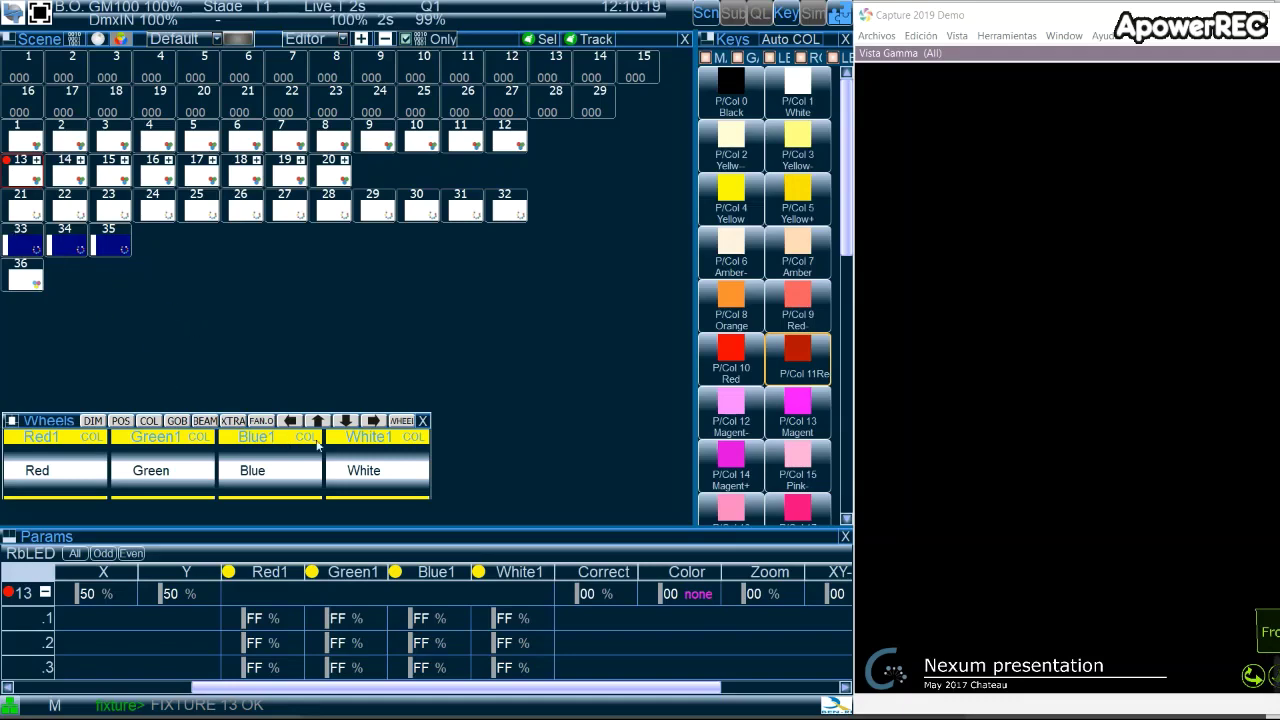
pyautogui.click(93, 421)
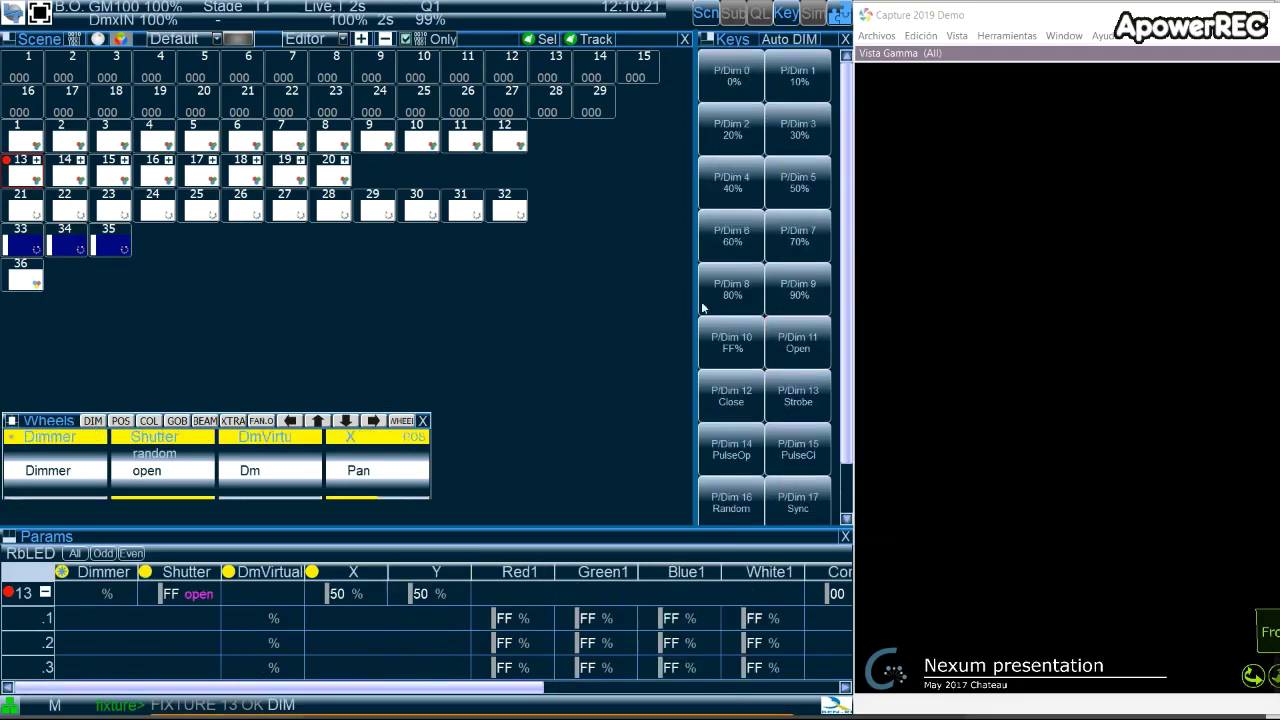
pyautogui.click(706, 364)
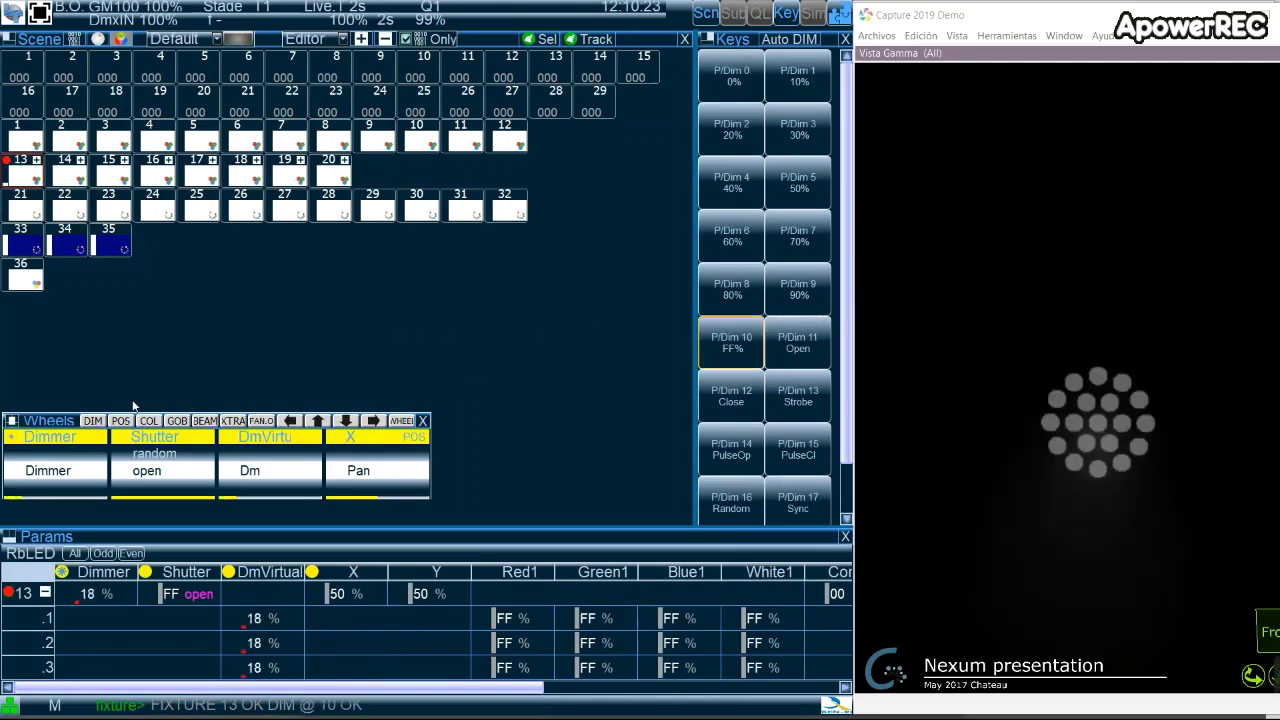
pyautogui.click(148, 421)
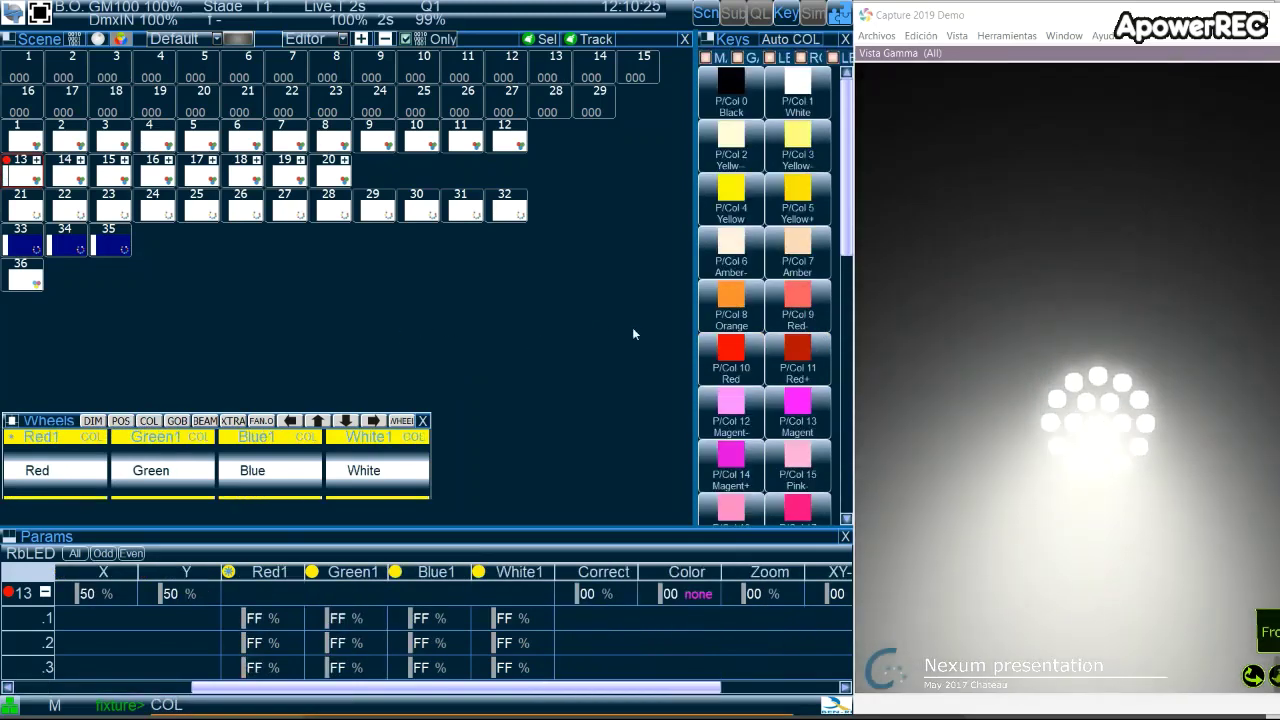
pyautogui.click(785, 292)
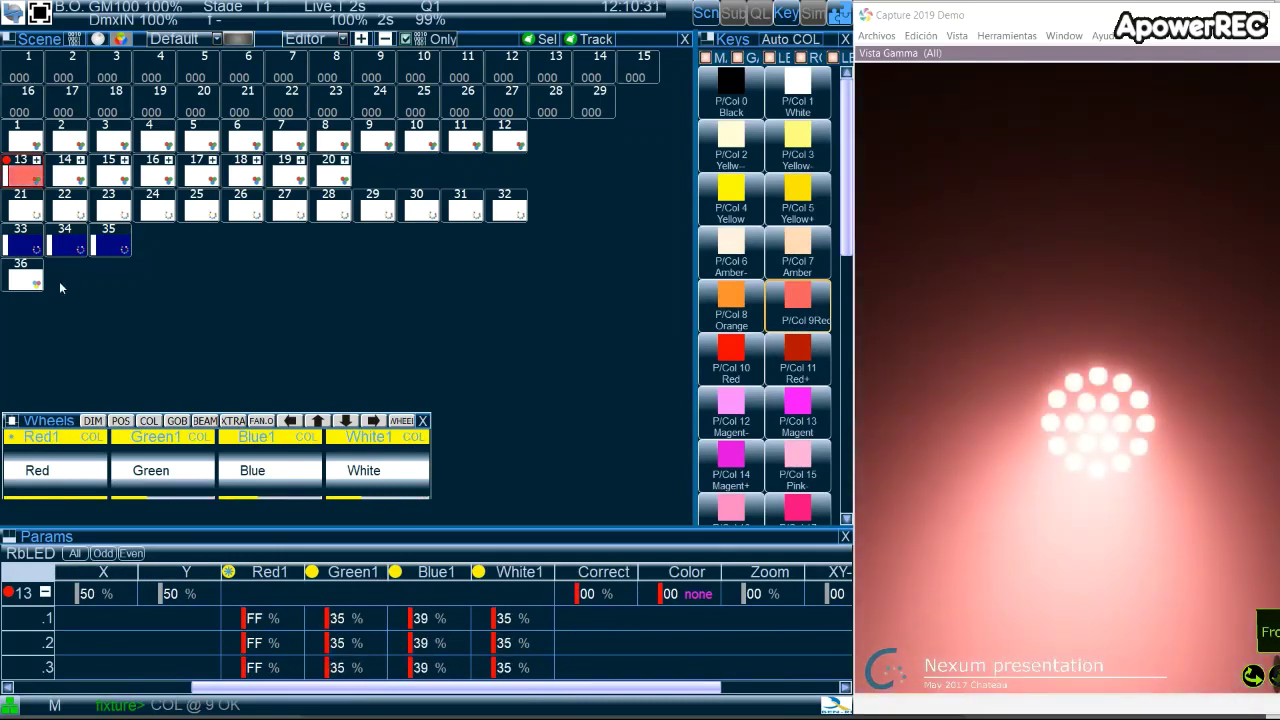
# Expand fixture 13 into its zones and apply colour preset 27 (Blue) to zone 13.2 only
pyautogui.click(36, 161)
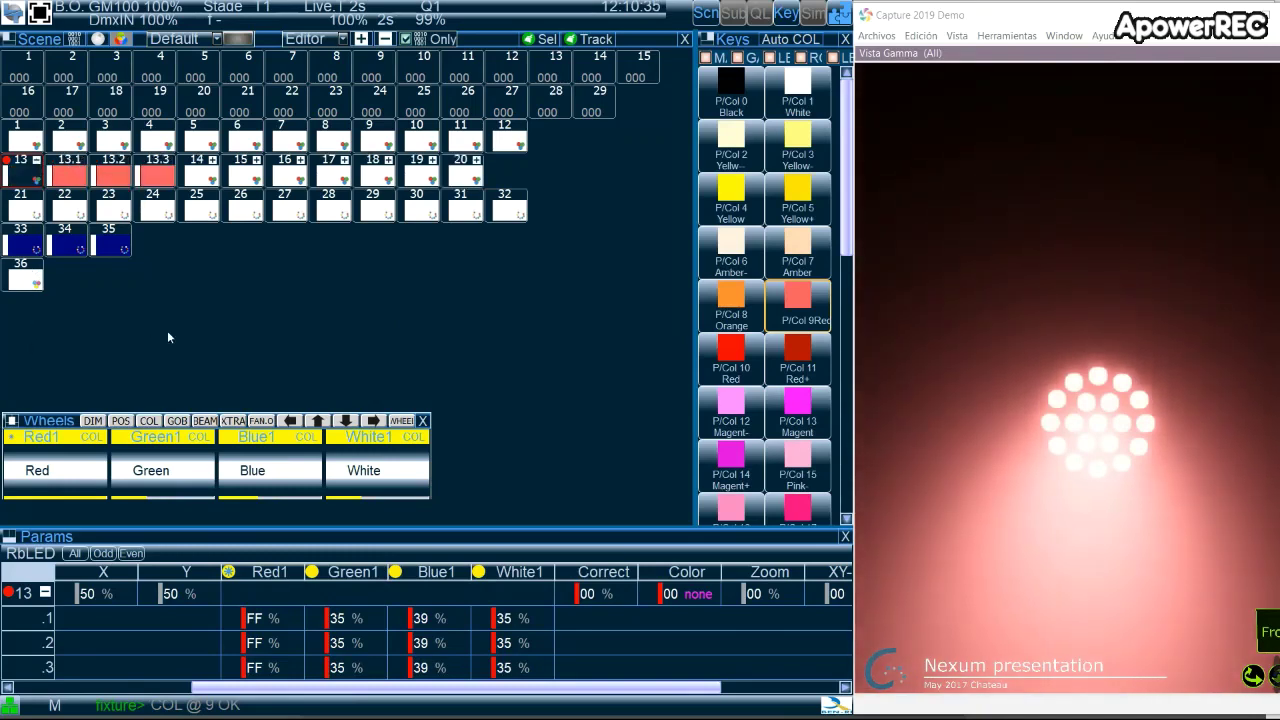
pyautogui.click(122, 176)
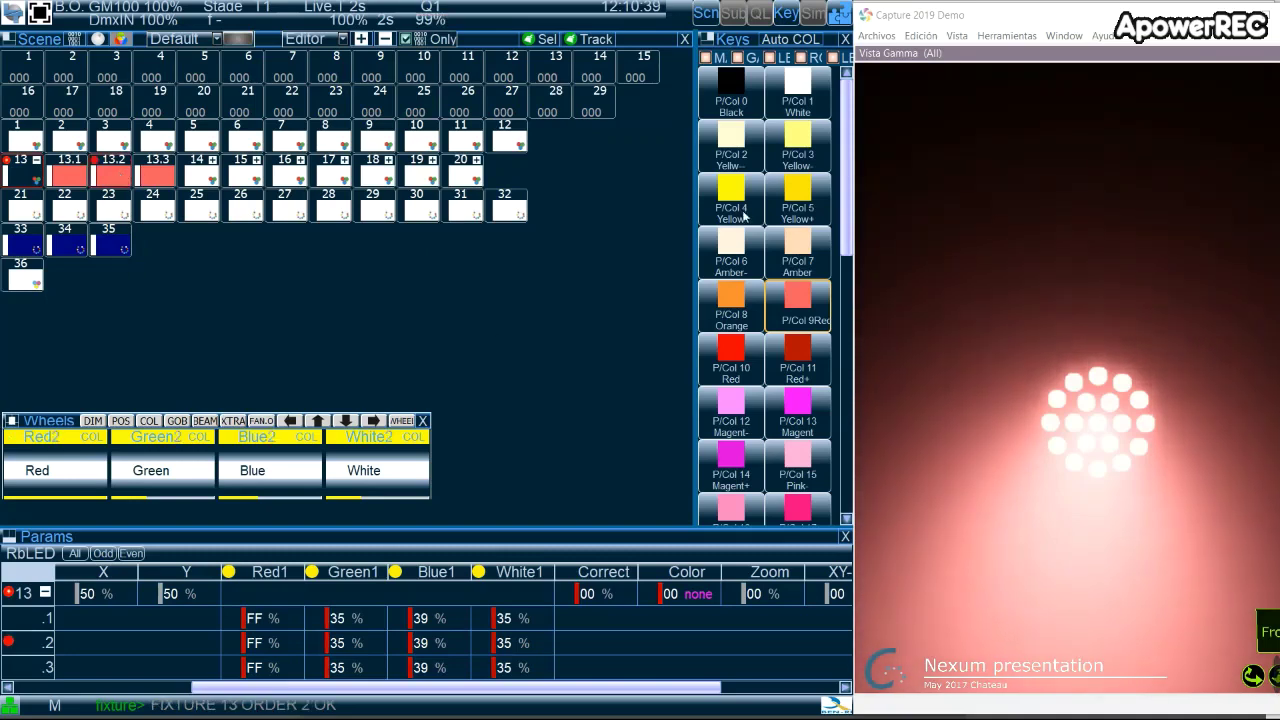
pyautogui.scroll(-5, 789, 401)
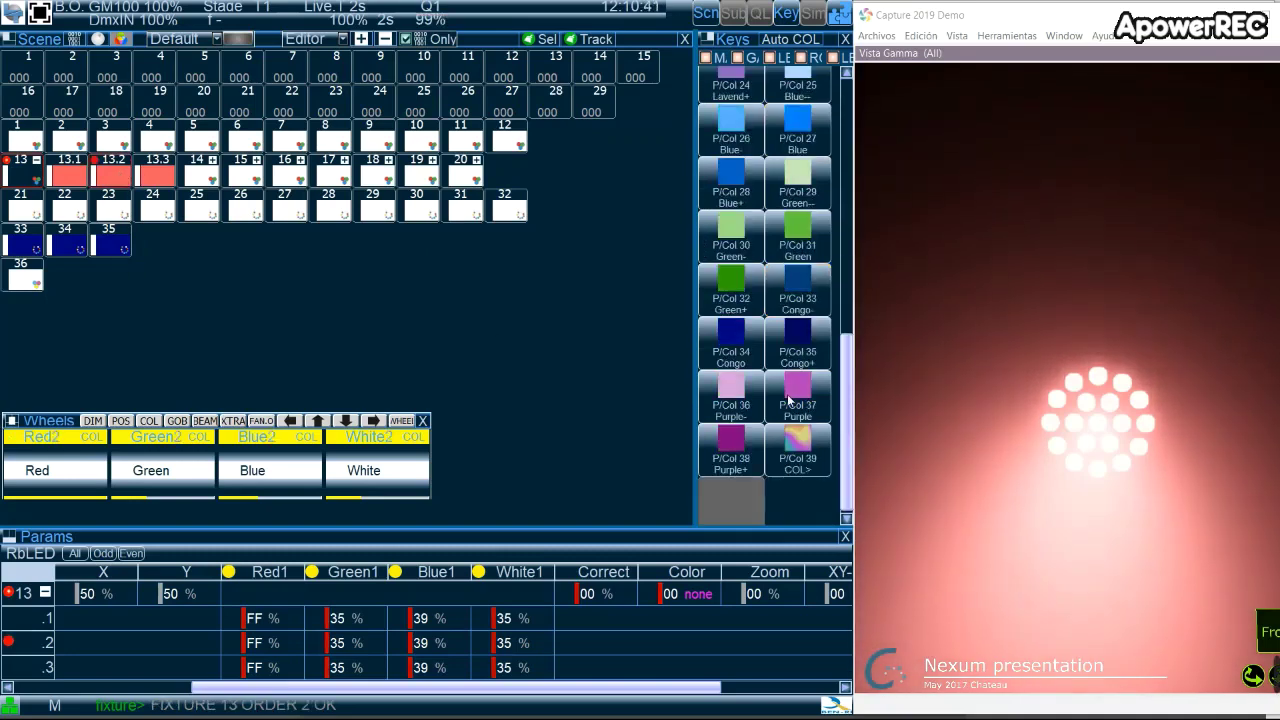
pyautogui.click(795, 130)
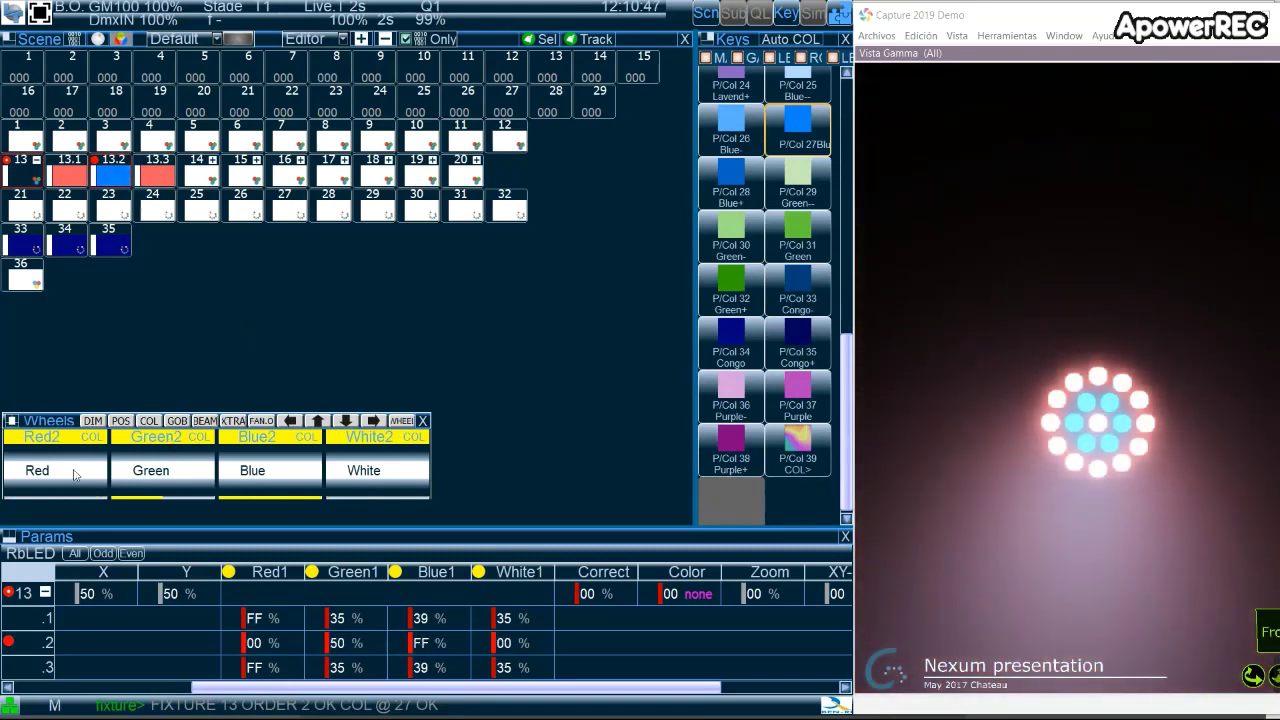
# Try varying the virtual dimmer of zone 13.2 and bring it back to FF
pyautogui.click(93, 420)
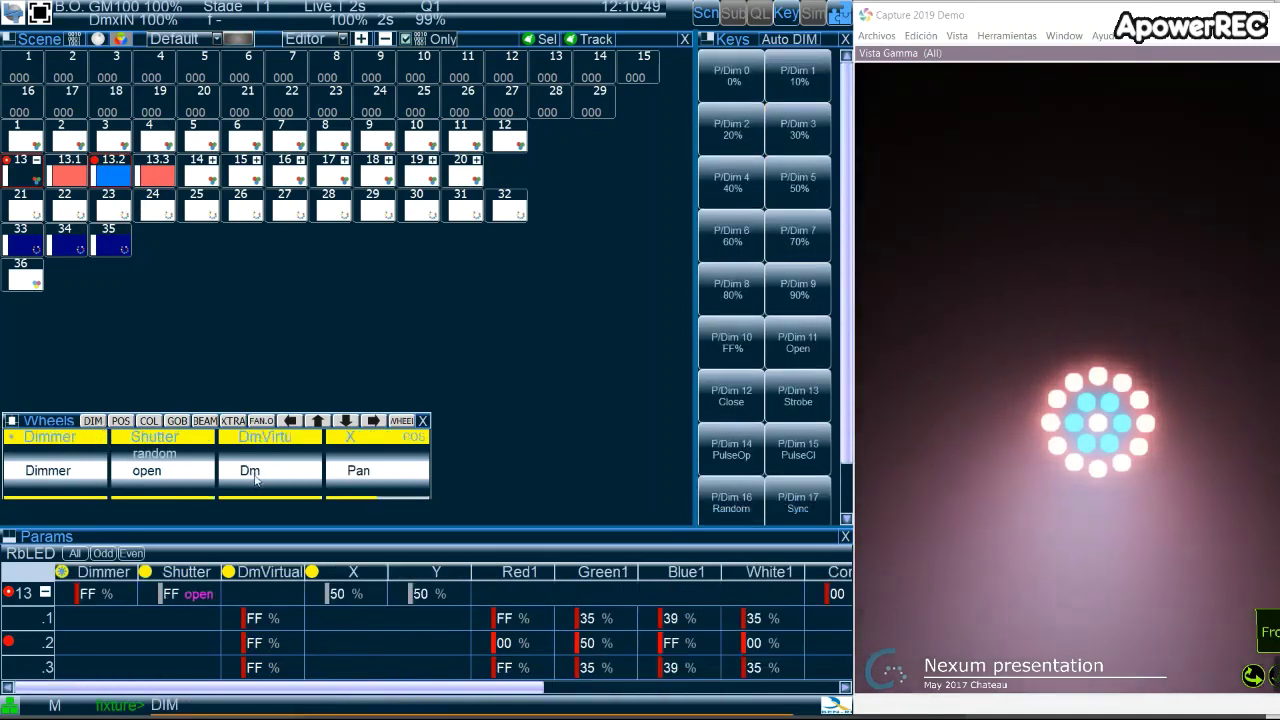
pyautogui.moveTo(255, 480); pyautogui.dragTo(271, 457)
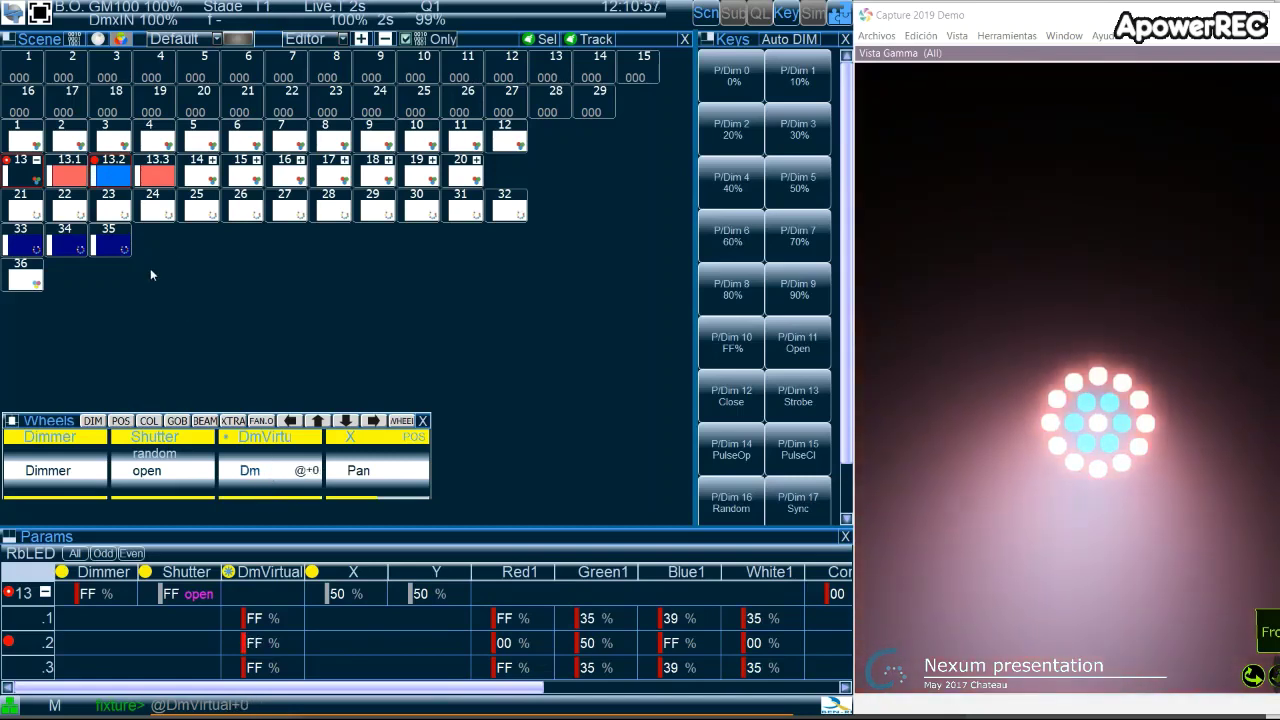
# Apply colour preset 32 (Green+) to zone 13.1 only, and collapse and re-expand fixture 13
pyautogui.click(67, 168)
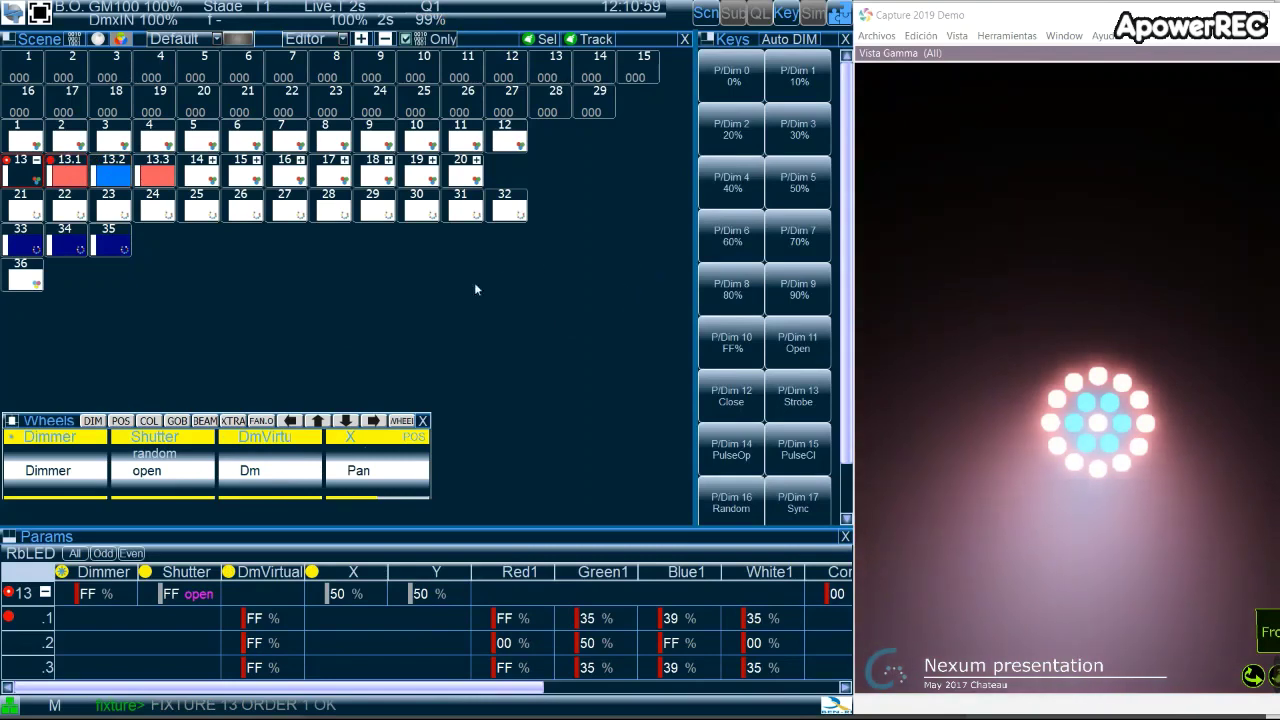
pyautogui.click(149, 421)
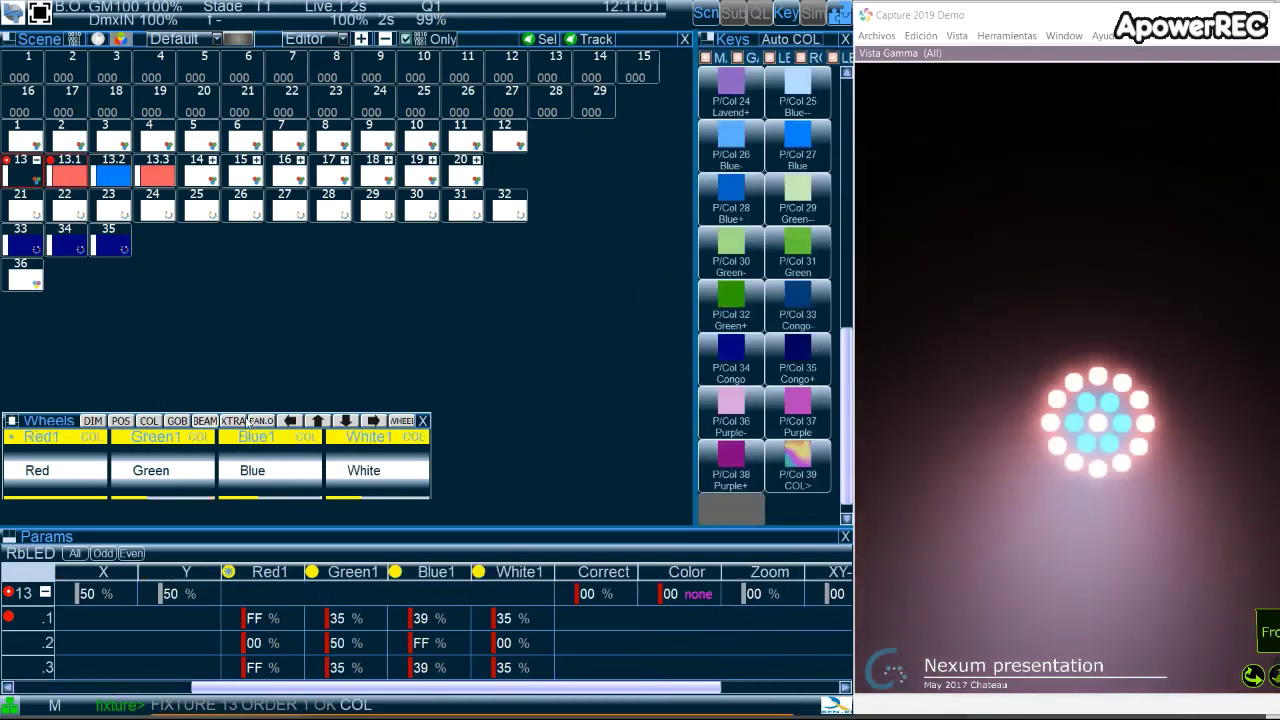
pyautogui.click(734, 302)
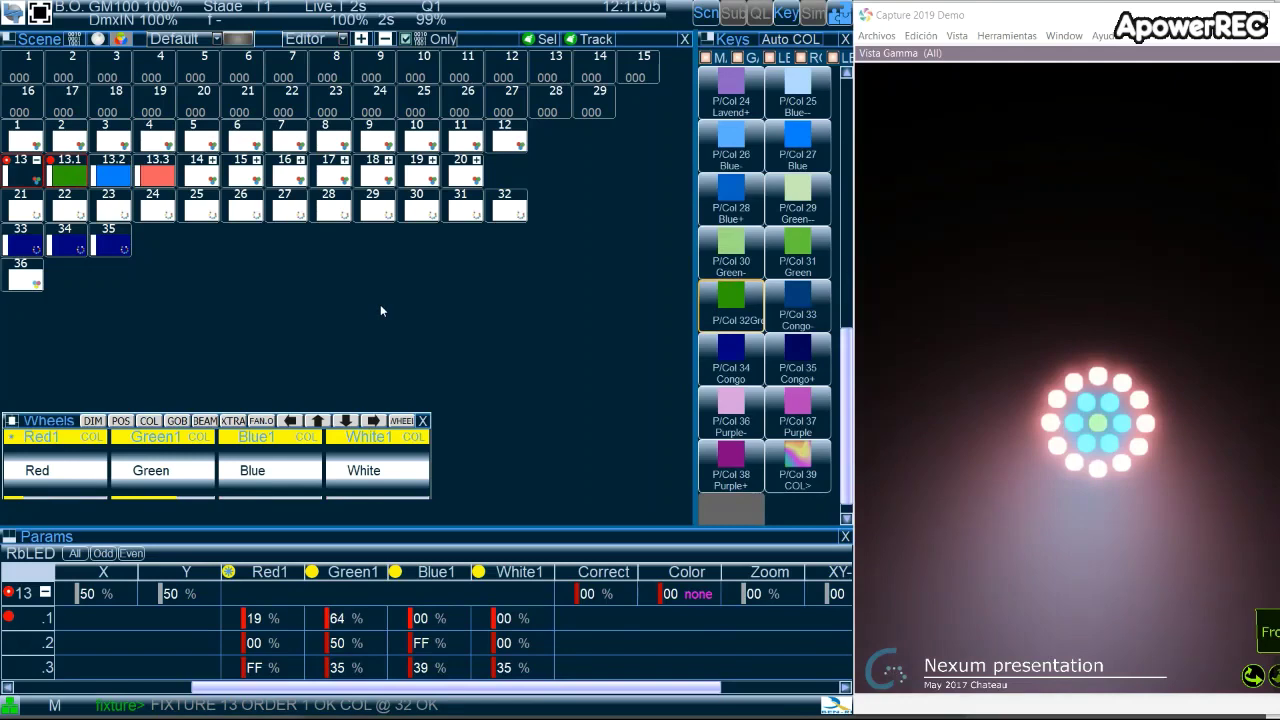
pyautogui.click(37, 161)
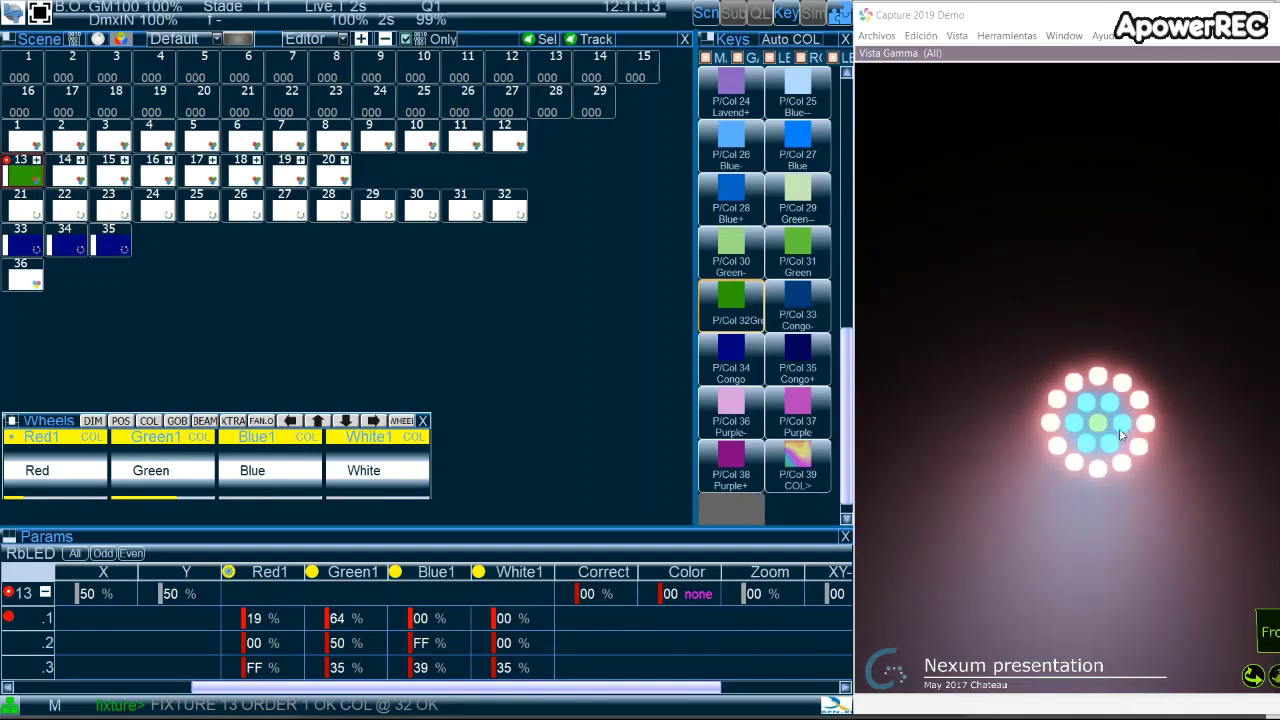
pyautogui.click(36, 160)
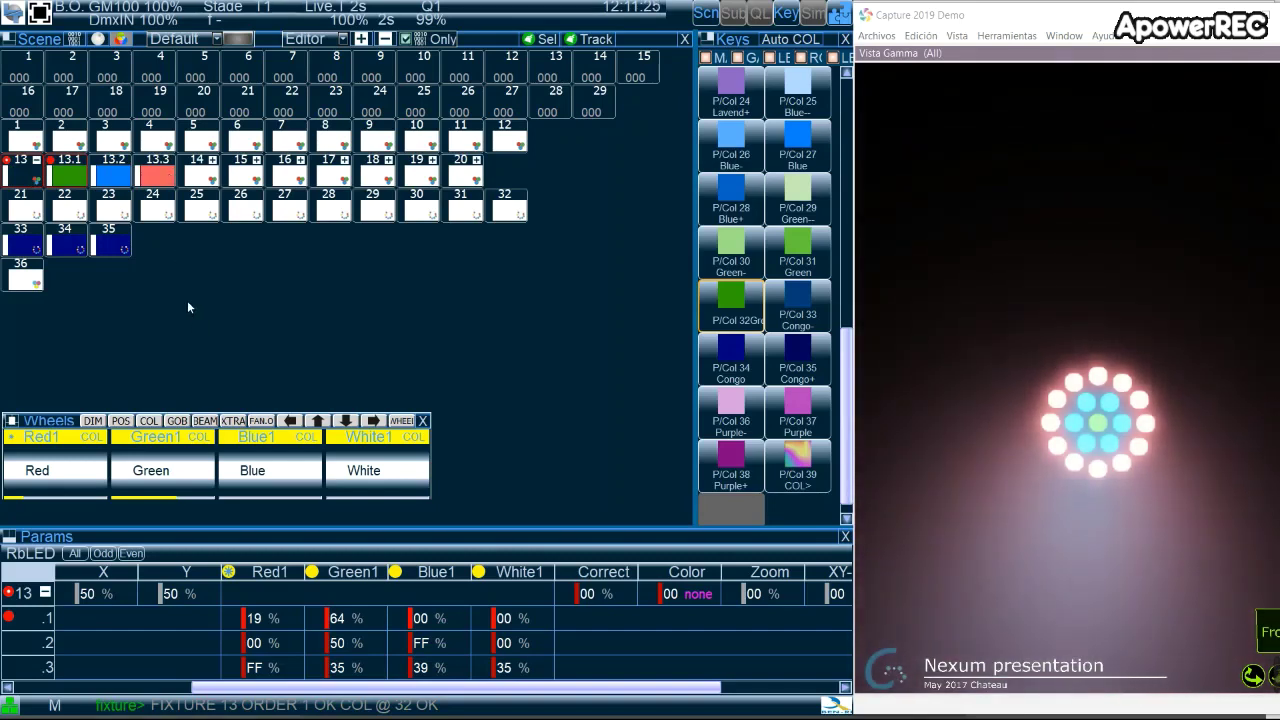
# Deselect the individual zones, select fixture 13 as a whole and apply colour preset 30 (Green-) to all its zones
pyautogui.click(79, 182)
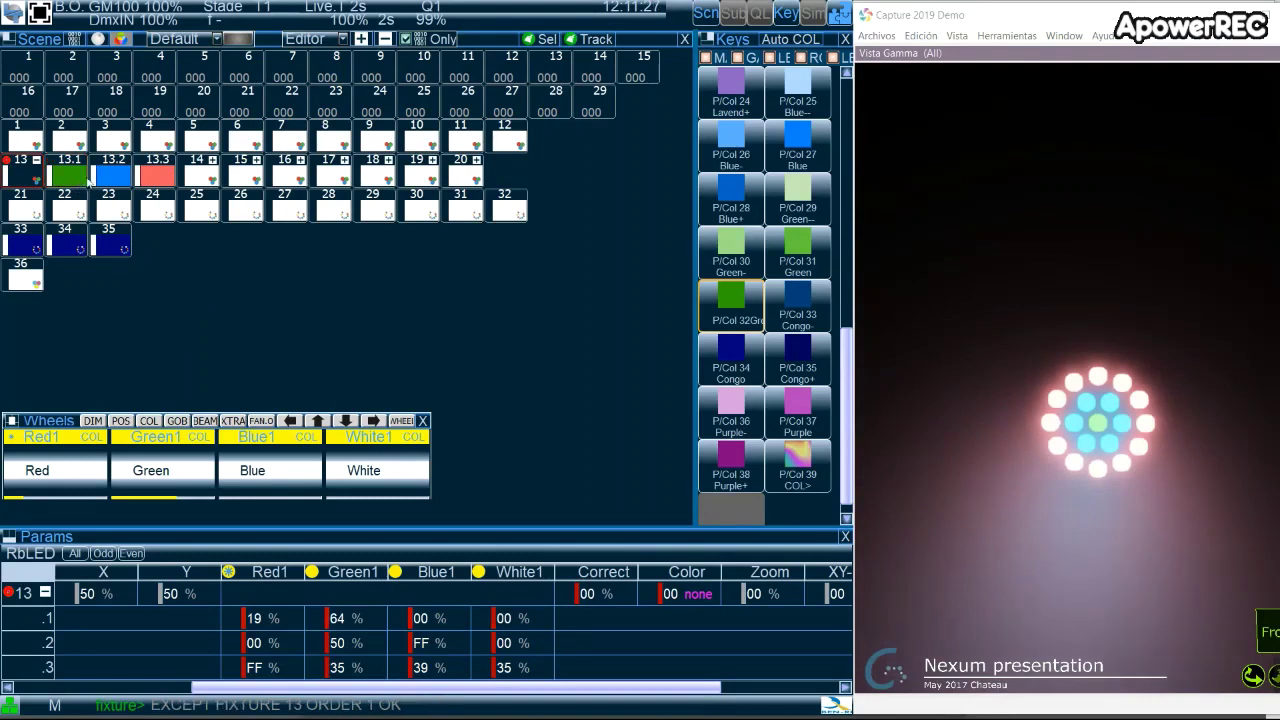
pyautogui.click(138, 176)
pyautogui.click(143, 163)
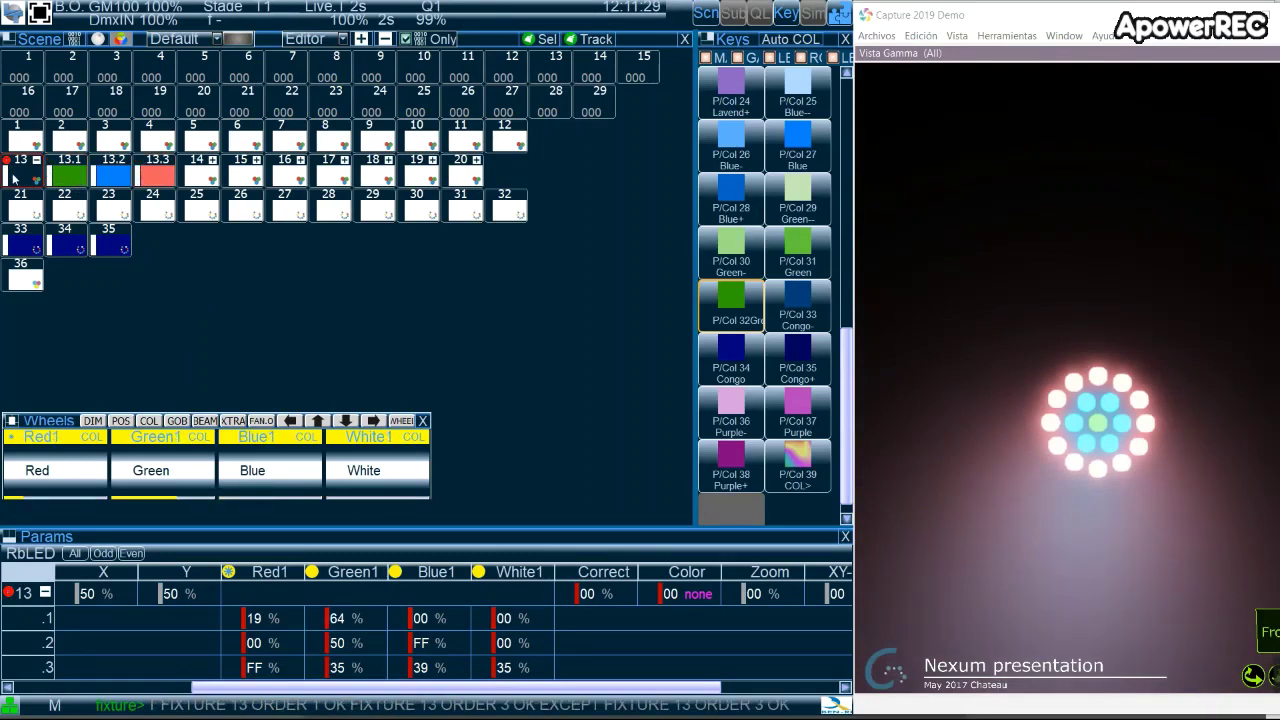
pyautogui.click(14, 178)
pyautogui.click(16, 178)
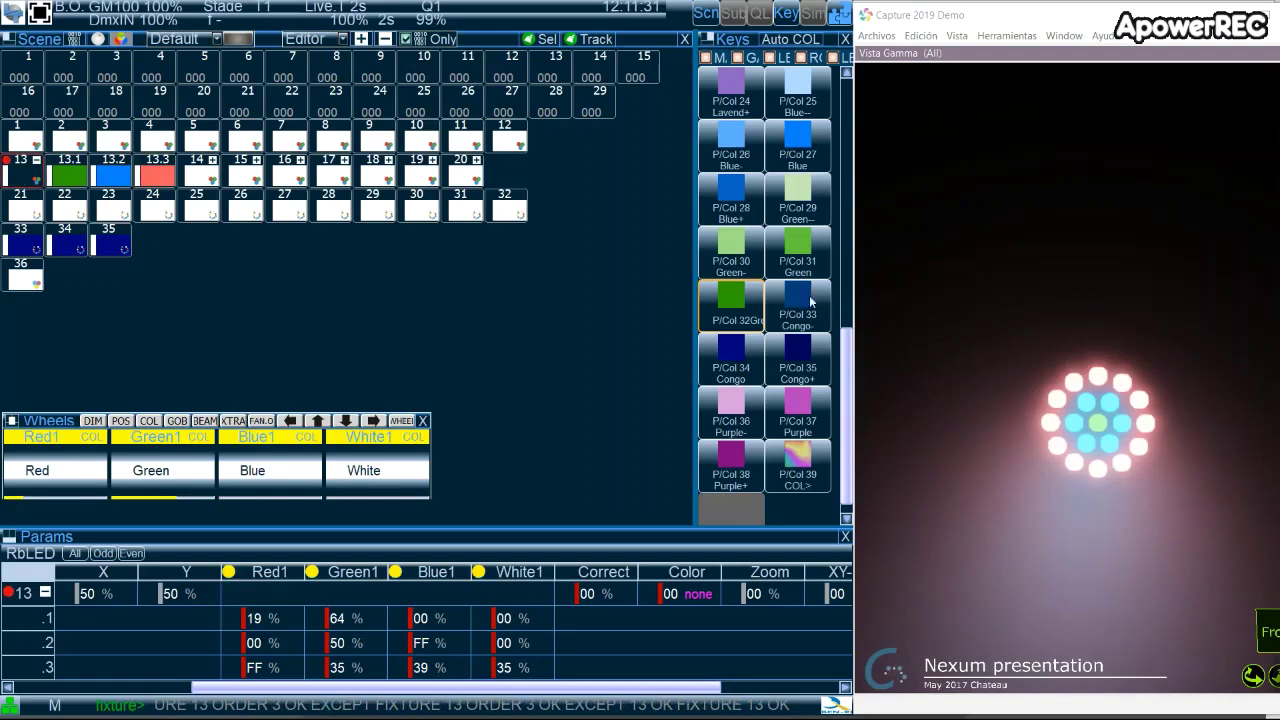
pyautogui.click(720, 254)
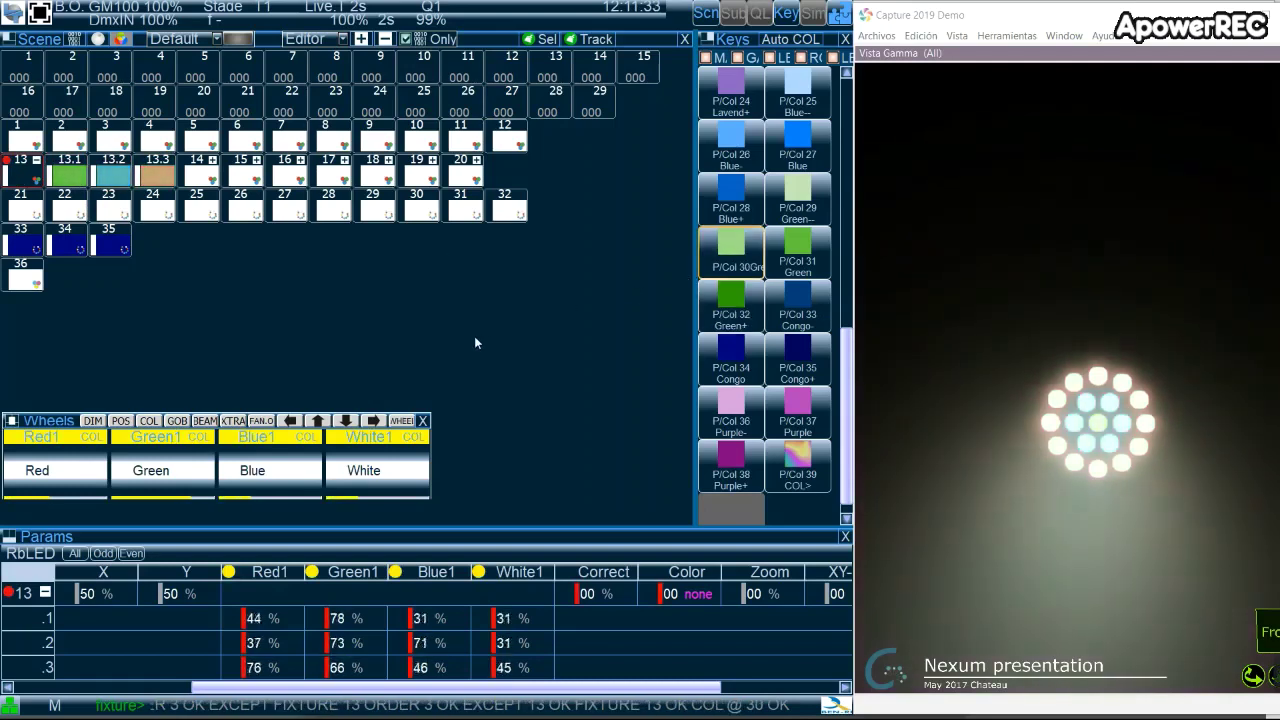
# Create a new colour-filtered shape with palette CmySin1/3 on fixture 13 and set its Orders option to YES
pyautogui.press('s')
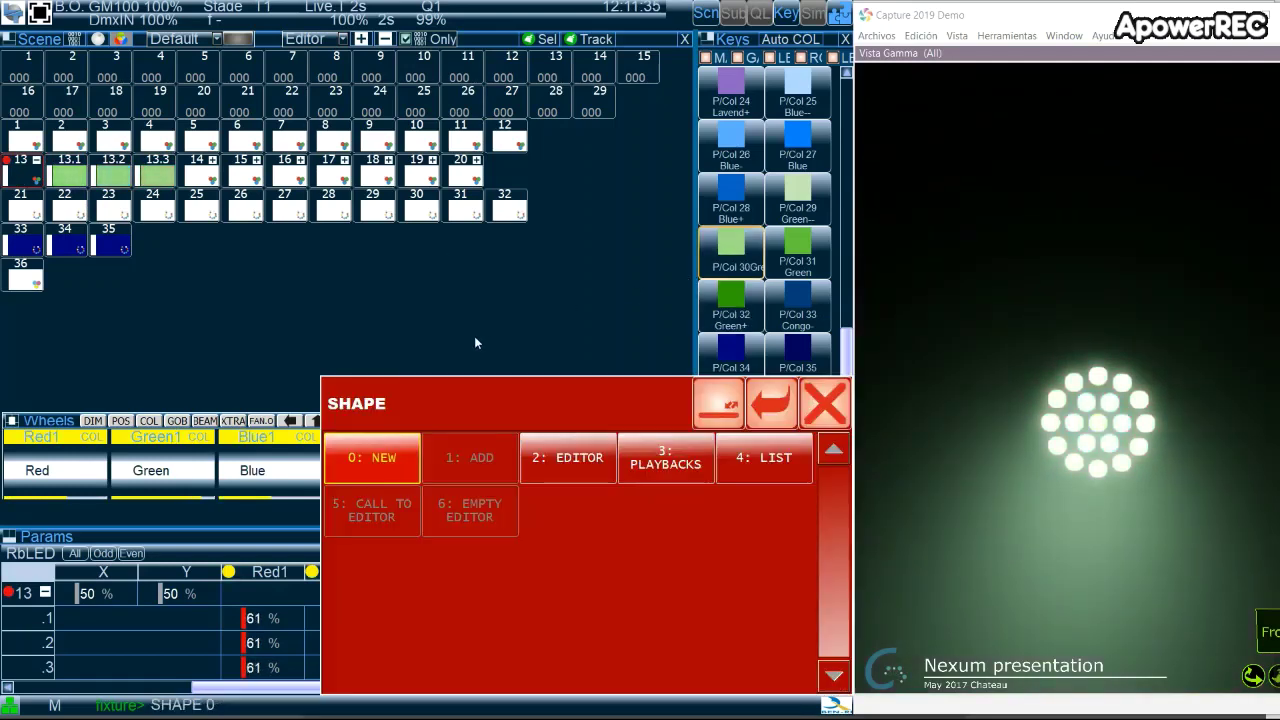
pyautogui.click(384, 465)
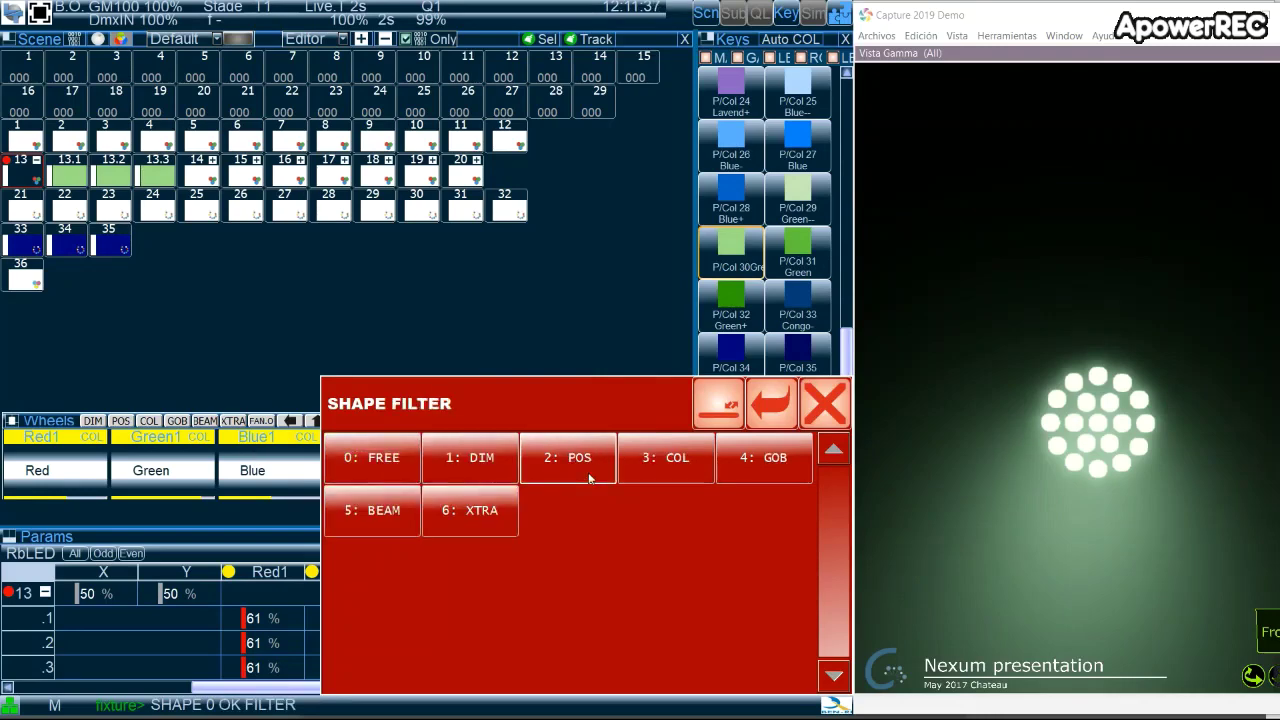
pyautogui.click(674, 457)
pyautogui.click(371, 458)
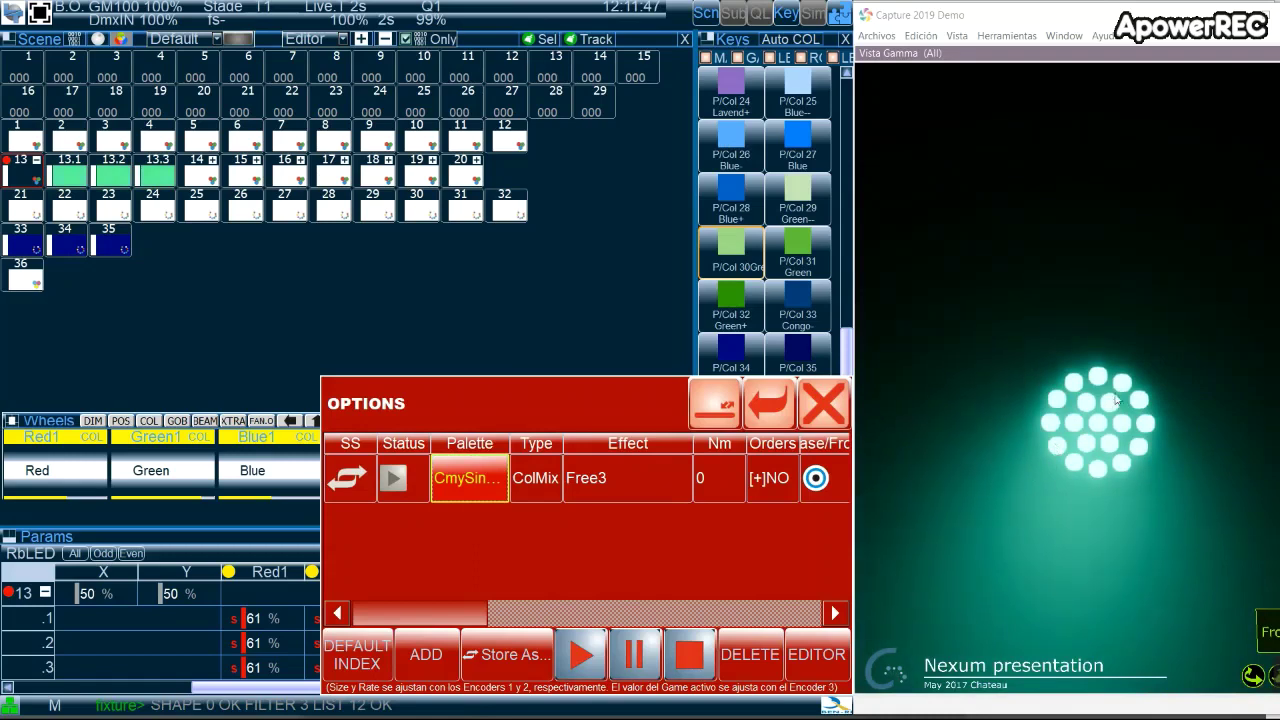
pyautogui.click(777, 481)
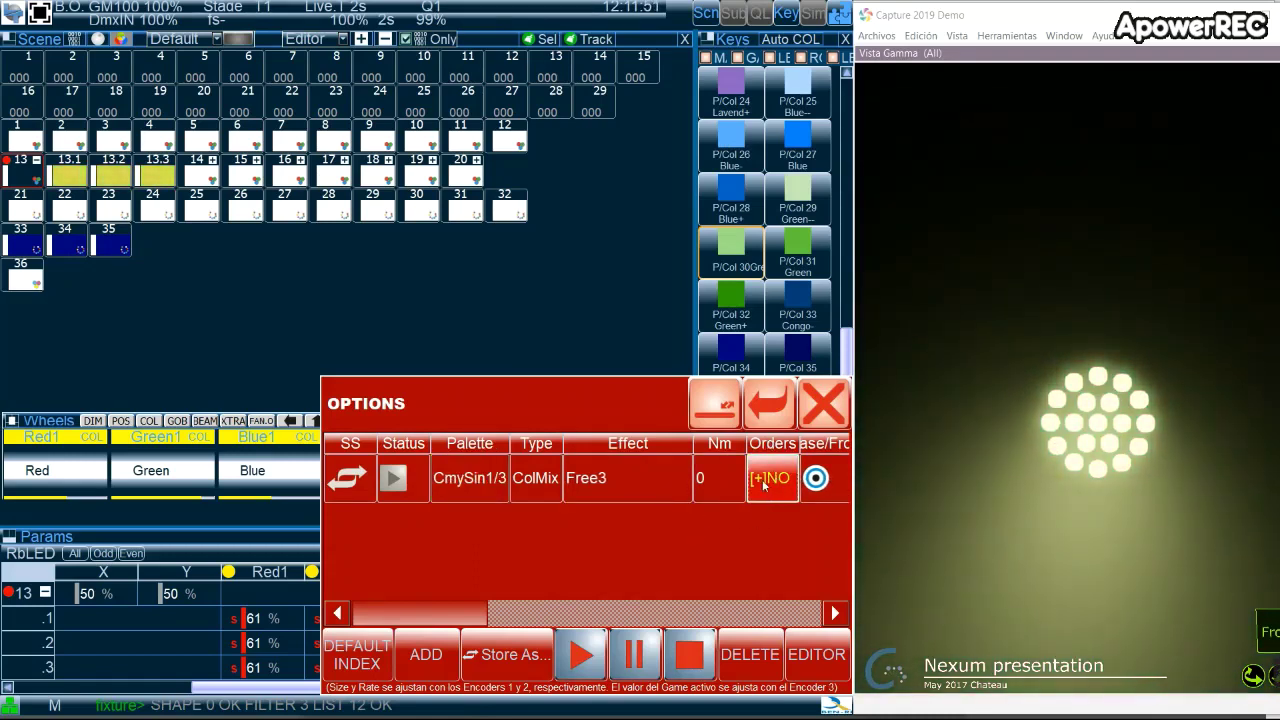
pyautogui.click(764, 485)
pyautogui.click(769, 564)
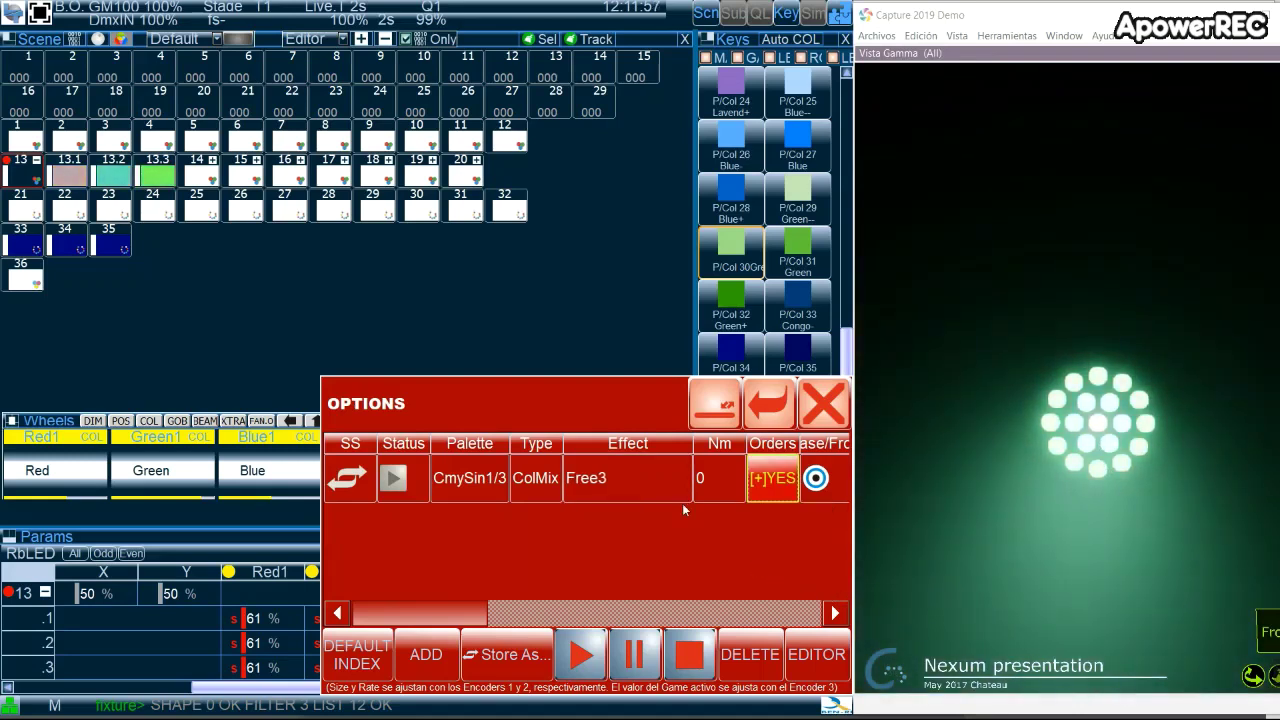
# Set the colour shape's size to 100 and its rate to 80
pyautogui.press('Right')
pyautogui.press('Right')
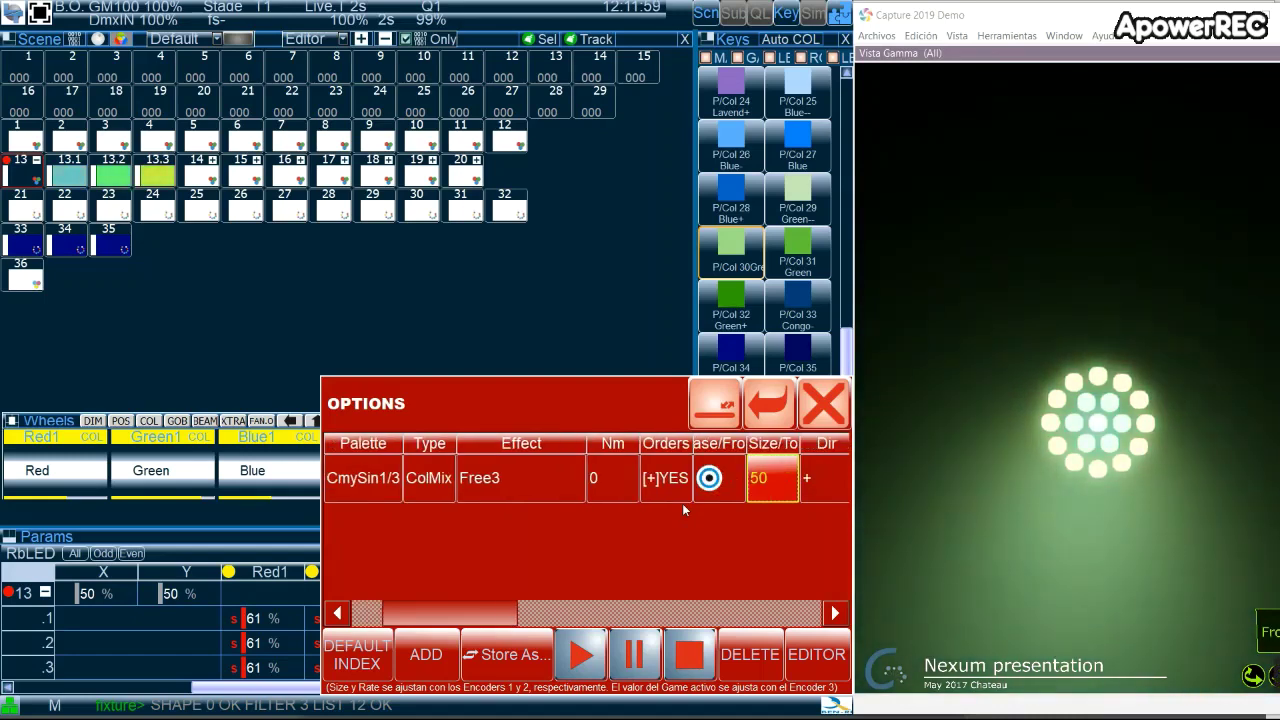
pyautogui.write('100')
pyautogui.press('Return')
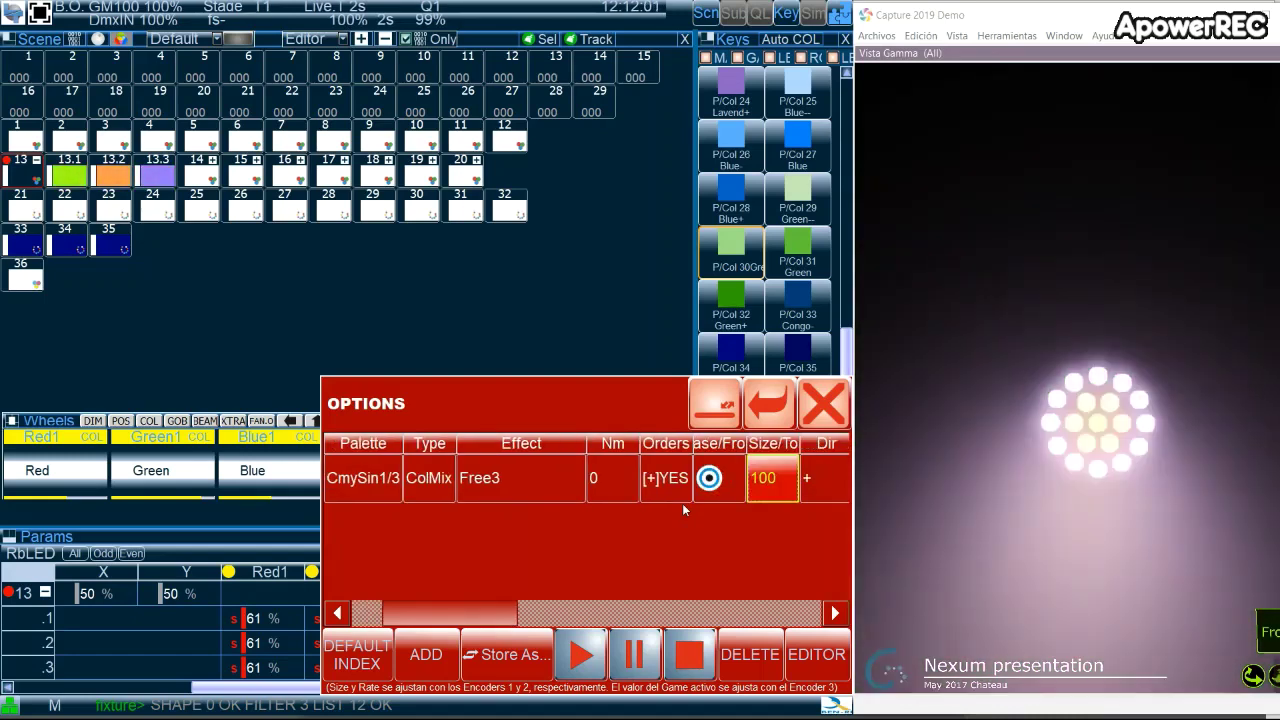
pyautogui.press('Right')
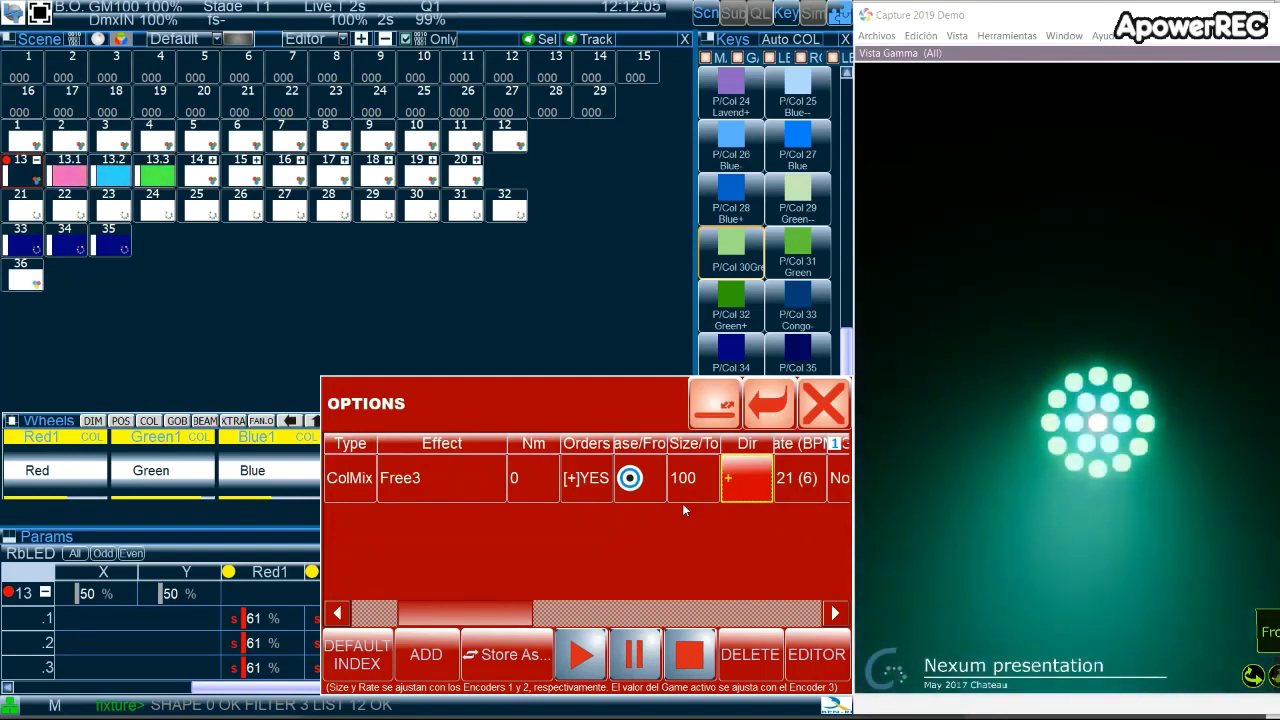
pyautogui.click(797, 480)
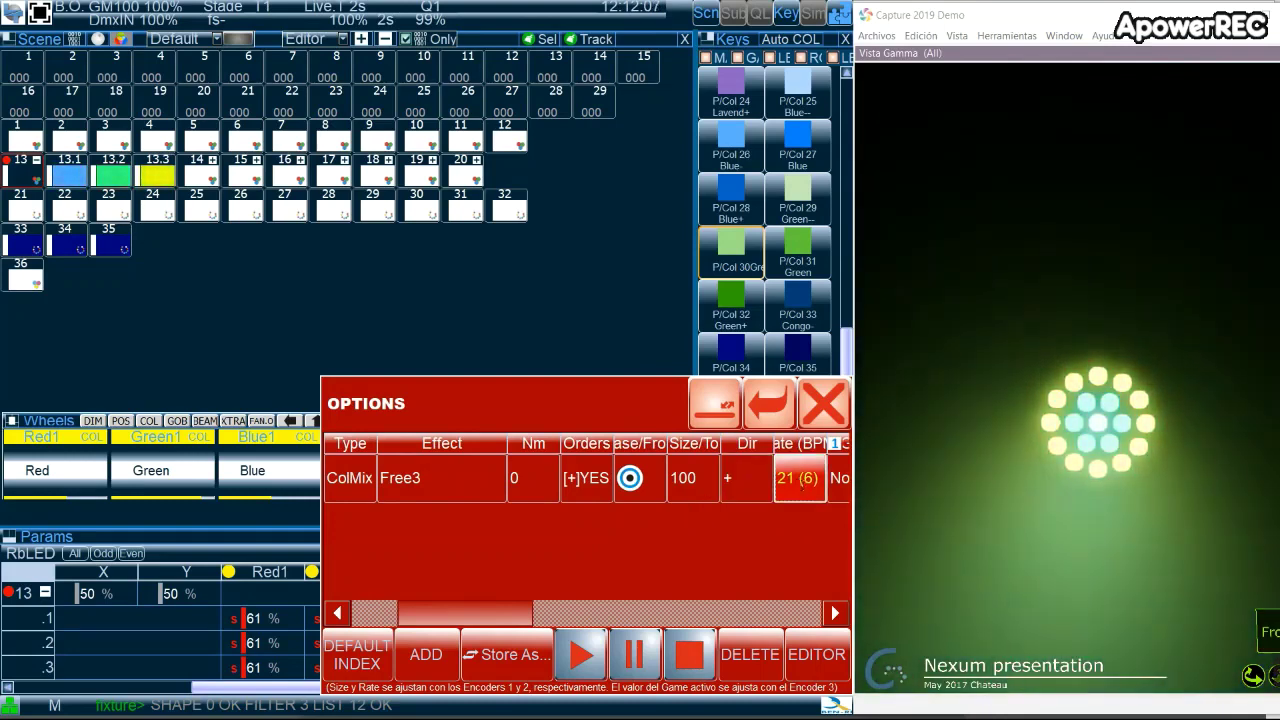
pyautogui.write('80')
pyautogui.press('Return')
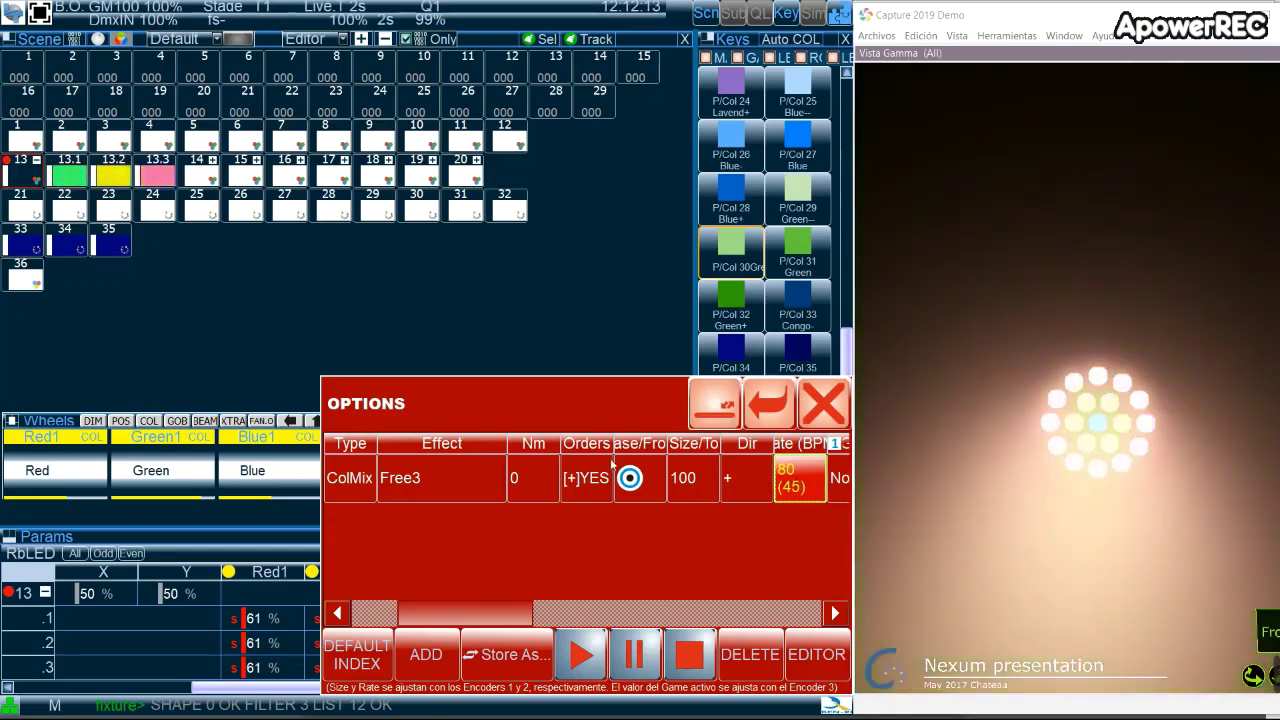
# Choose a different Orders option for the running colour shape on fixture 13
pyautogui.click(576, 482)
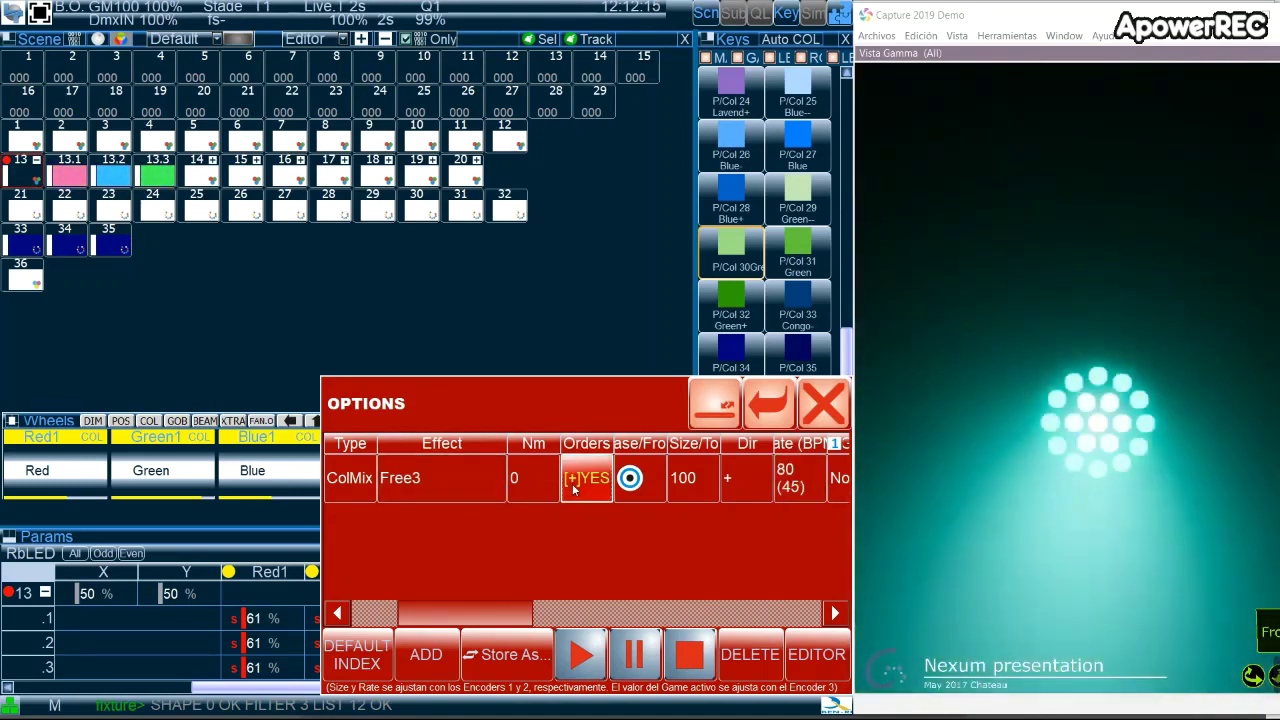
pyautogui.click(576, 482)
pyautogui.click(598, 523)
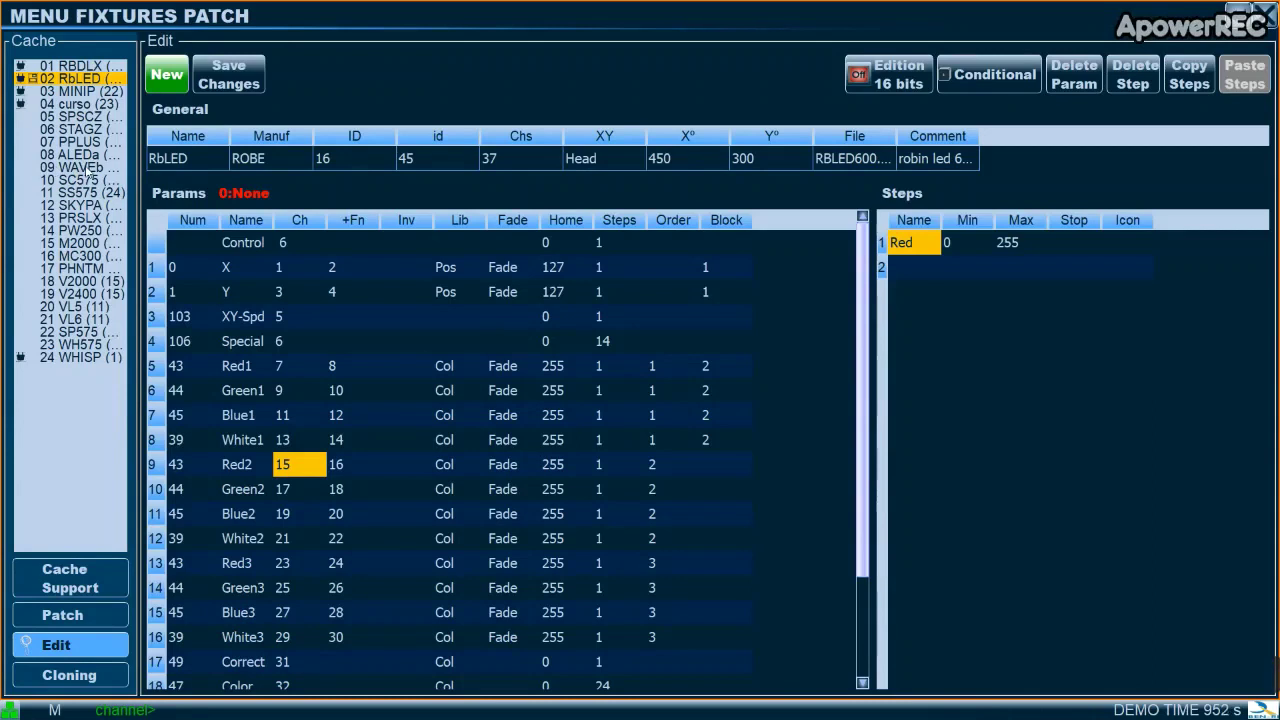
# Open the WAVEb fixture definition in the patch editor and compare it with the Futurelight Wave LED bar photos in Chrome
pyautogui.click(92, 168)
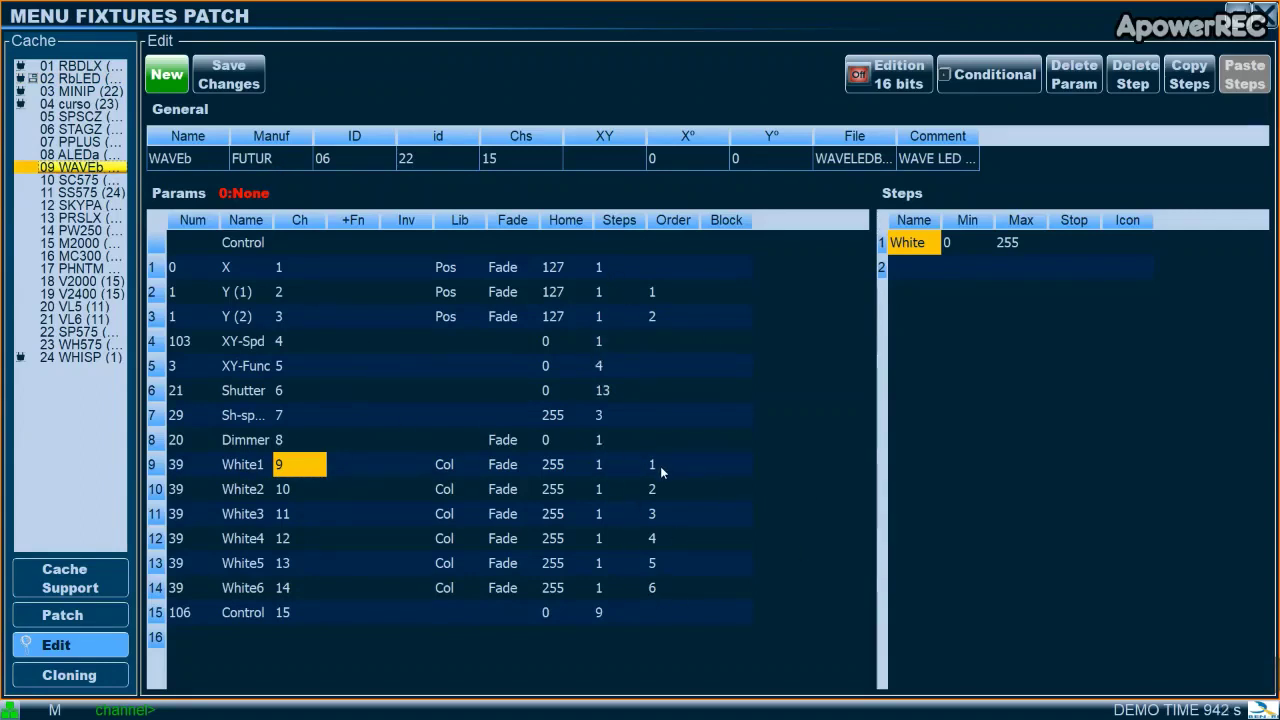
pyautogui.hotkey('alt', 'Tab')
pyautogui.hotkey('alt', 'Tab')
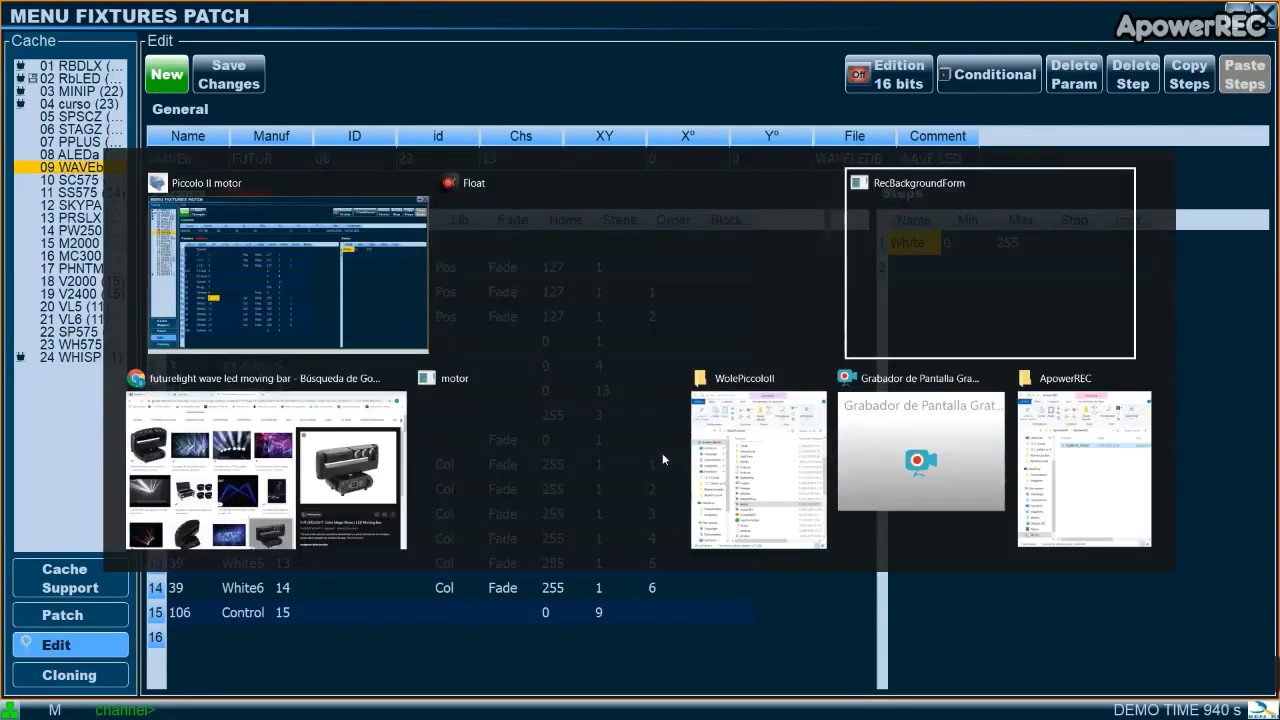
pyautogui.hotkey('alt', 'Tab')
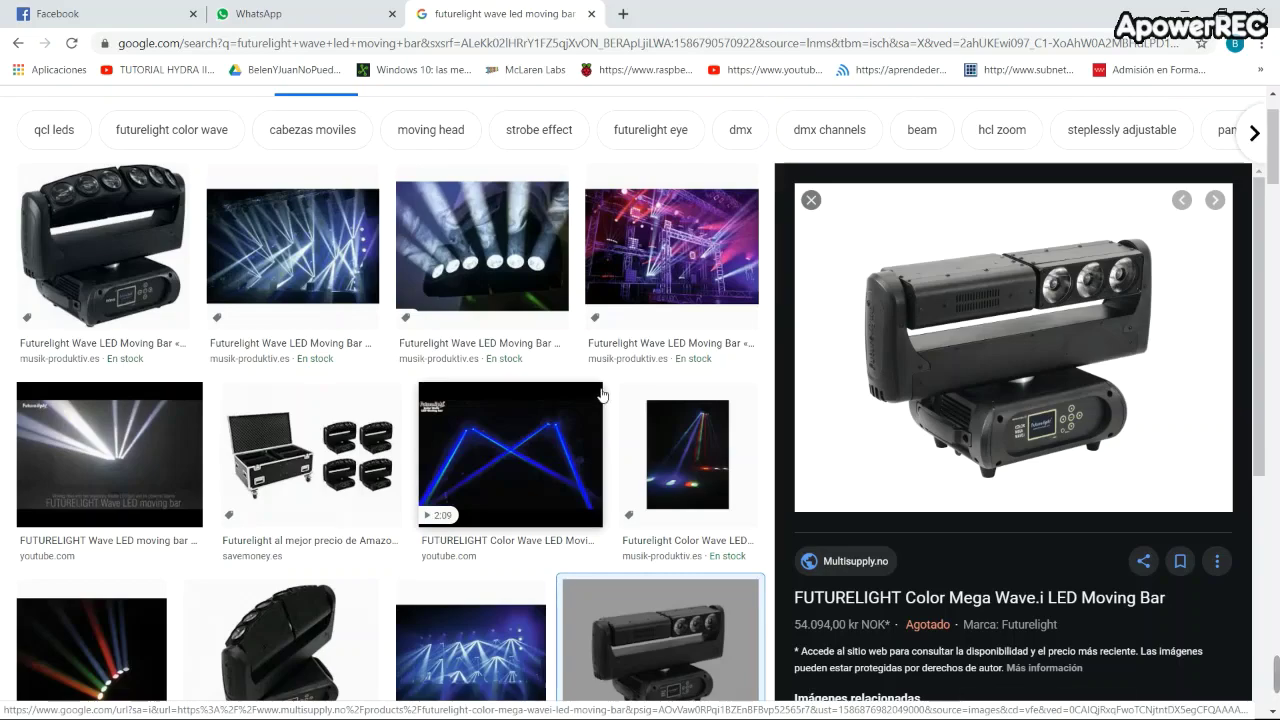
pyautogui.hotkey('alt', 'Tab')
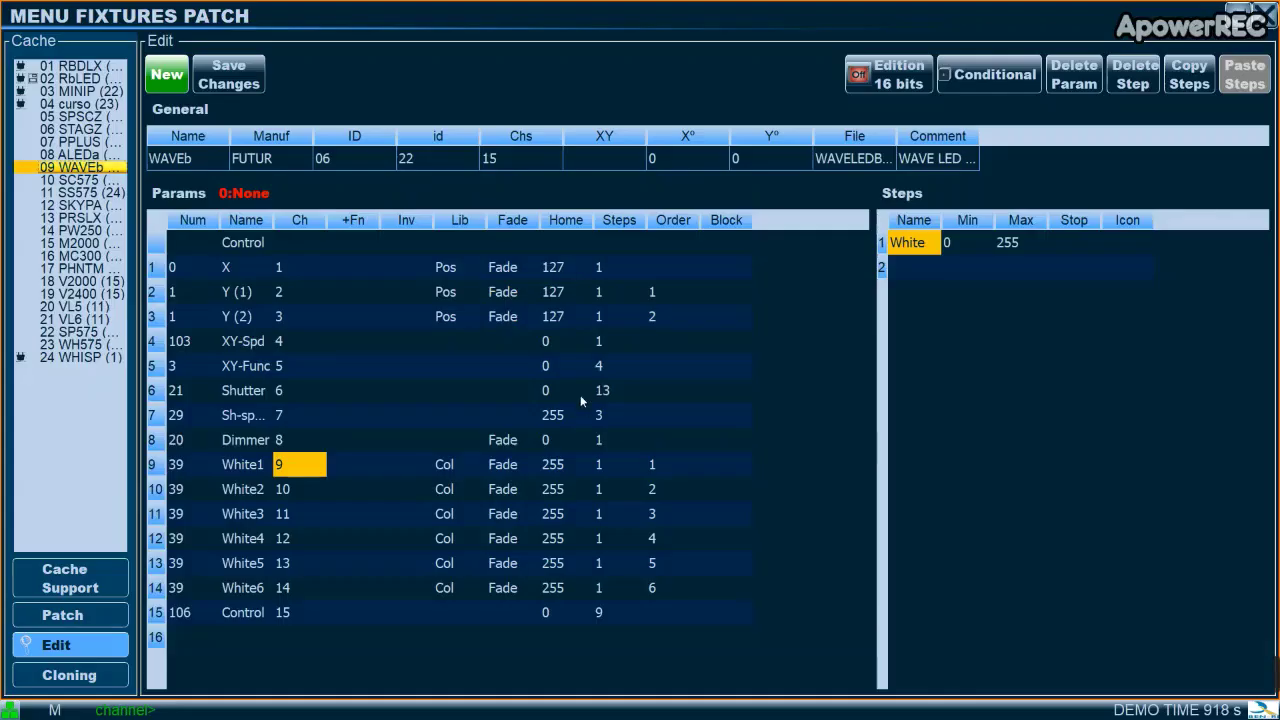
# Examine the White1 to White6 parameters of the WAVEb definition and the order number assigned to each
pyautogui.click(655, 468)
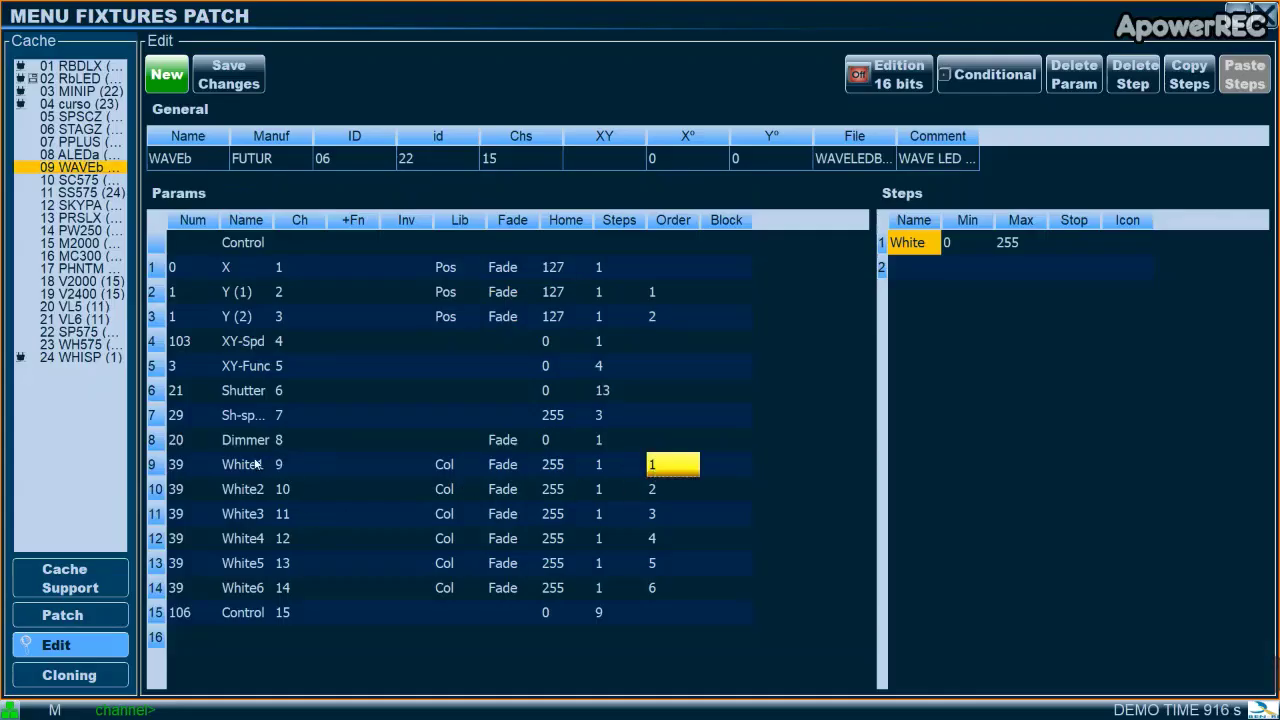
pyautogui.click(258, 494)
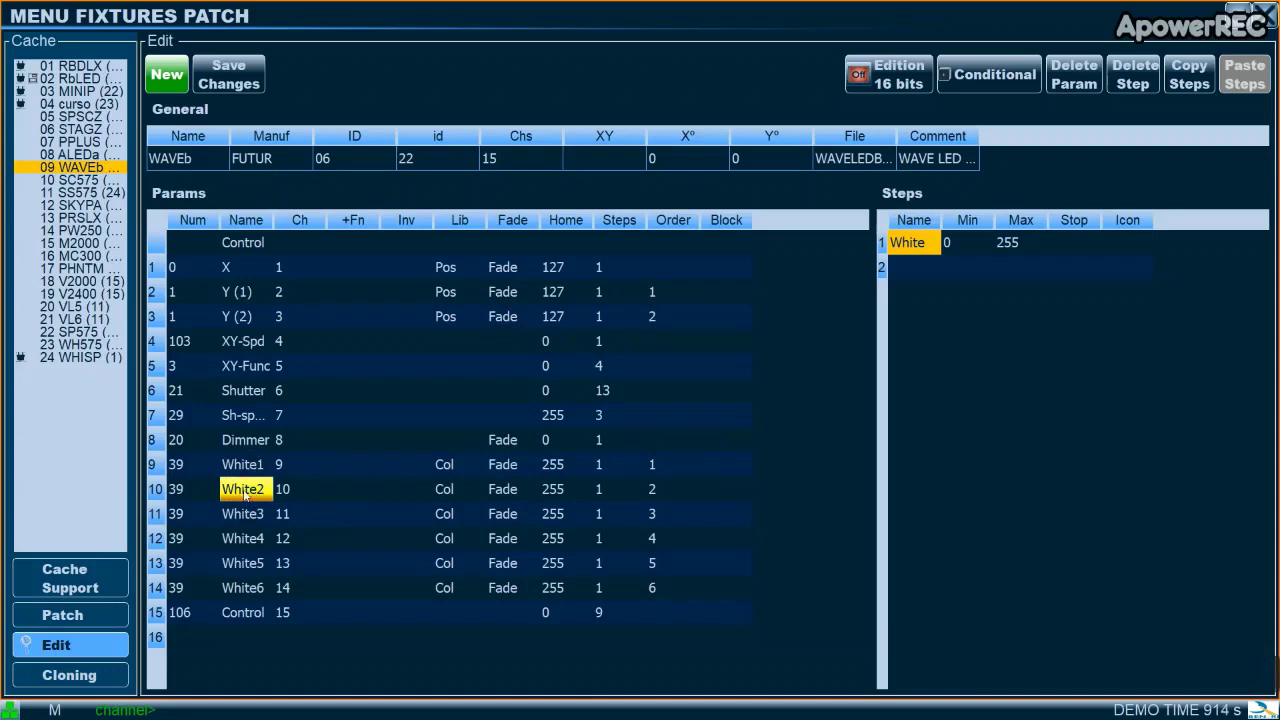
pyautogui.click(249, 516)
pyautogui.click(252, 541)
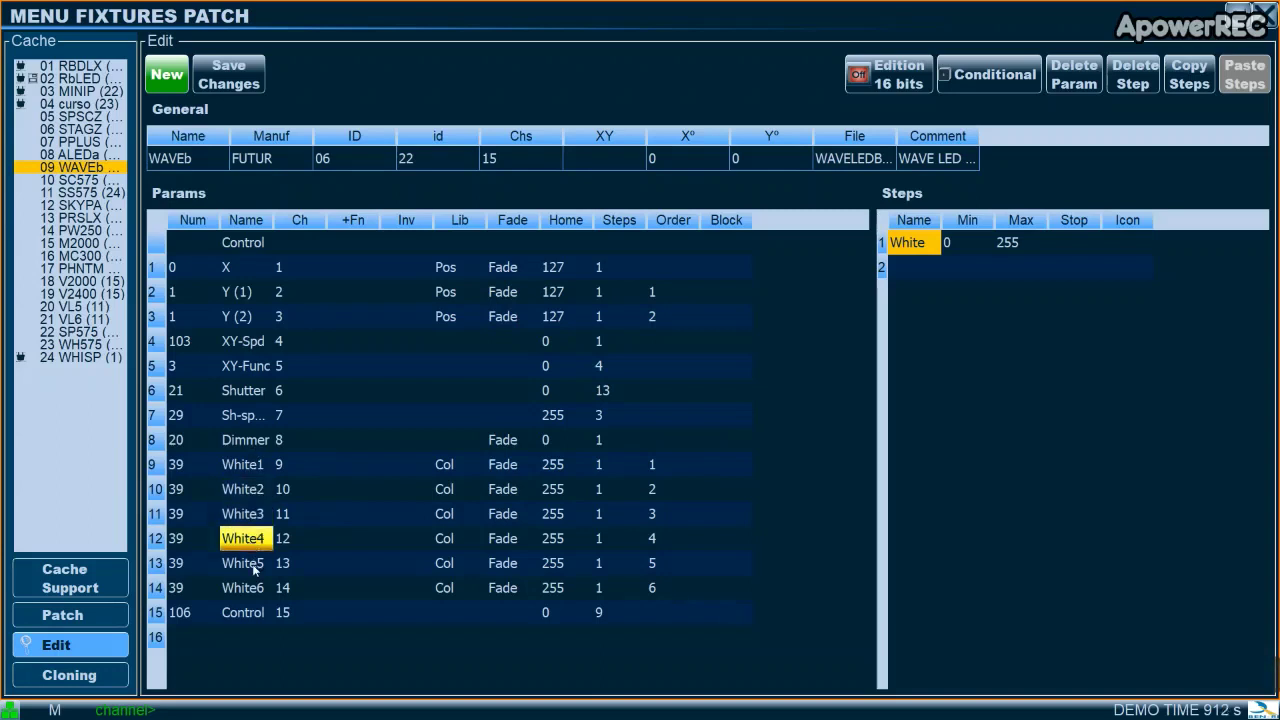
pyautogui.click(253, 566)
pyautogui.click(255, 590)
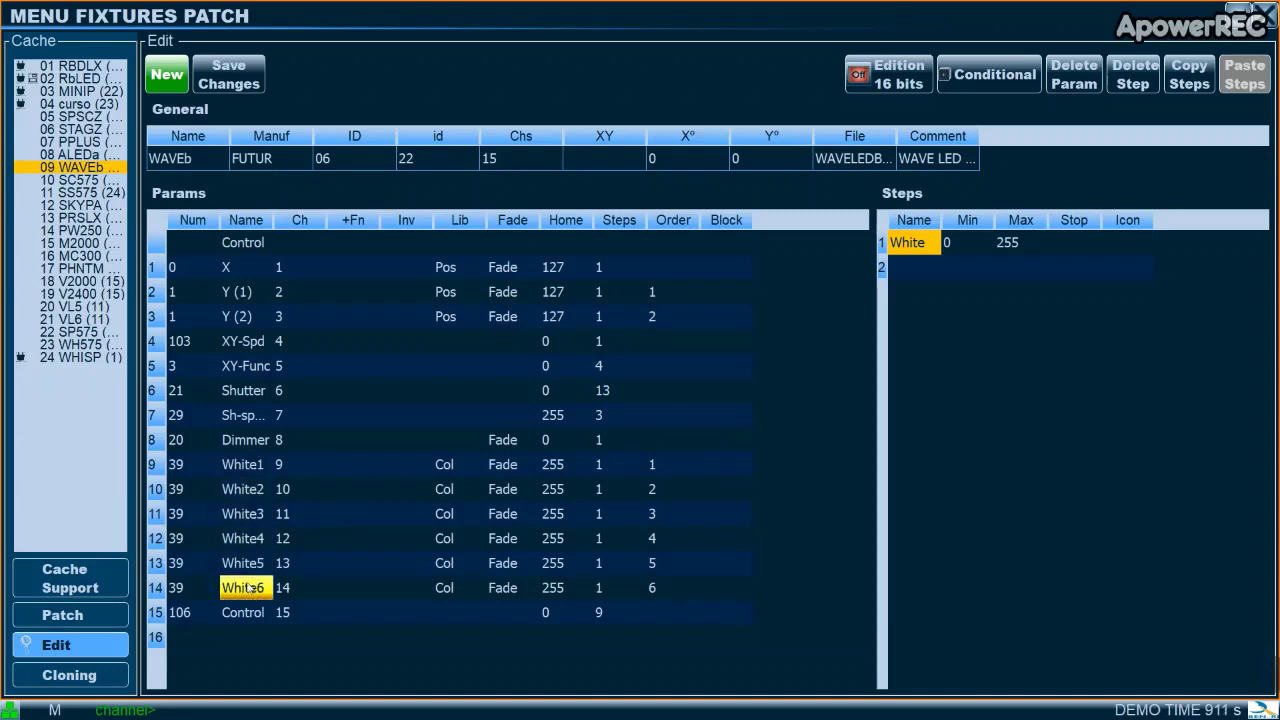
pyautogui.click(268, 464)
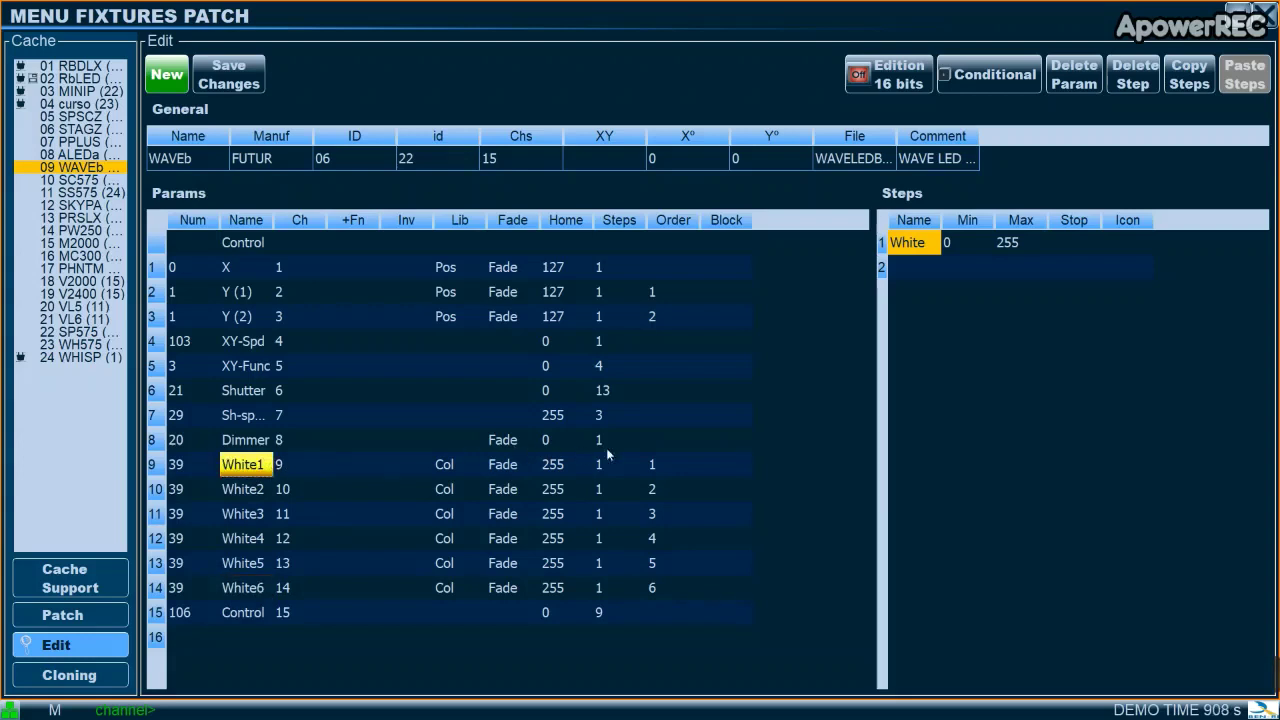
pyautogui.click(668, 466)
pyautogui.click(677, 490)
pyautogui.click(677, 515)
pyautogui.click(676, 540)
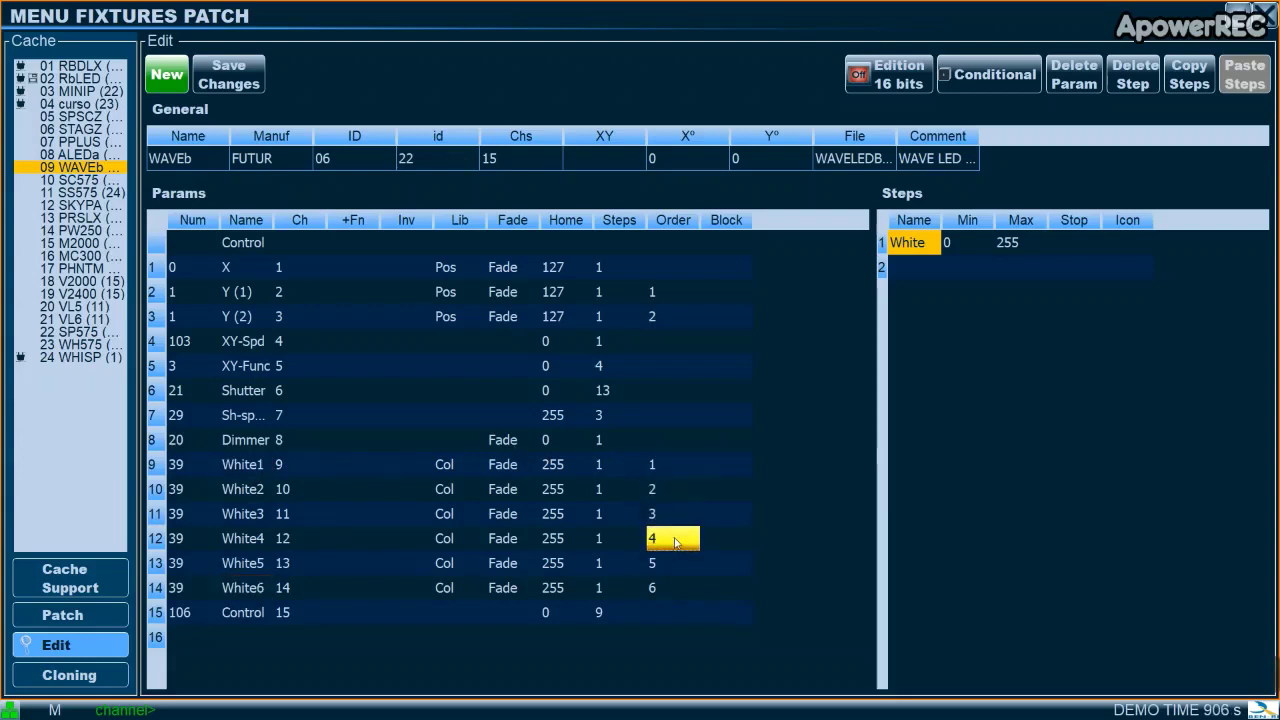
pyautogui.click(663, 564)
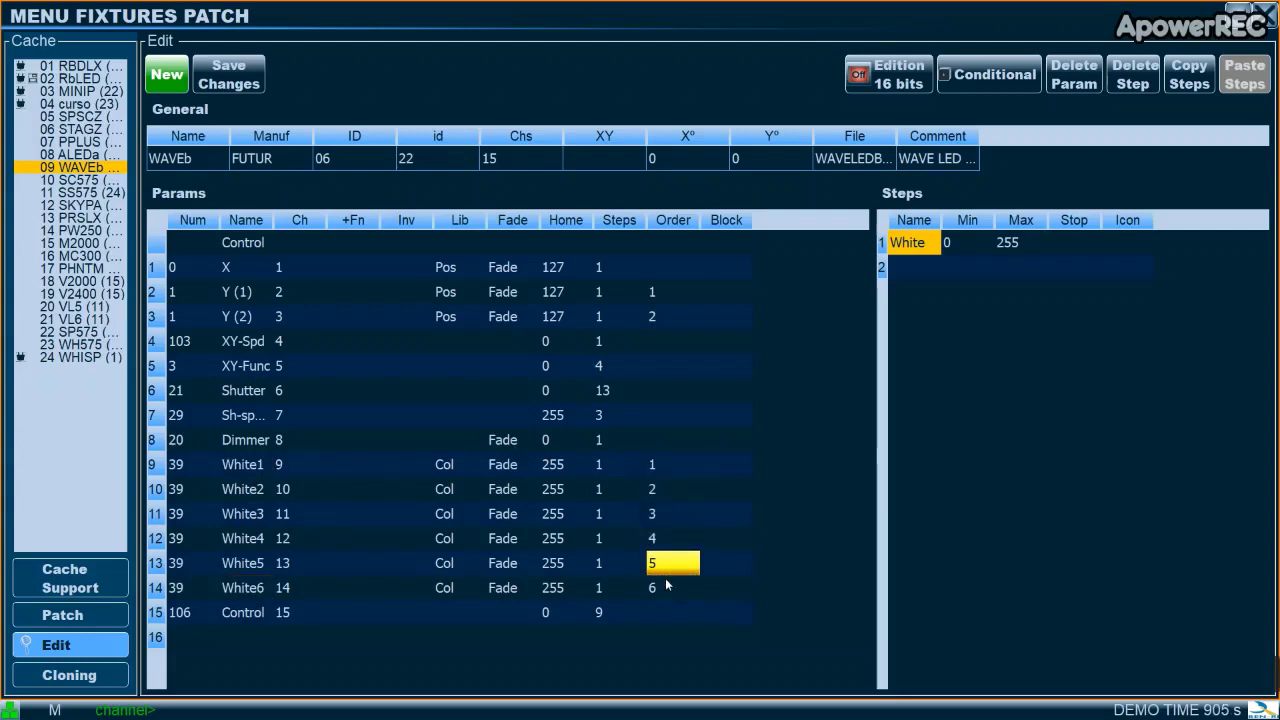
# Examine the X, Y (1) and Y (2) position parameters of WAVEb and the order numbers of the two tilts
pyautogui.click(252, 268)
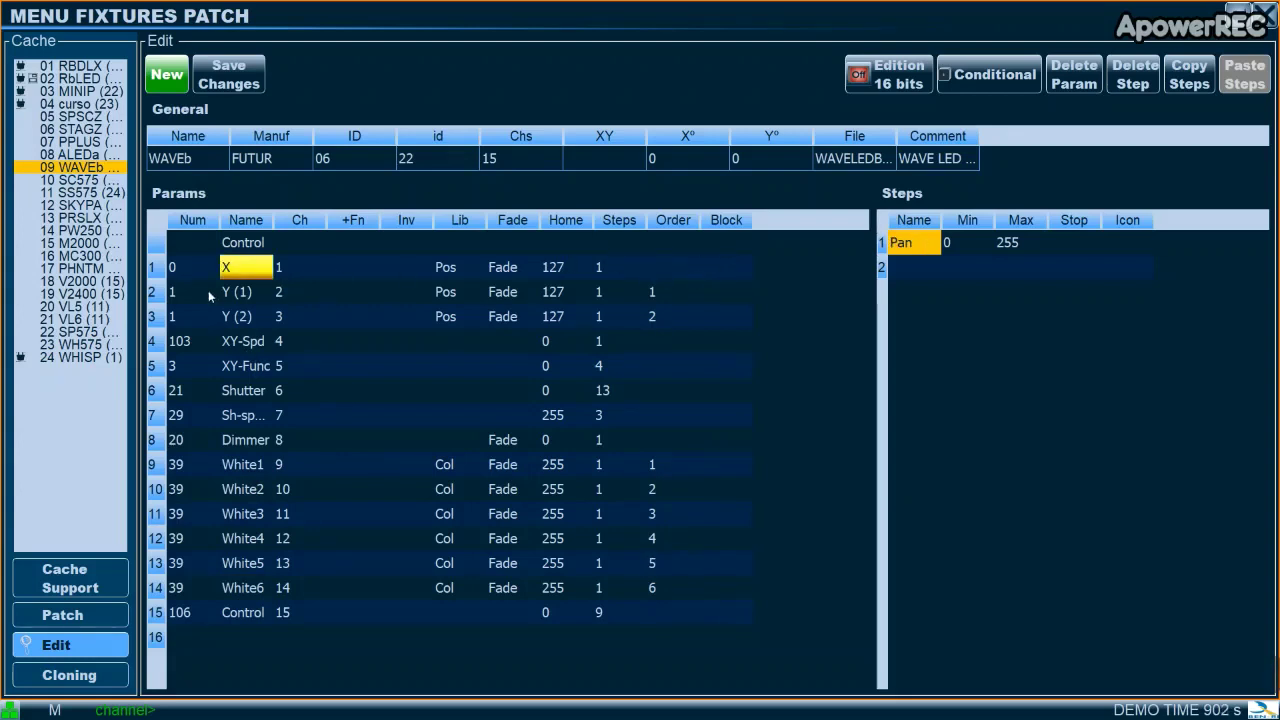
pyautogui.click(245, 294)
pyautogui.click(648, 296)
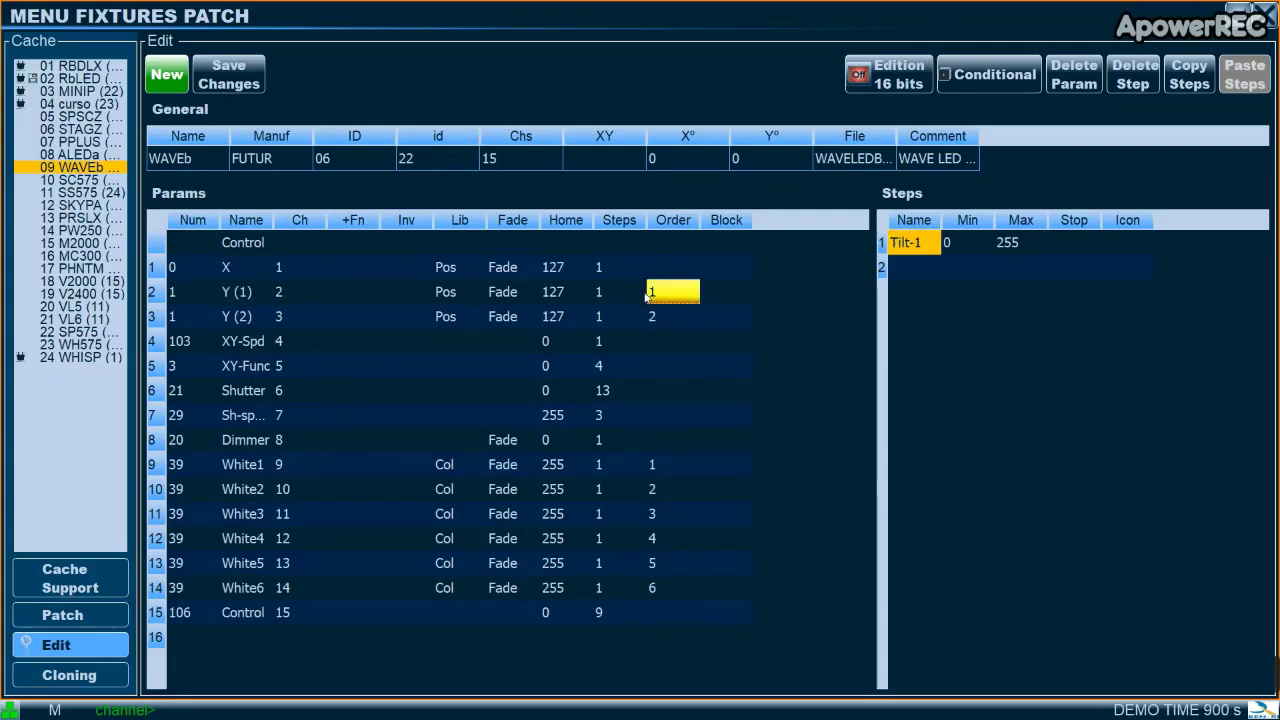
pyautogui.click(244, 318)
pyautogui.click(651, 315)
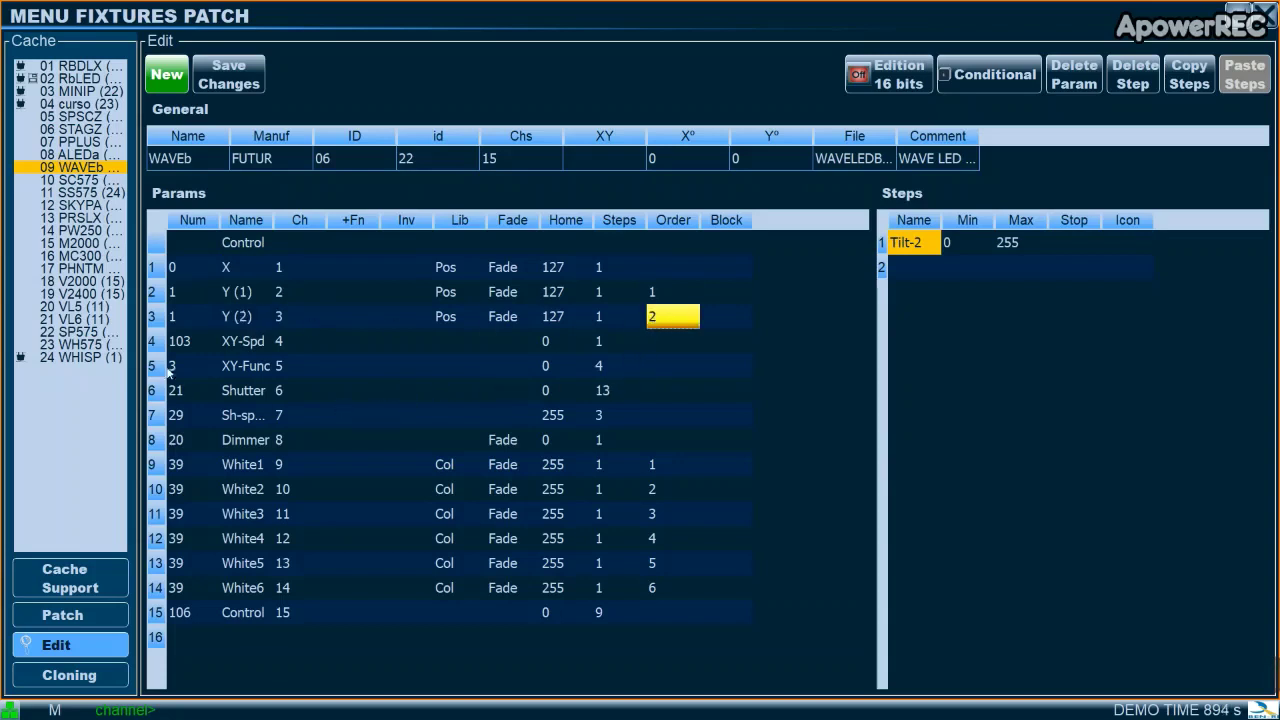
# Patch the WAVEb definition (number 09) as fixture 37 and return to the scene
pyautogui.click(63, 615)
pyautogui.scroll(-4, 645, 480)
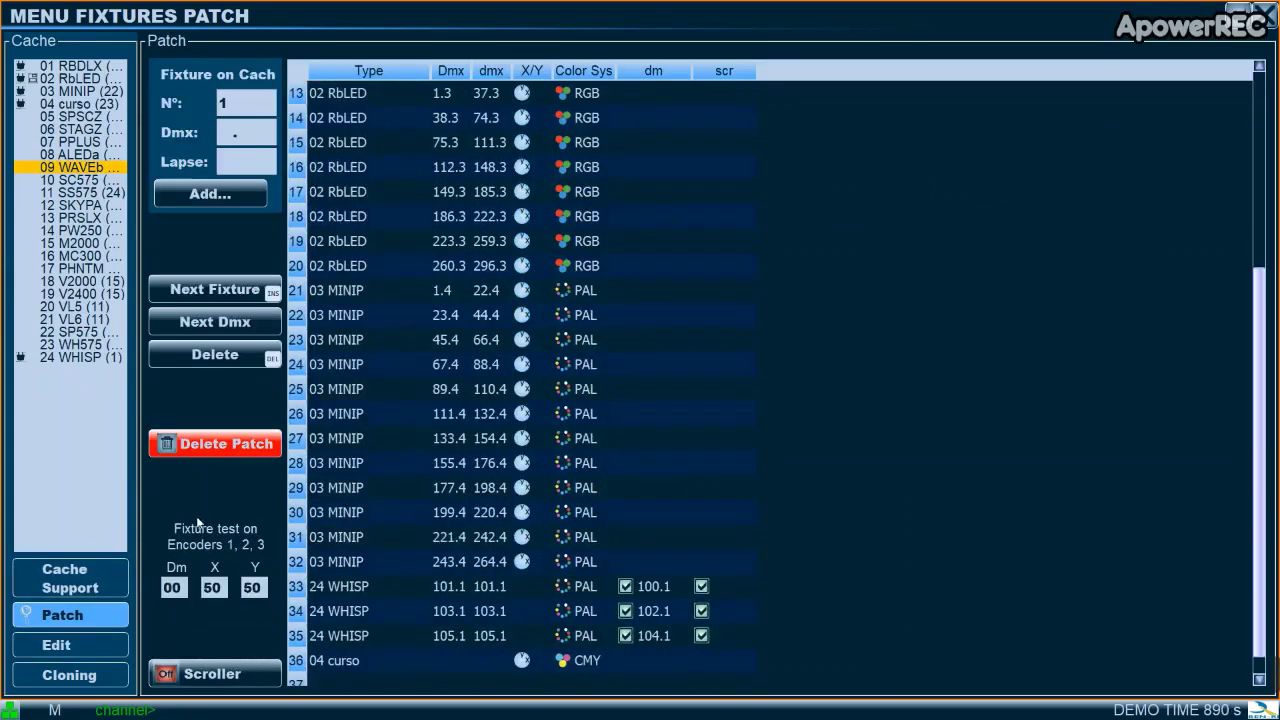
pyautogui.click(332, 686)
pyautogui.write('09')
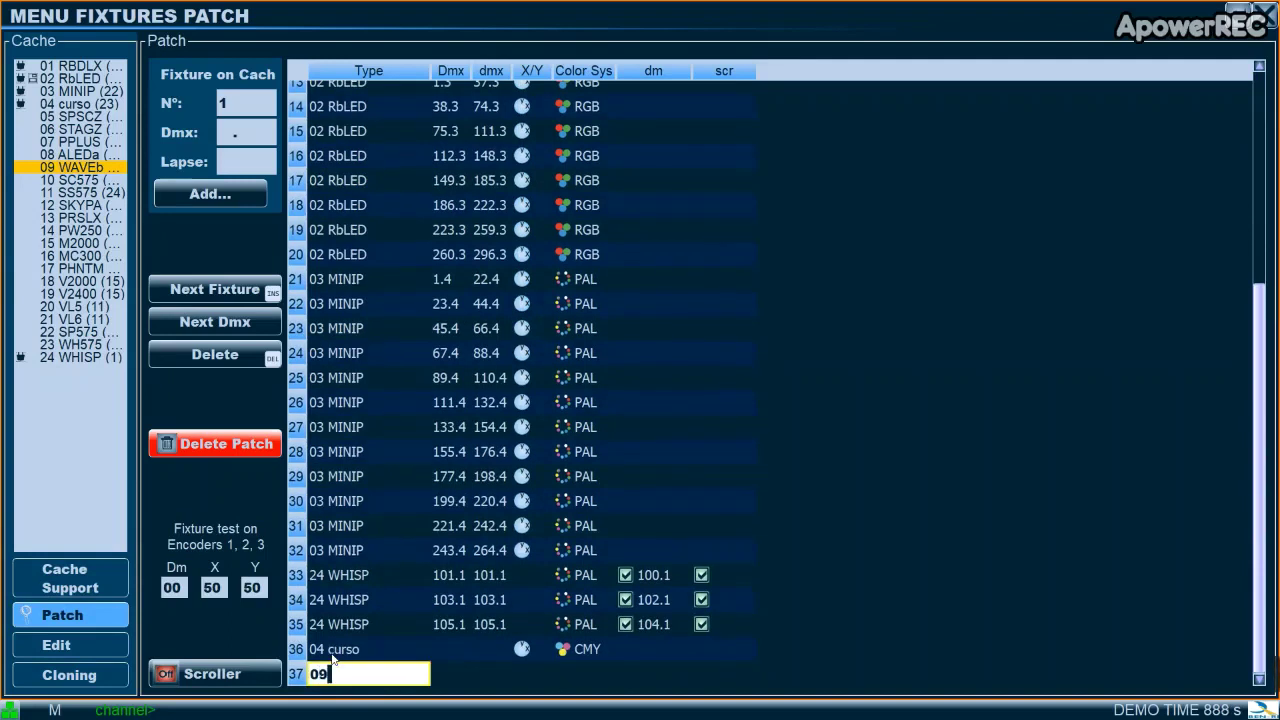
pyautogui.press('Return')
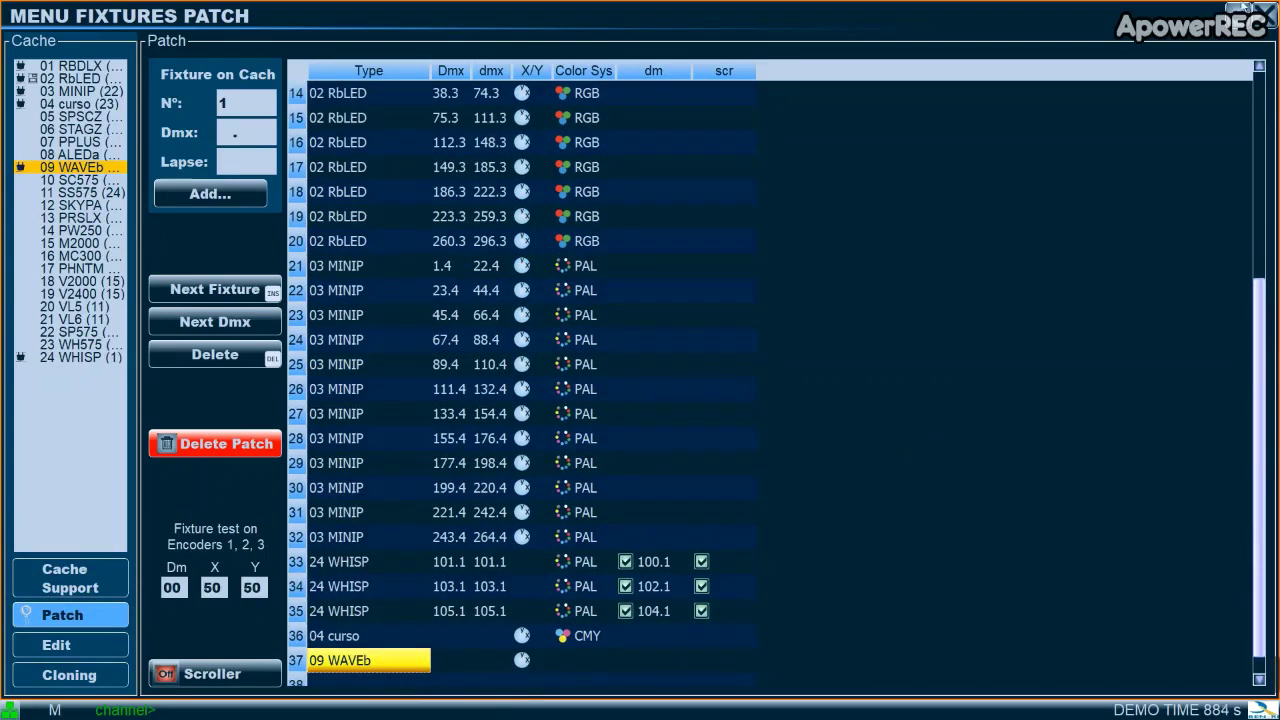
pyautogui.click(1270, 12)
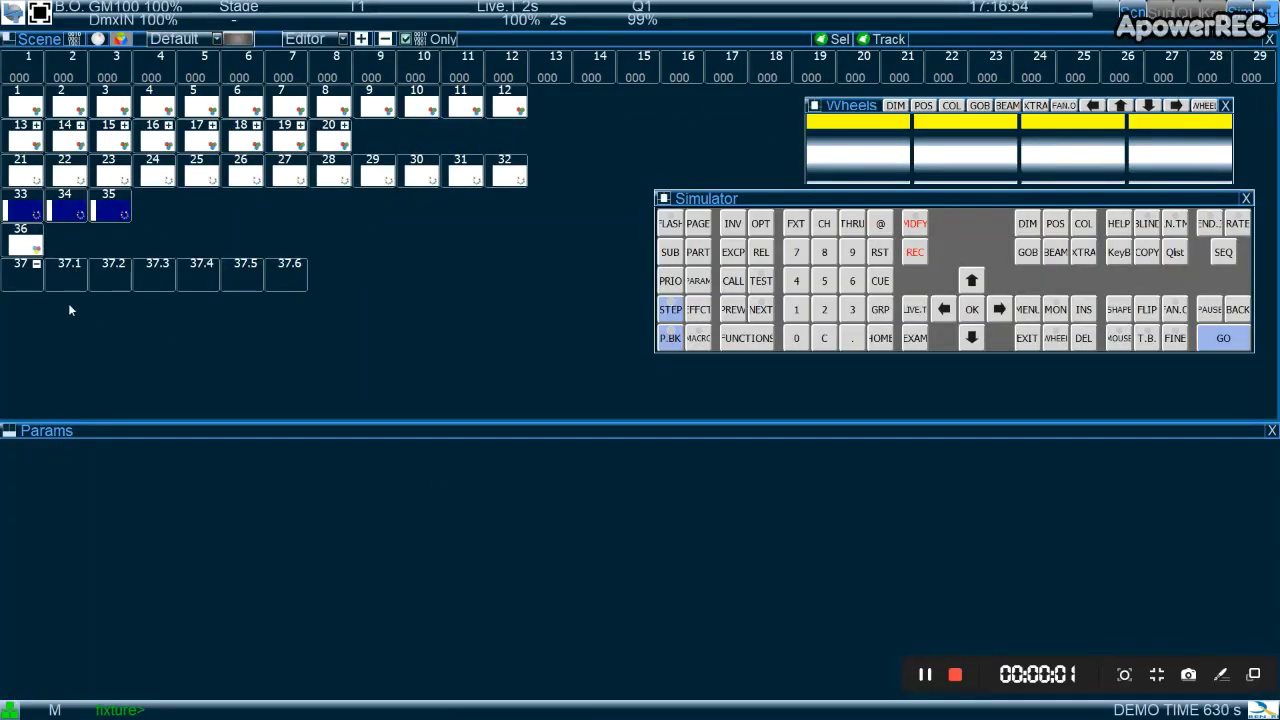
# Select fixture 37 and add its zones 37.1 to 37.6 to the selection one after another
pyautogui.click(20, 287)
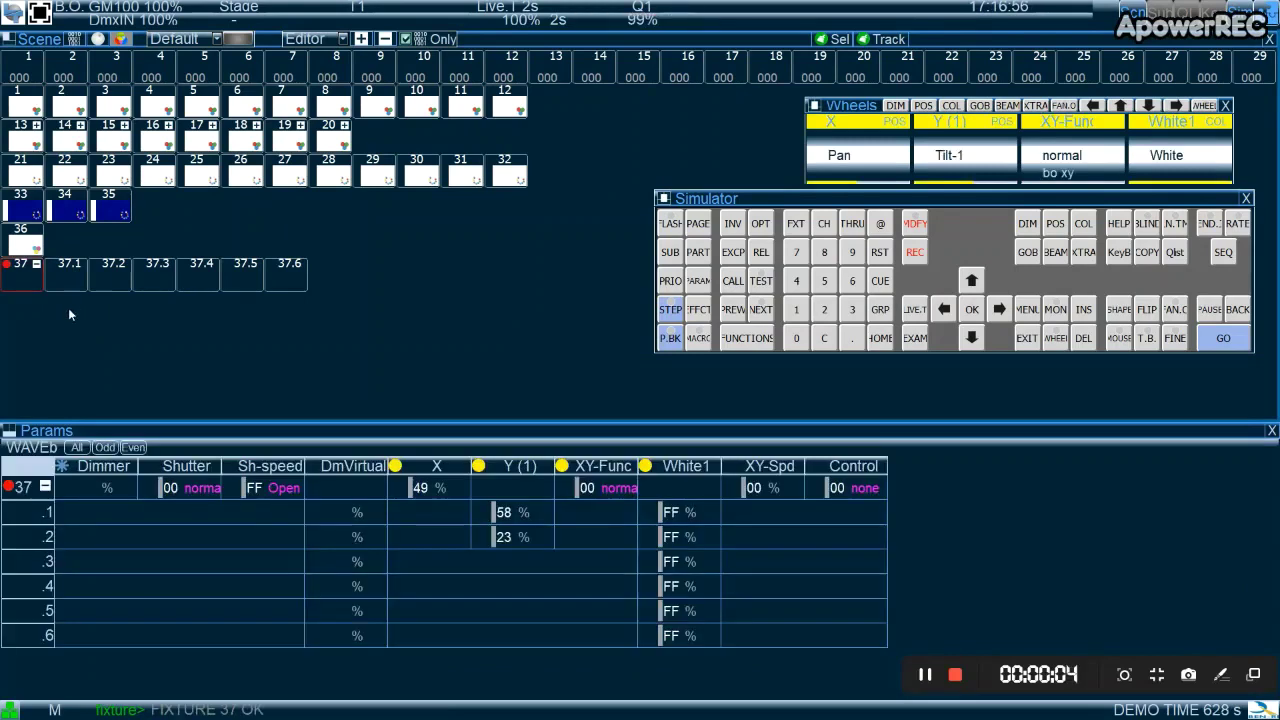
pyautogui.click(72, 282)
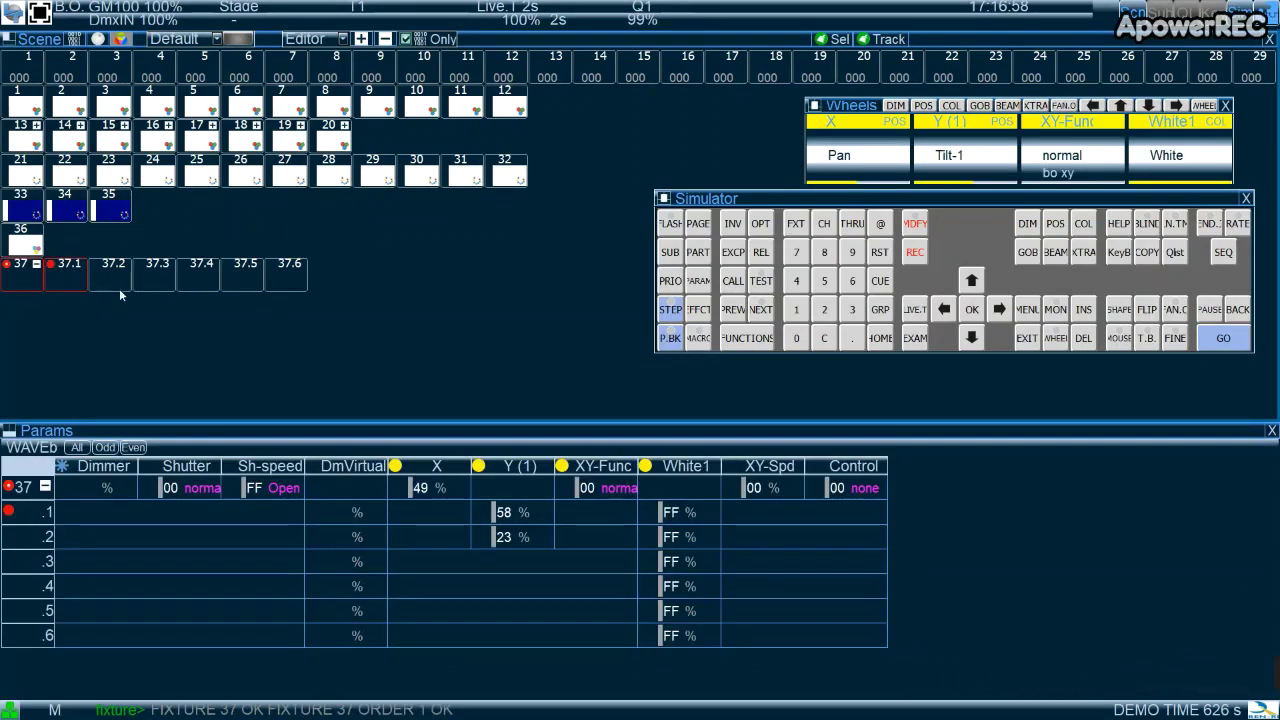
pyautogui.click(117, 285)
pyautogui.click(160, 287)
pyautogui.click(200, 281)
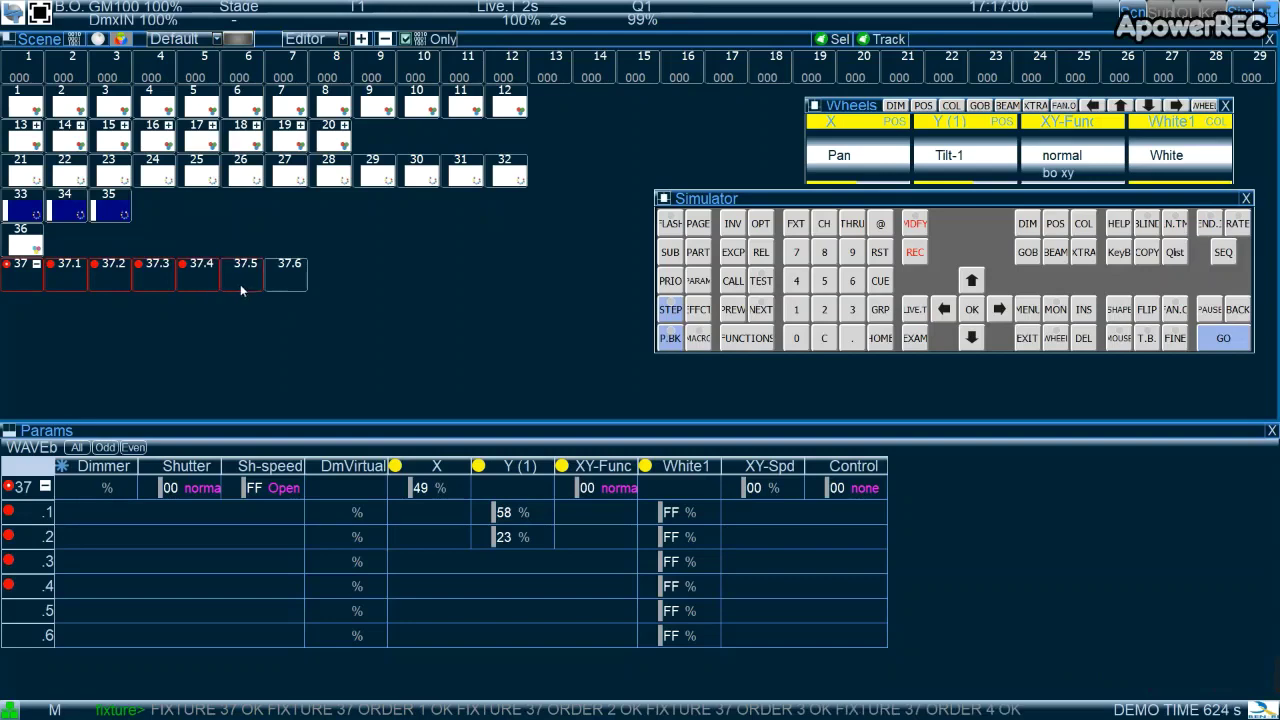
pyautogui.click(240, 284)
pyautogui.click(282, 283)
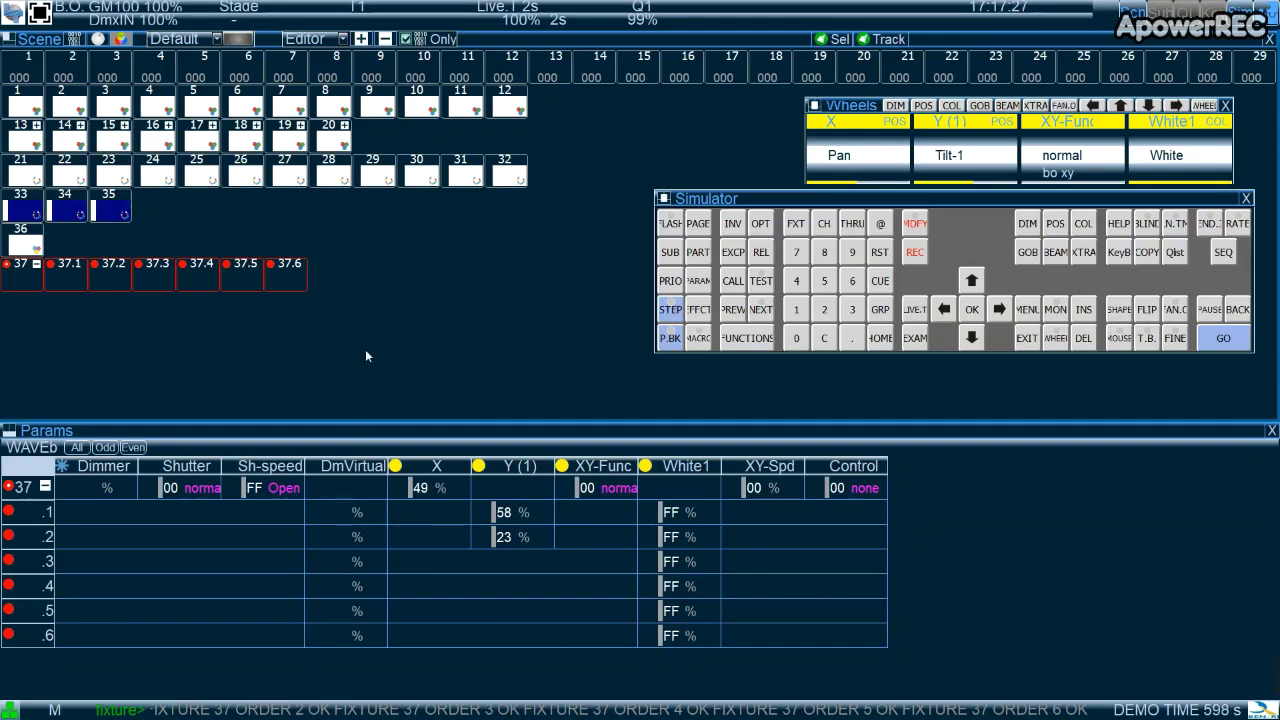
# Clear the zone selection, select fixture 37 as a whole and lower White on all six zones to 83 %
pyautogui.press('Escape')
pyautogui.click(32, 284)
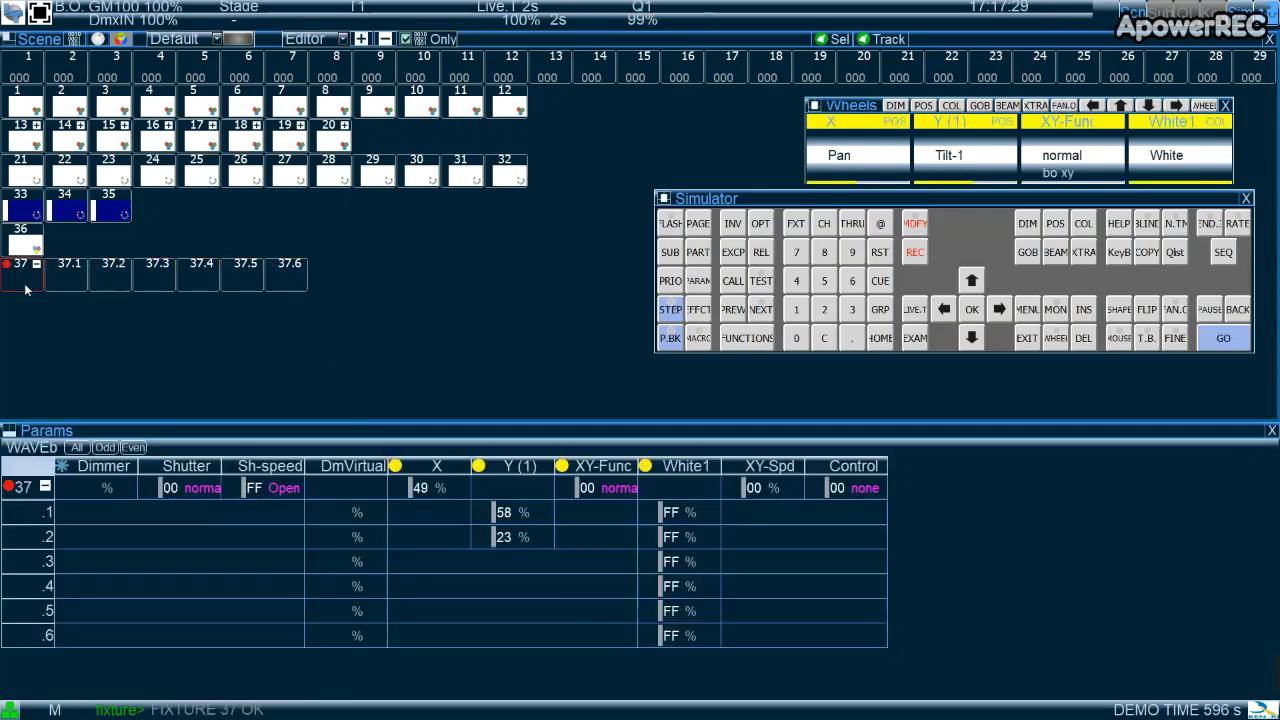
pyautogui.click(955, 107)
pyautogui.scroll(-7, 878, 171)
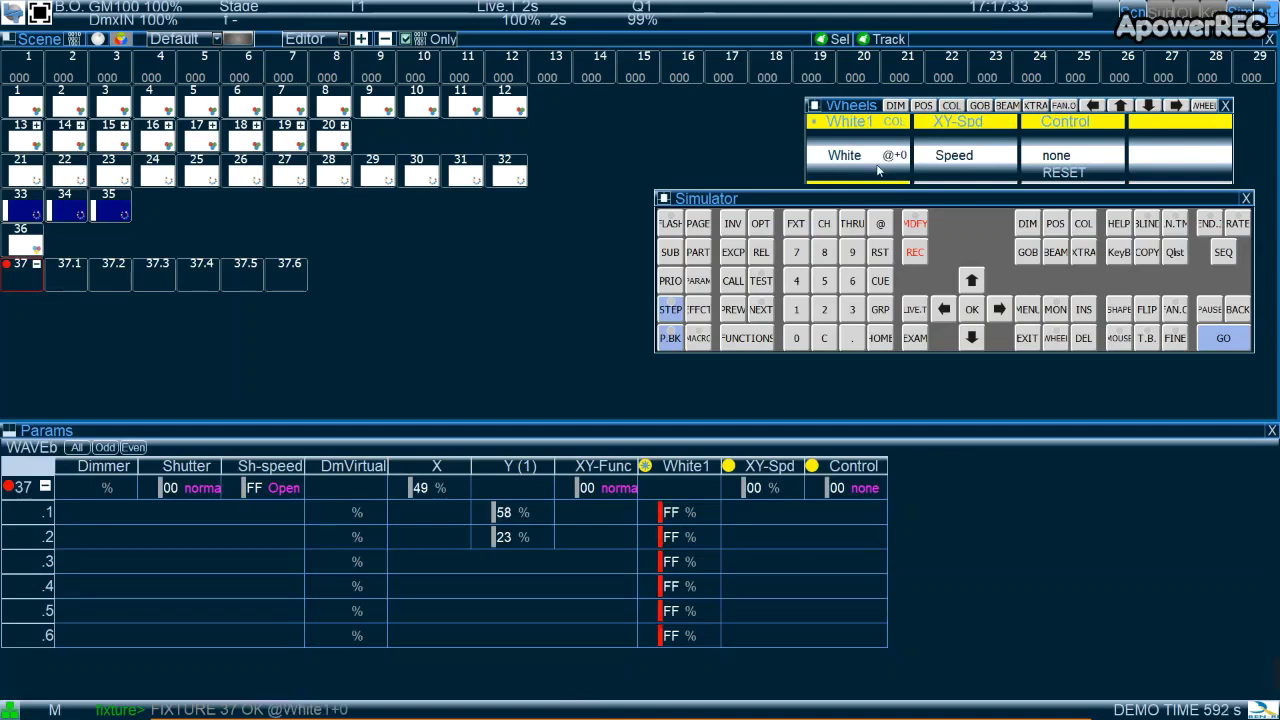
pyautogui.scroll(-10, 878, 171)
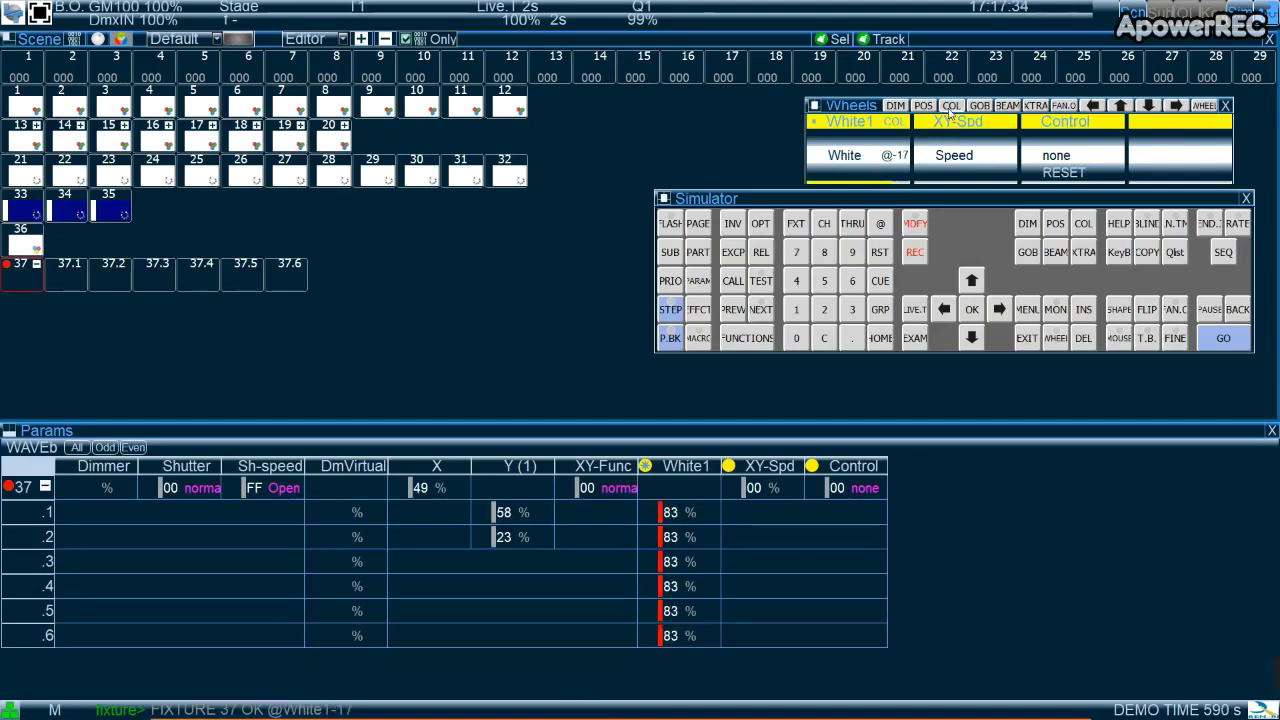
# Adjust the position of the whole of fixture 37 to 54 % pan and 24 % second tilt
pyautogui.click(924, 106)
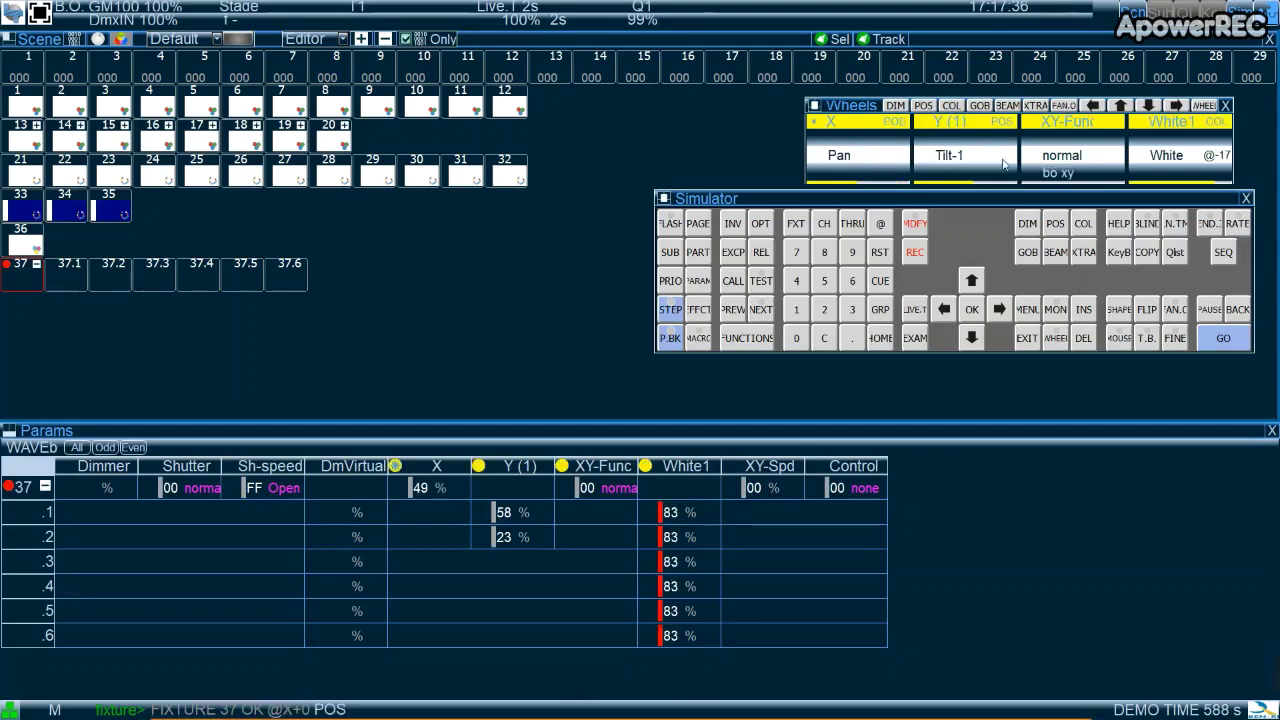
pyautogui.scroll(3, 945, 165)
pyautogui.scroll(-3, 945, 165)
pyautogui.scroll(8, 885, 168)
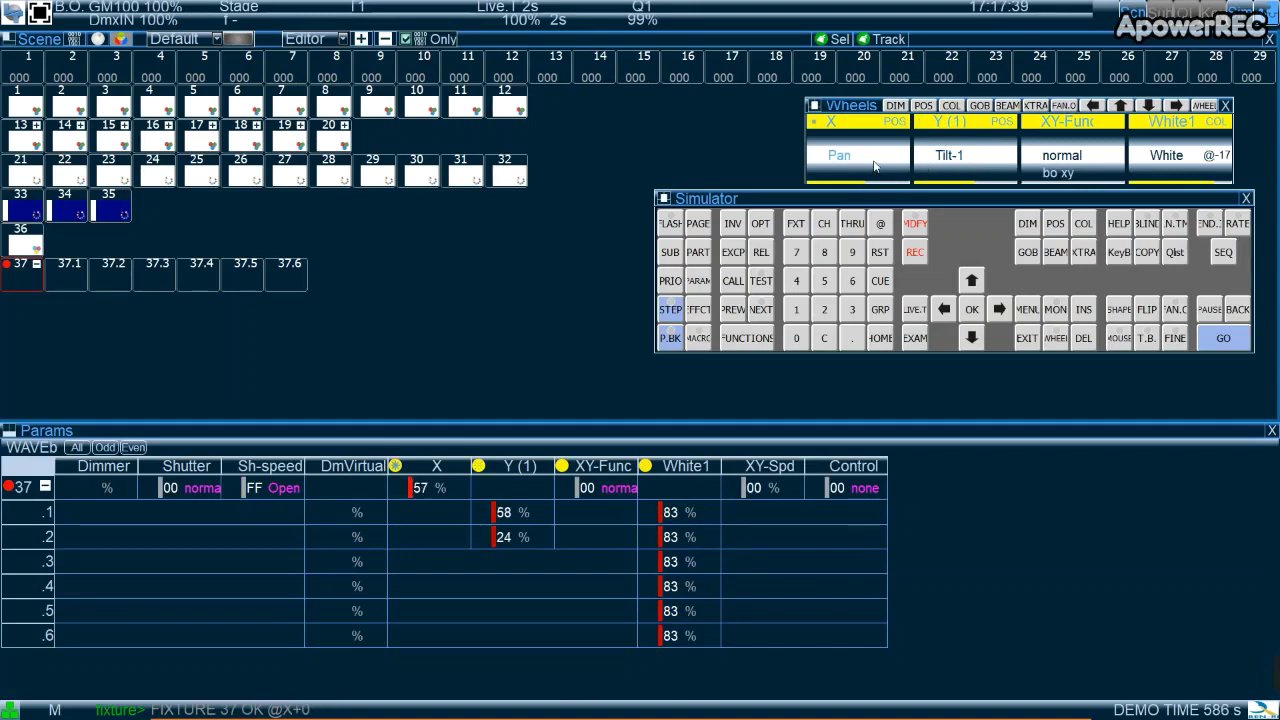
pyautogui.scroll(-3, 885, 168)
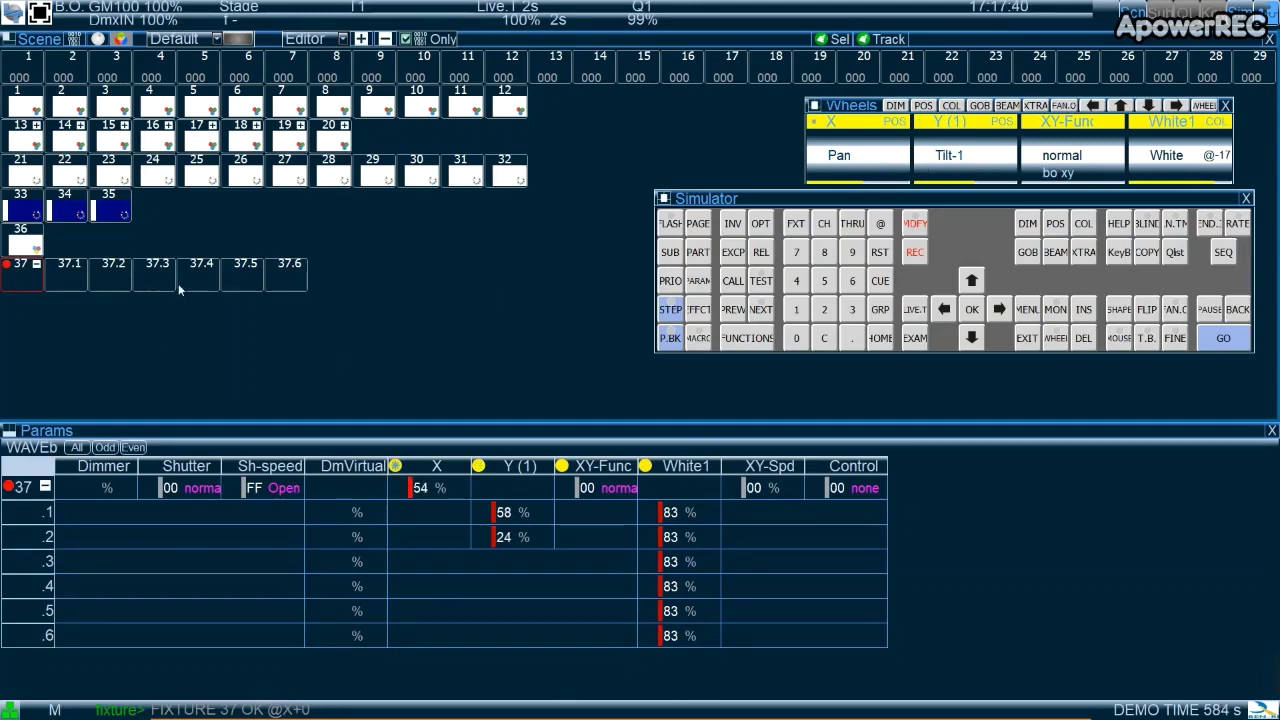
# Select zone 37.3, bring its intensity to full and lower its White to 80 %
pyautogui.click(153, 281)
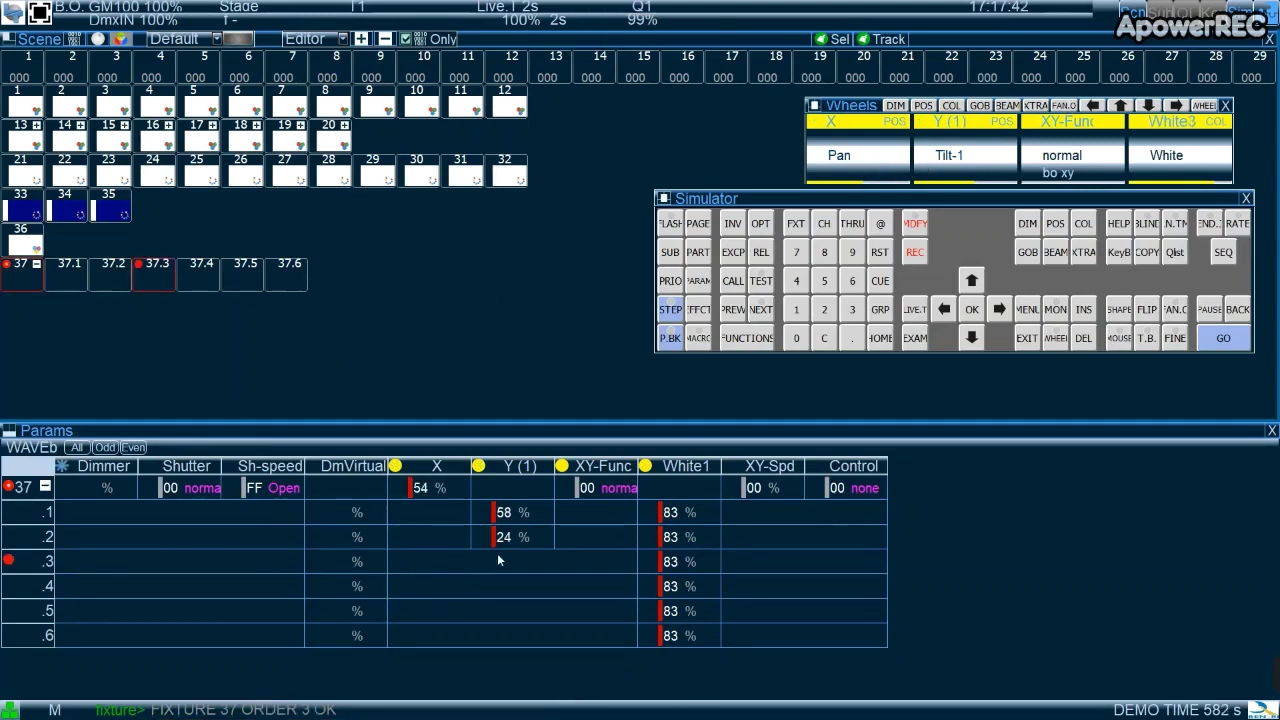
pyautogui.doubleClick(881, 224)
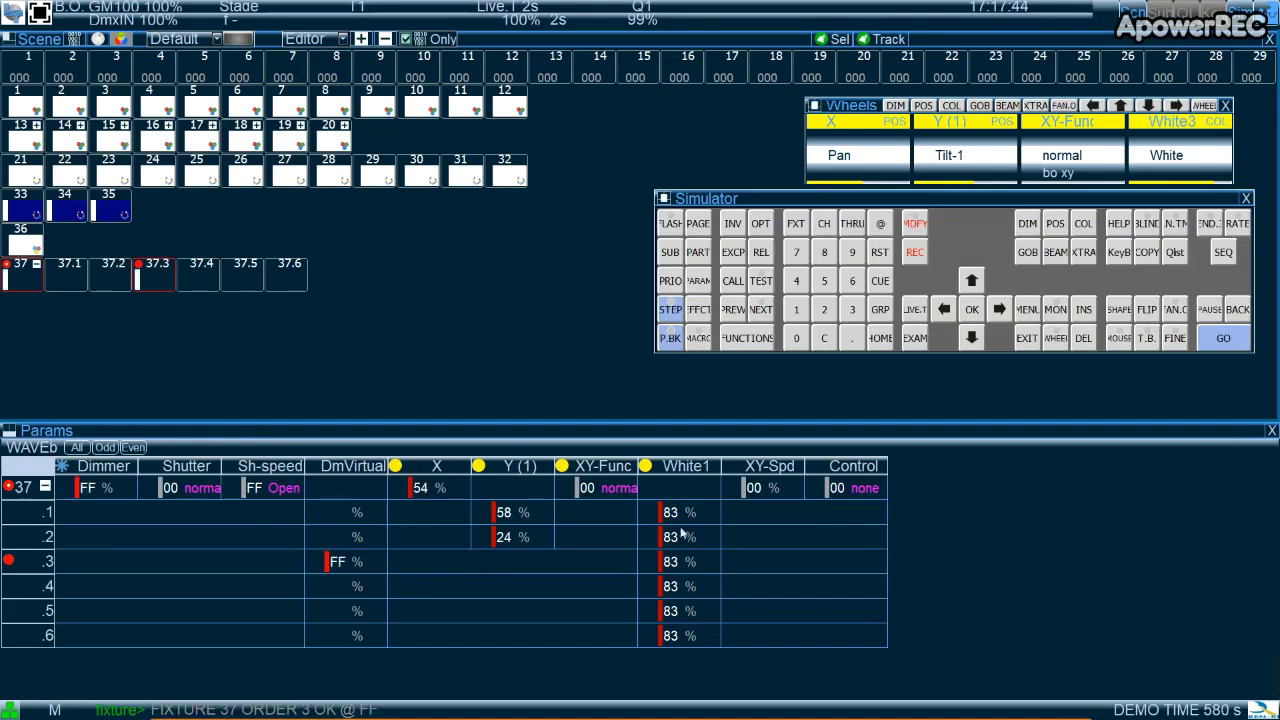
pyautogui.click(951, 106)
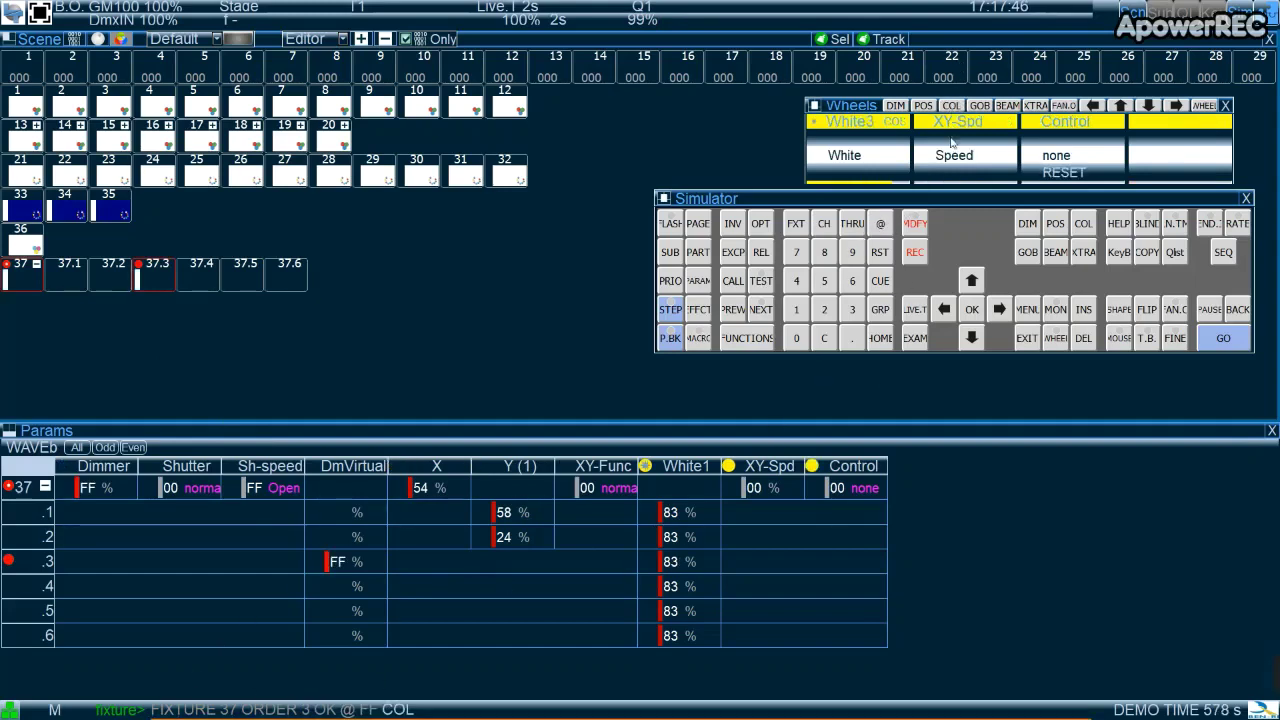
pyautogui.scroll(-3, 879, 170)
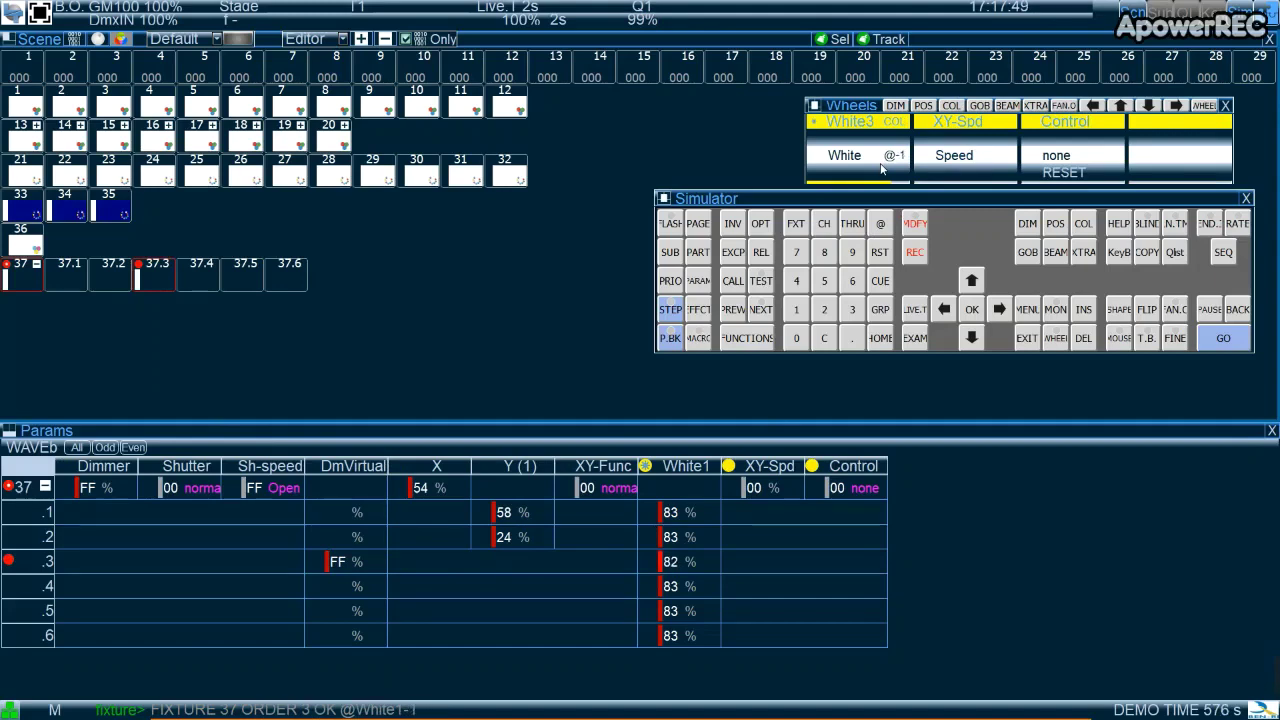
# Select zone 37.1 and set its tilt to 61 % and its White to 85 %
pyautogui.click(17, 516)
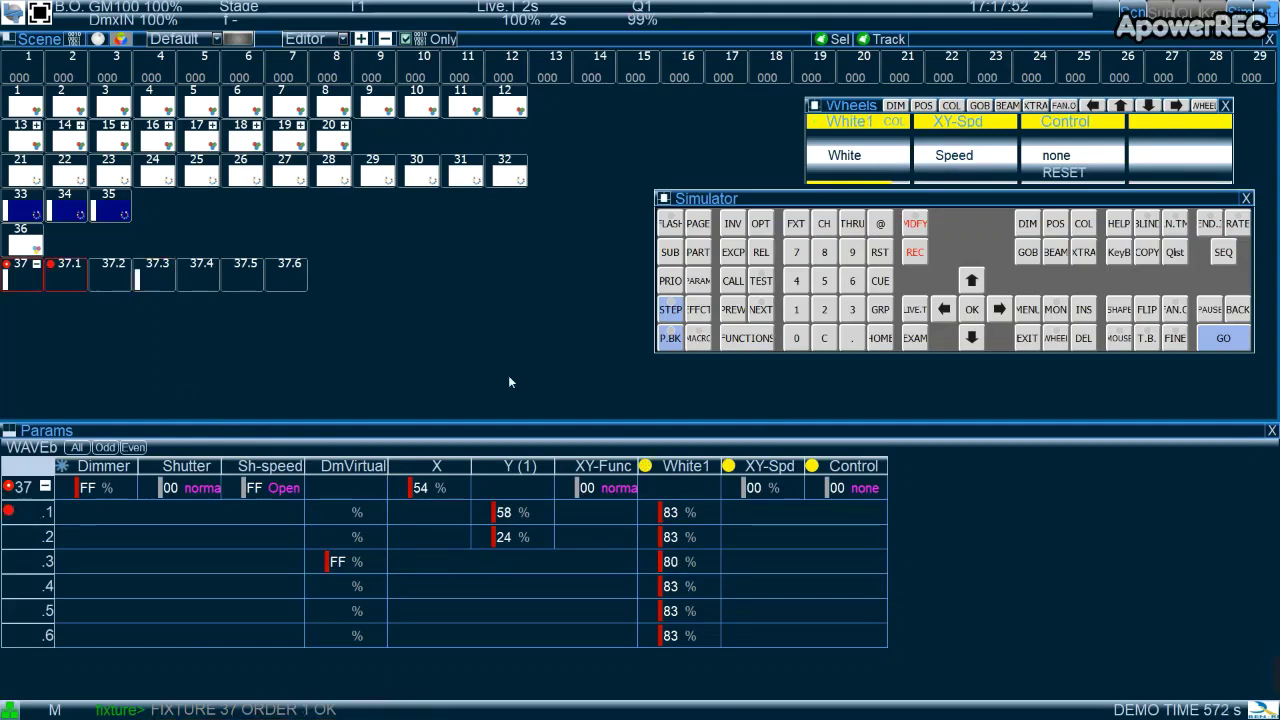
pyautogui.click(922, 106)
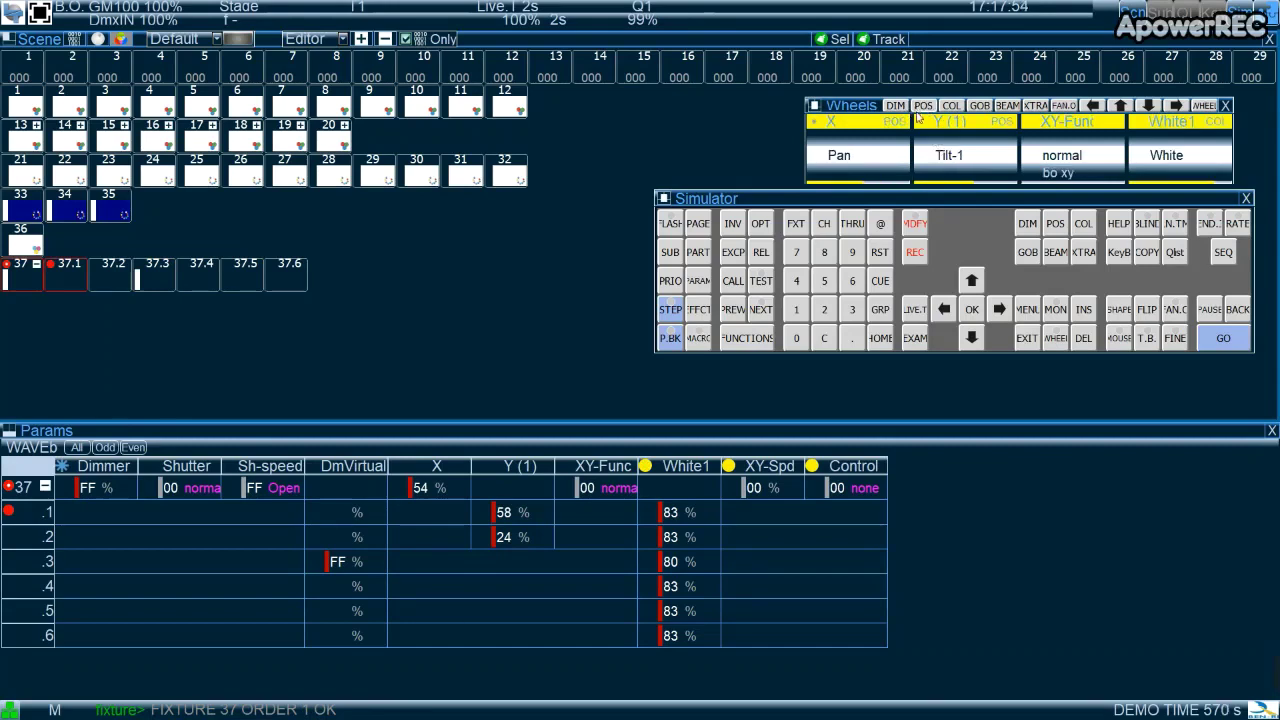
pyautogui.click(965, 165)
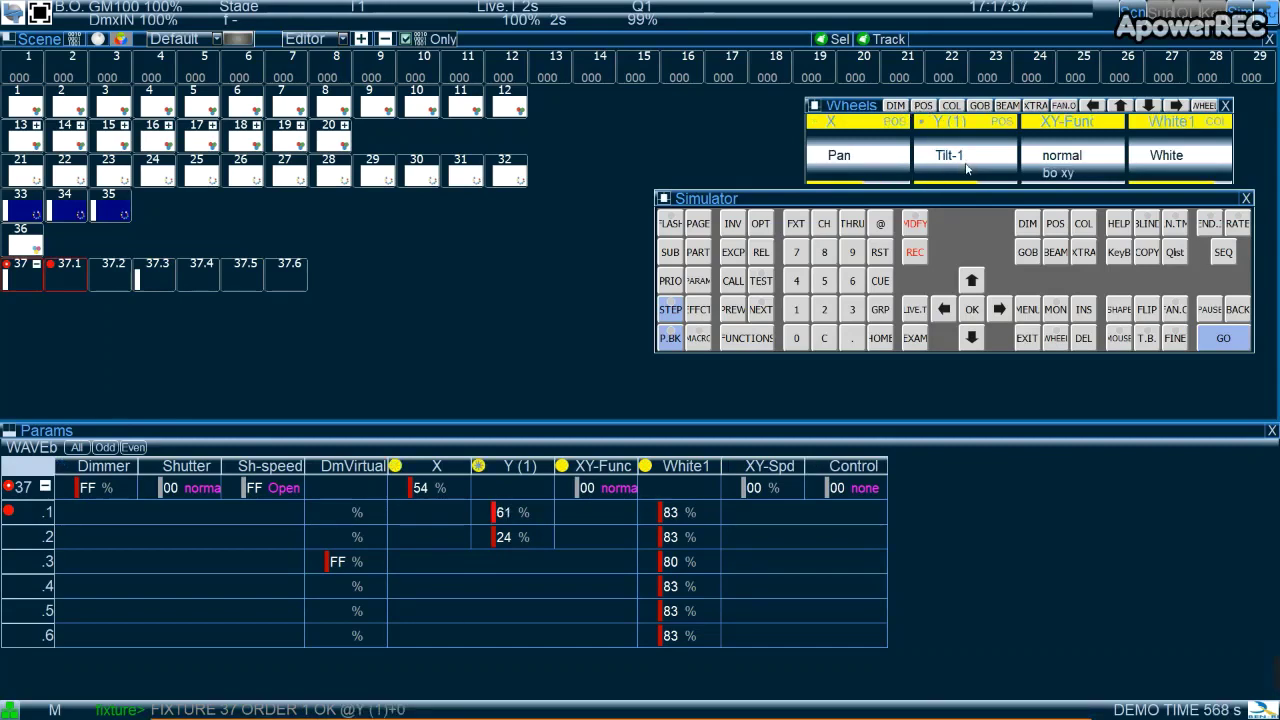
pyautogui.click(951, 106)
pyautogui.scroll(2, 865, 163)
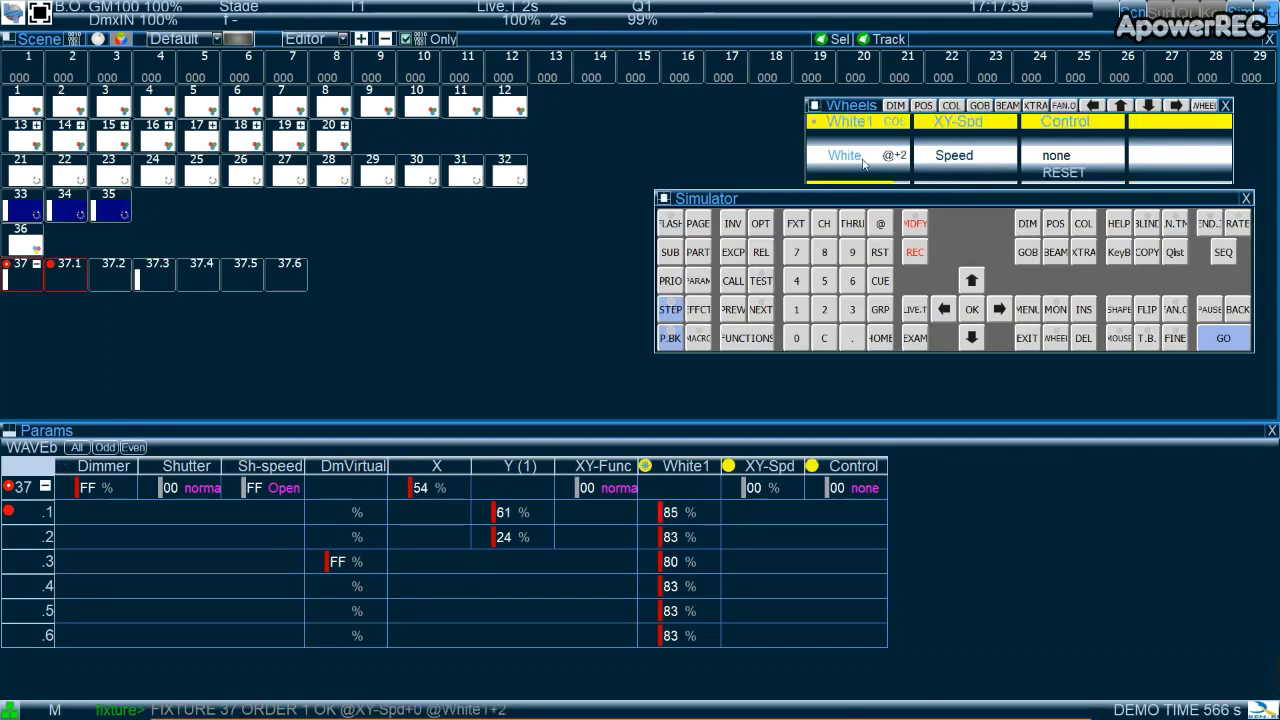
pyautogui.scroll(2, 865, 163)
pyautogui.scroll(-3, 865, 163)
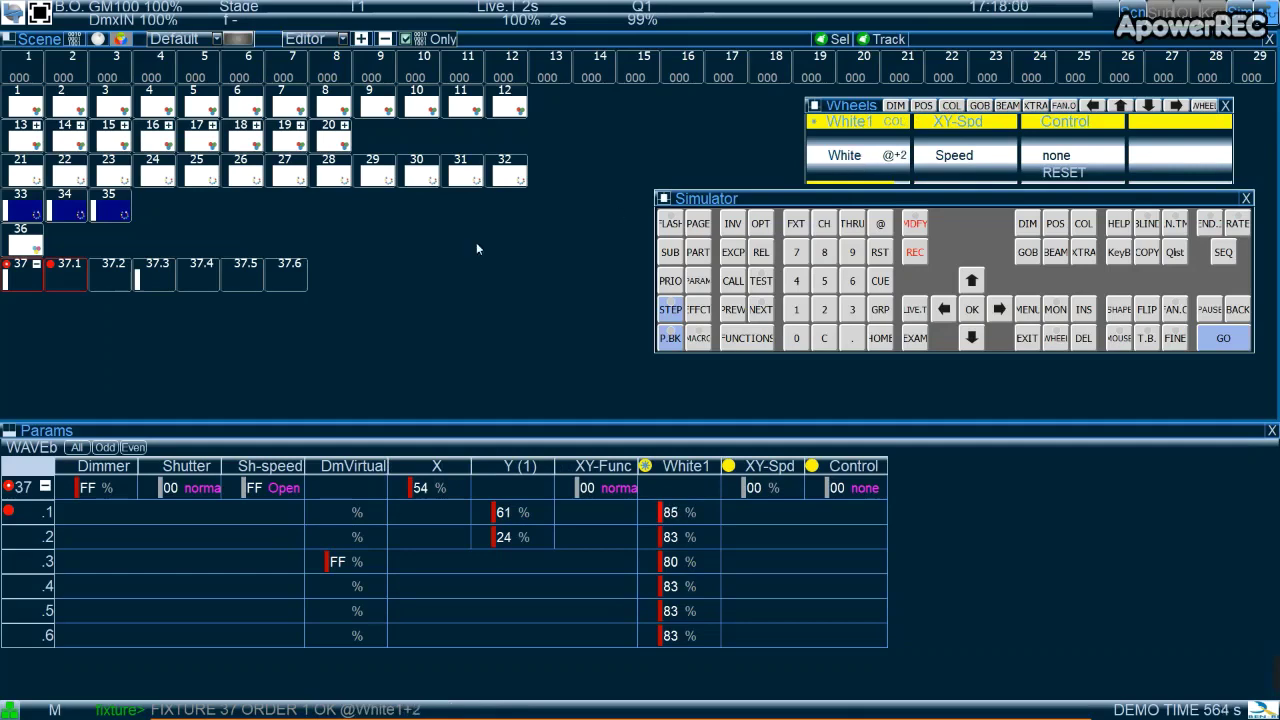
# Reset the edited values and select zone 37.2 by entering its fixture and order number
pyautogui.click(879, 252)
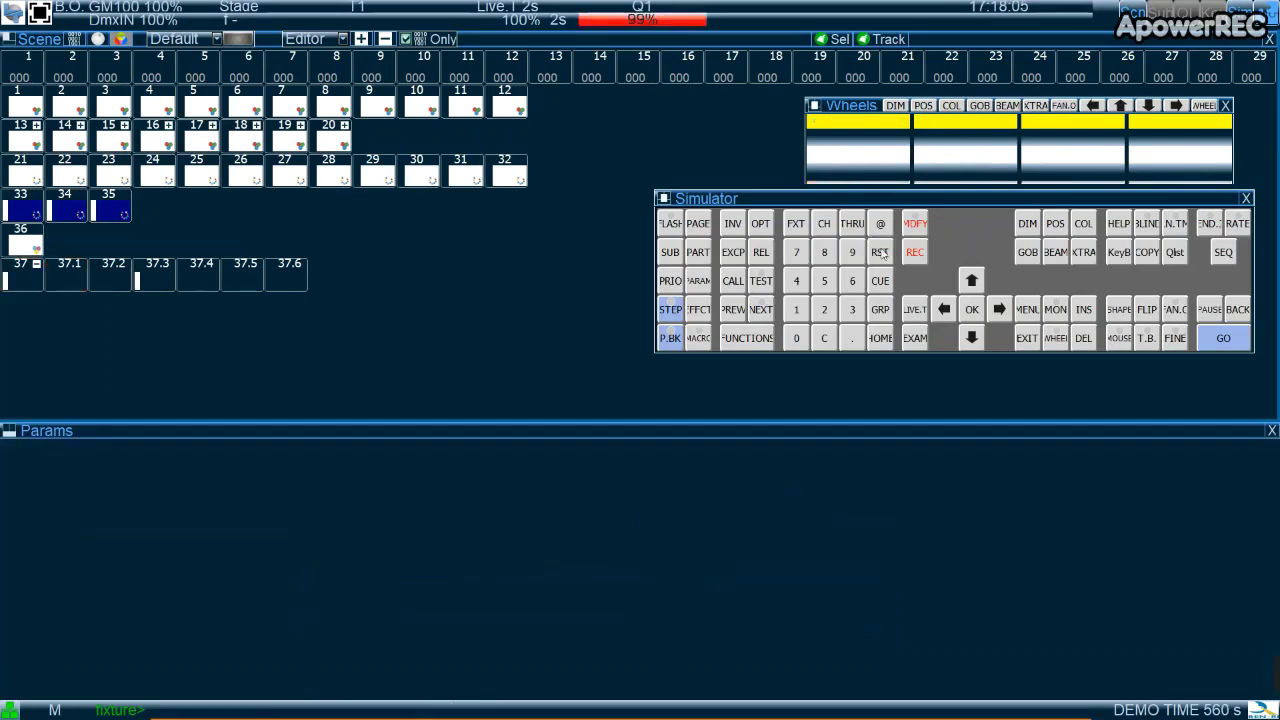
pyautogui.click(852, 309)
pyautogui.click(792, 254)
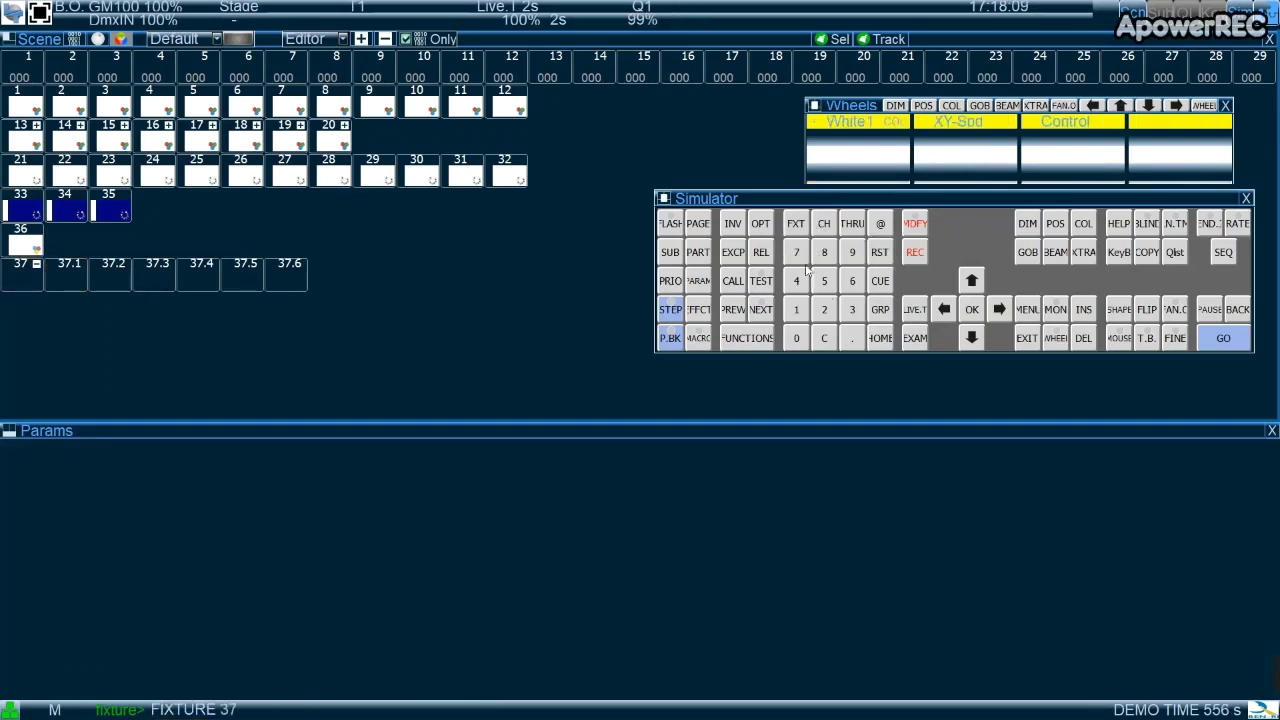
pyautogui.click(852, 338)
pyautogui.click(824, 308)
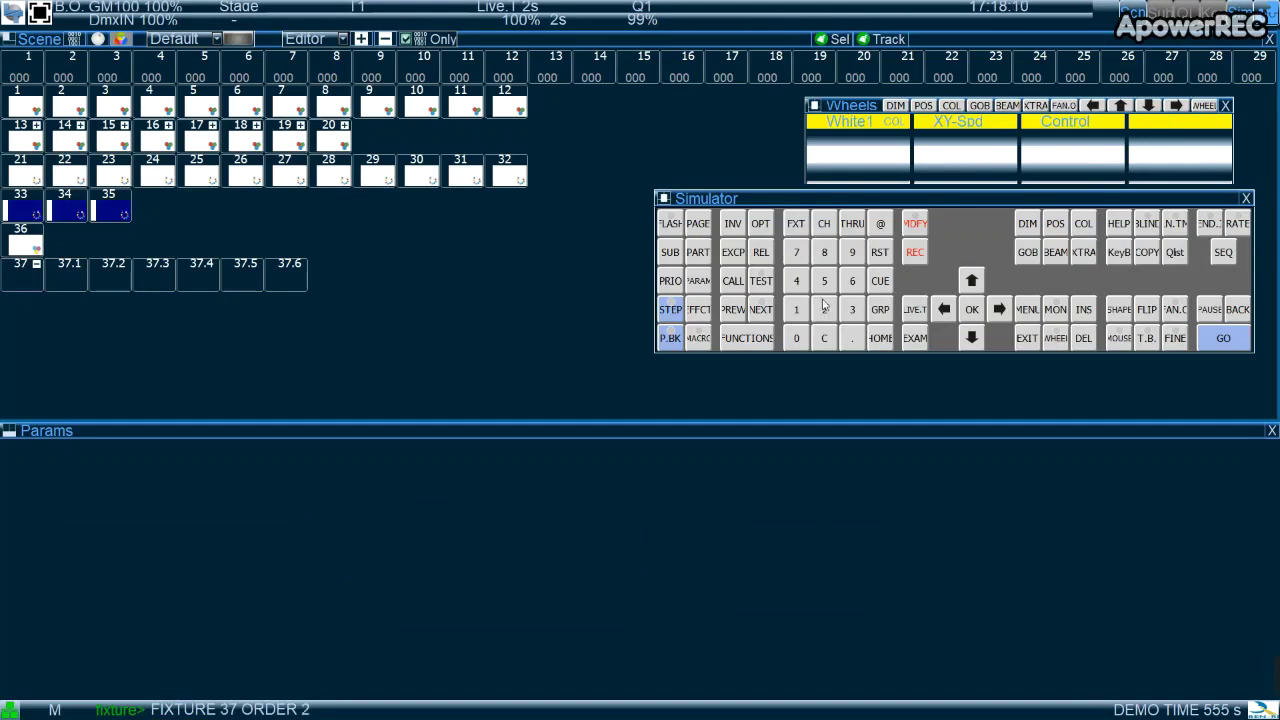
# Raise Tilt-2 of zone 37.2 to 40 % and set the fixture's pan to 55 %
pyautogui.click(923, 105)
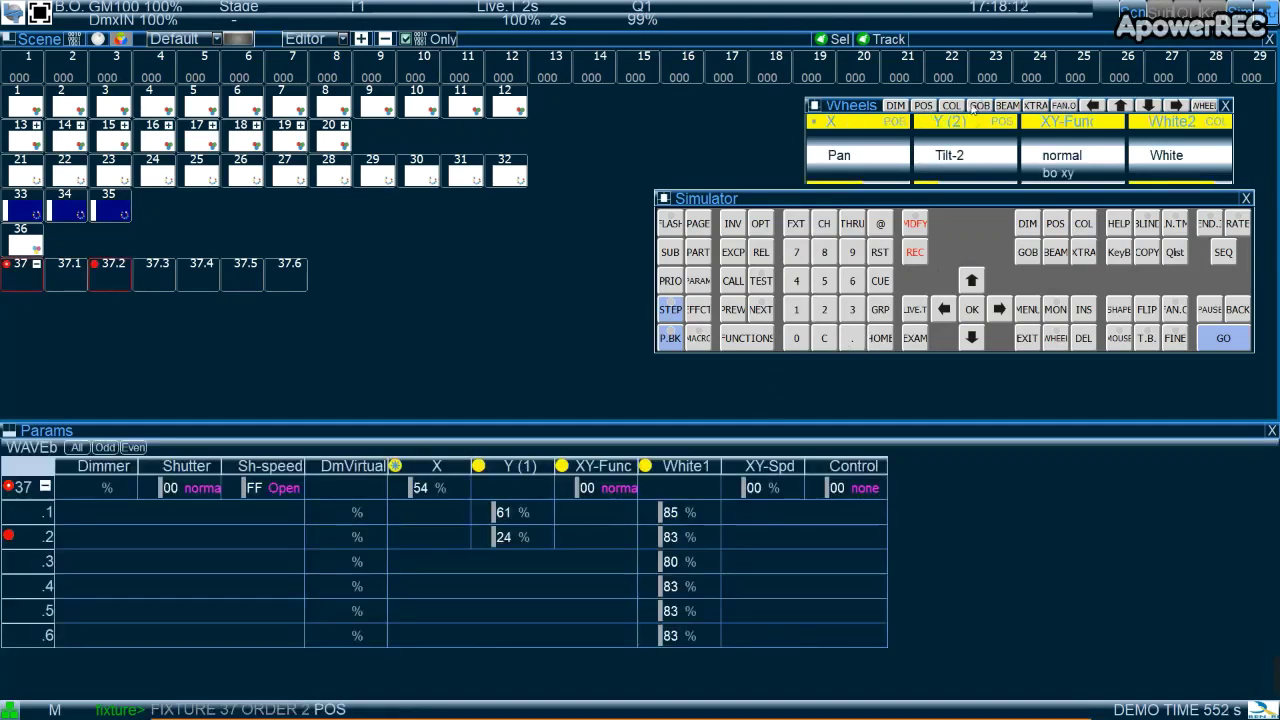
pyautogui.scroll(2, 985, 158)
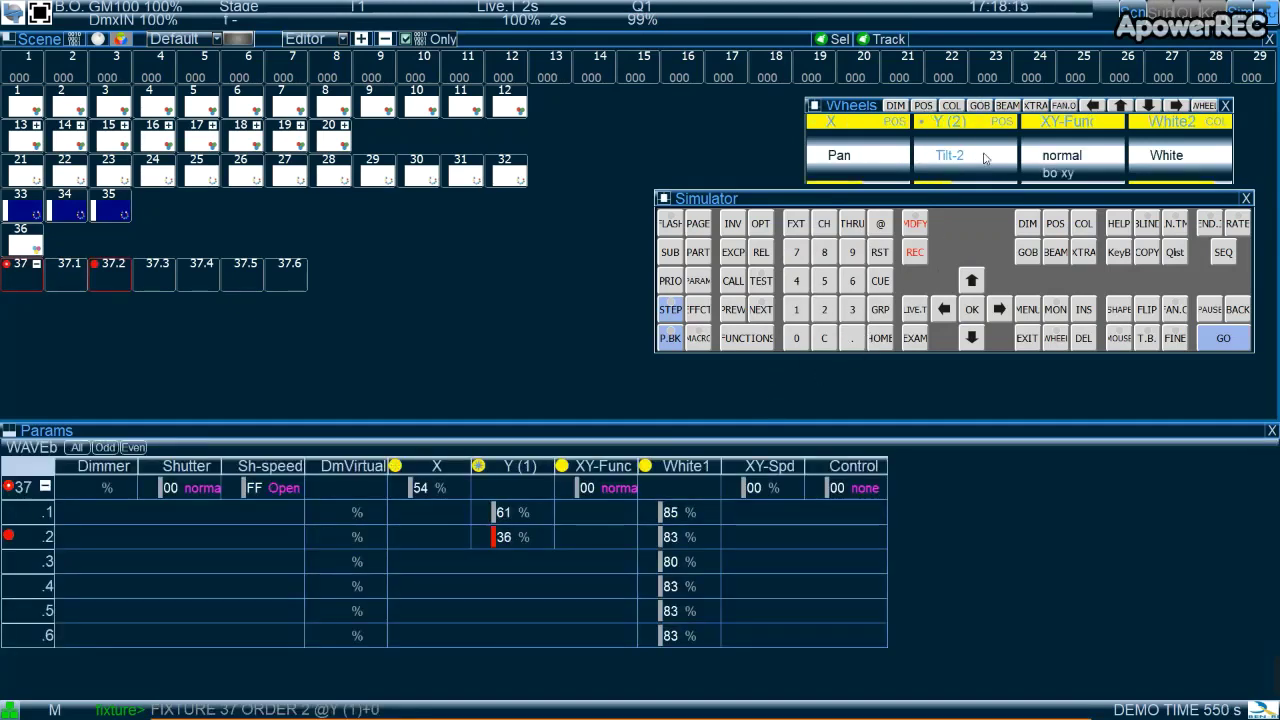
pyautogui.scroll(4, 985, 158)
pyautogui.scroll(2, 868, 178)
pyautogui.scroll(-3, 868, 177)
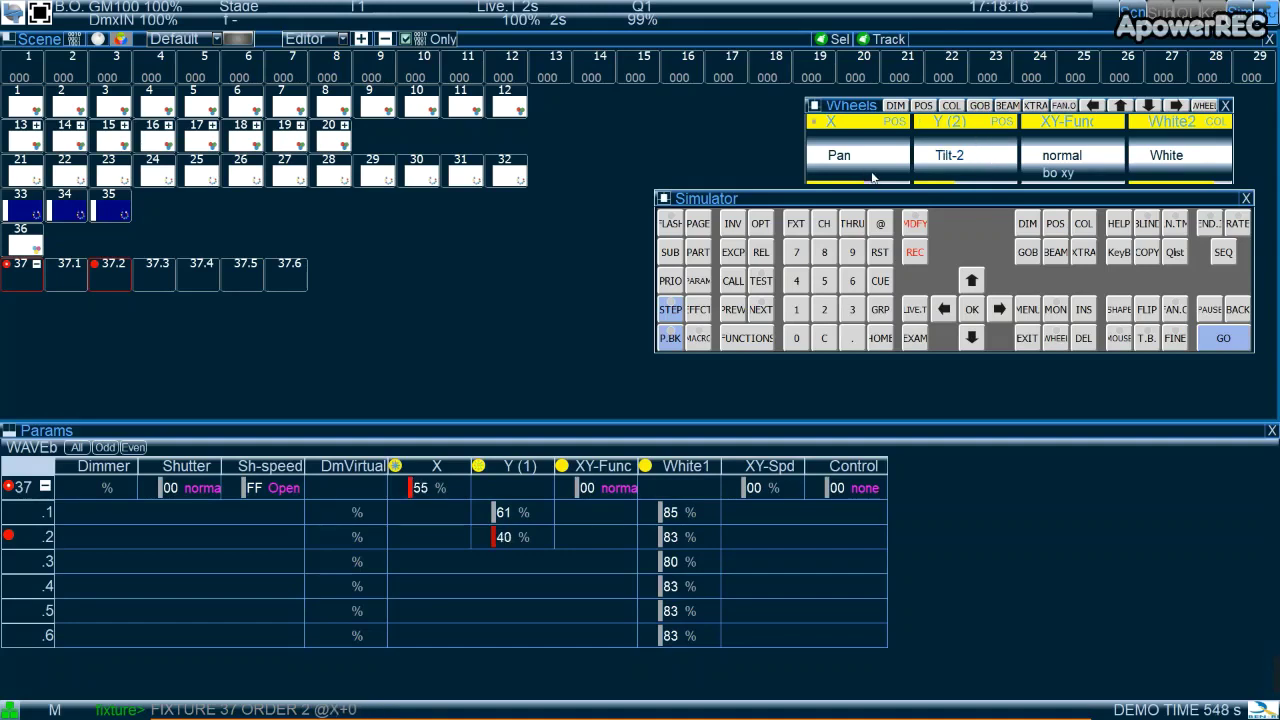
# Adjust White of zone 37.2 to 80 %
pyautogui.click(951, 105)
pyautogui.scroll(-14, 884, 157)
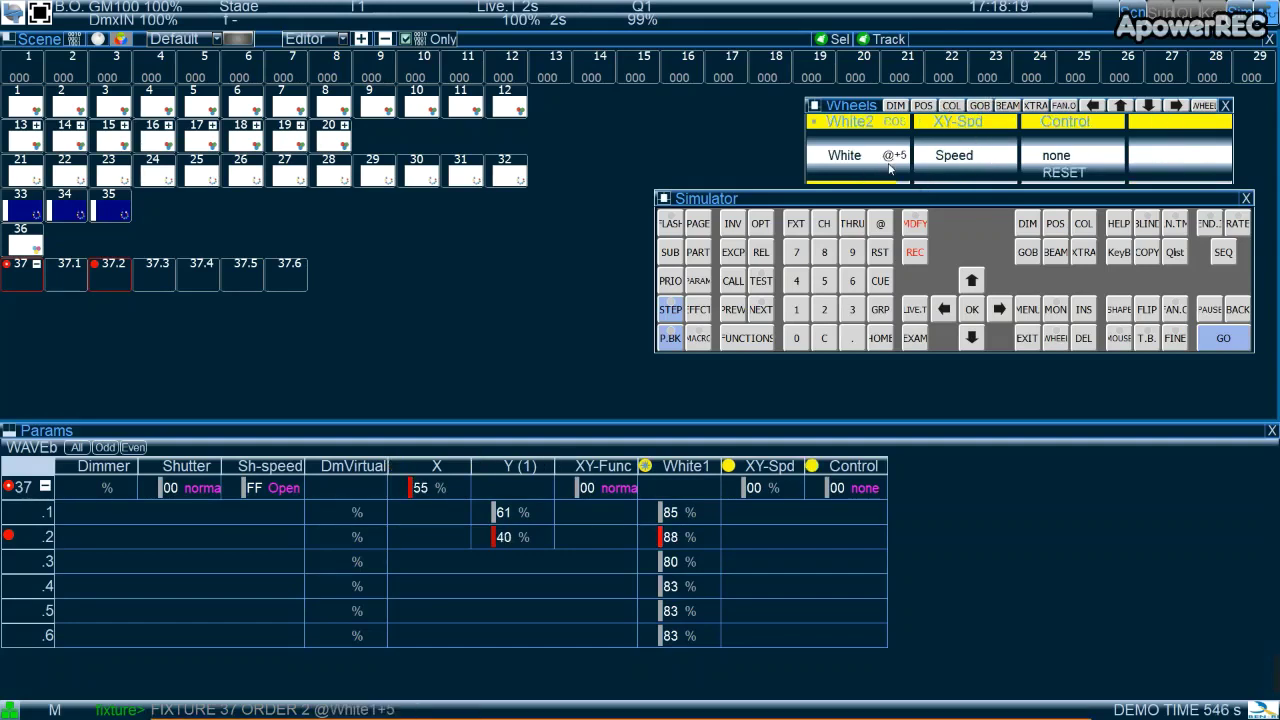
pyautogui.scroll(-3, 878, 153)
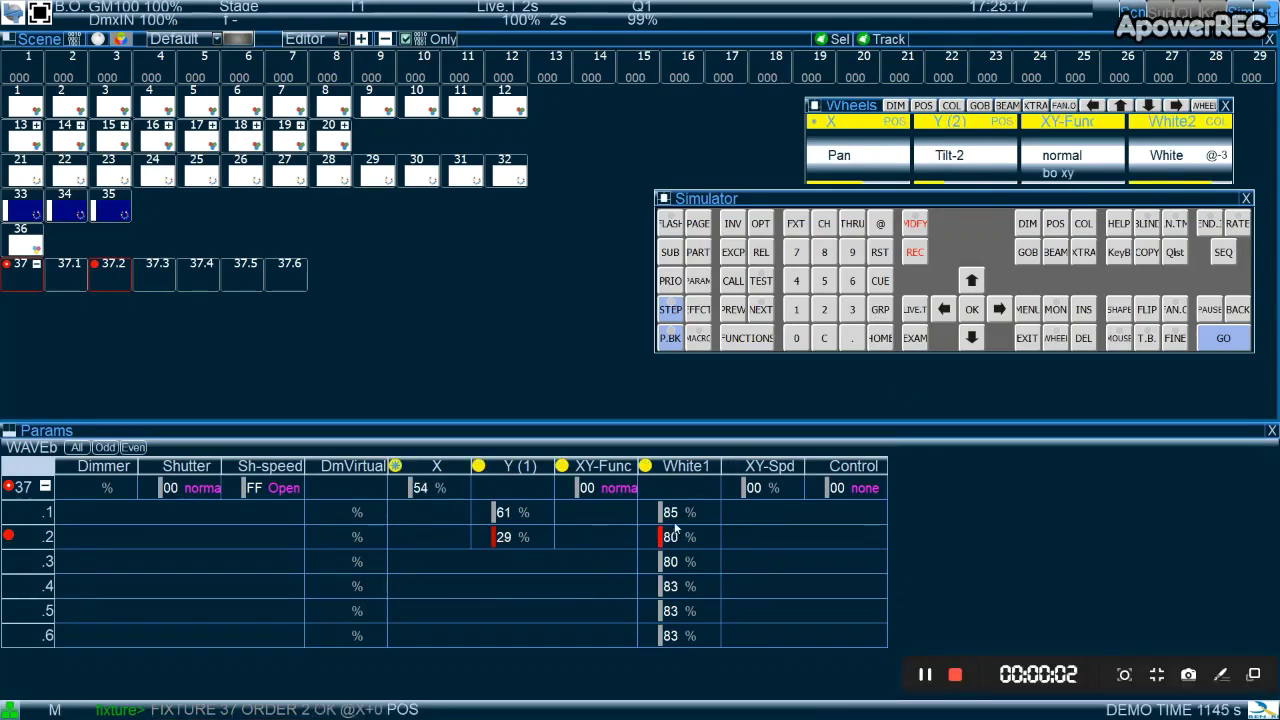
# With zone 37.2 selected, set Tilt-2 to 34 % and pan to 53 %, and raise the fixture's common dimmer to 18 %
pyautogui.scroll(5, 971, 174)
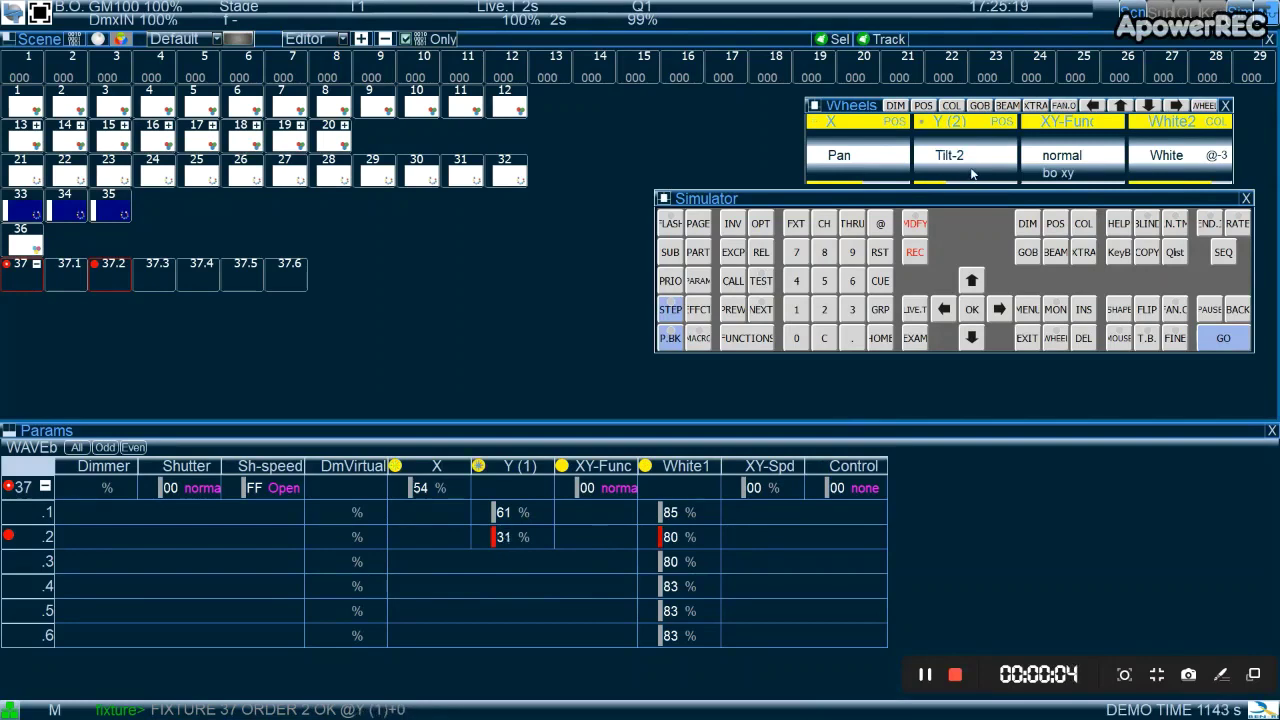
pyautogui.scroll(-1, 971, 174)
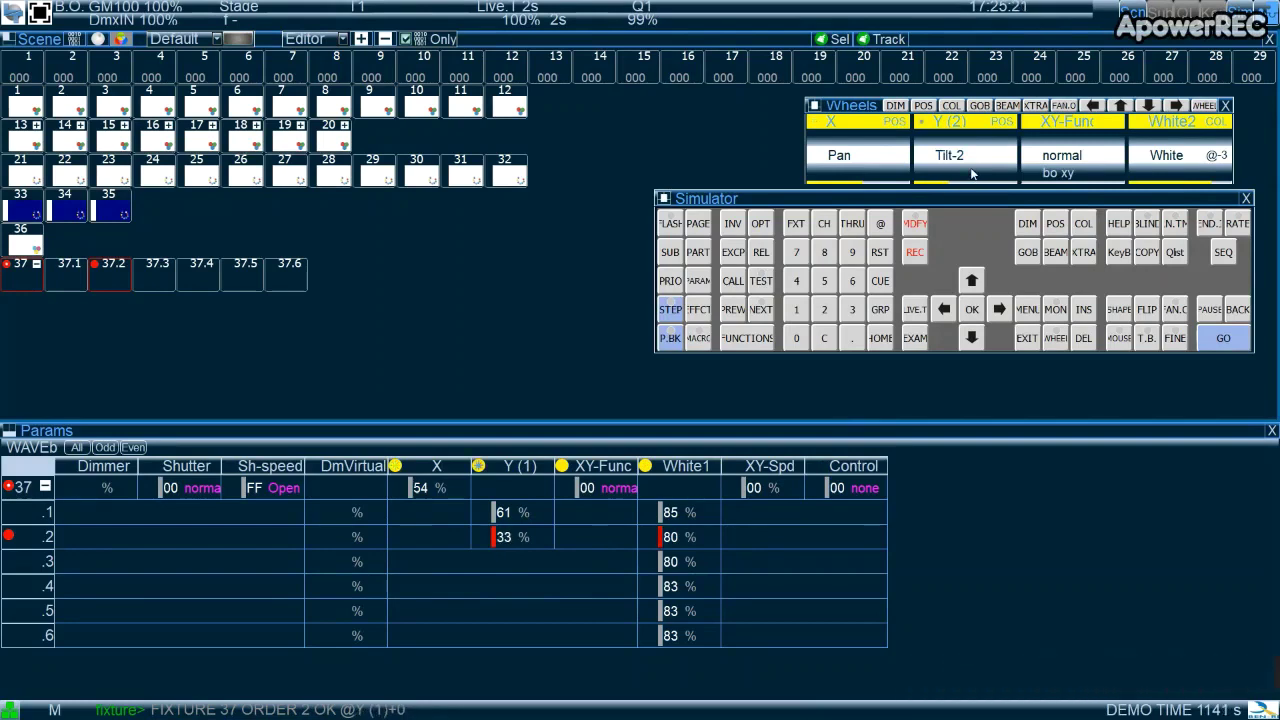
pyautogui.scroll(-1, 855, 160)
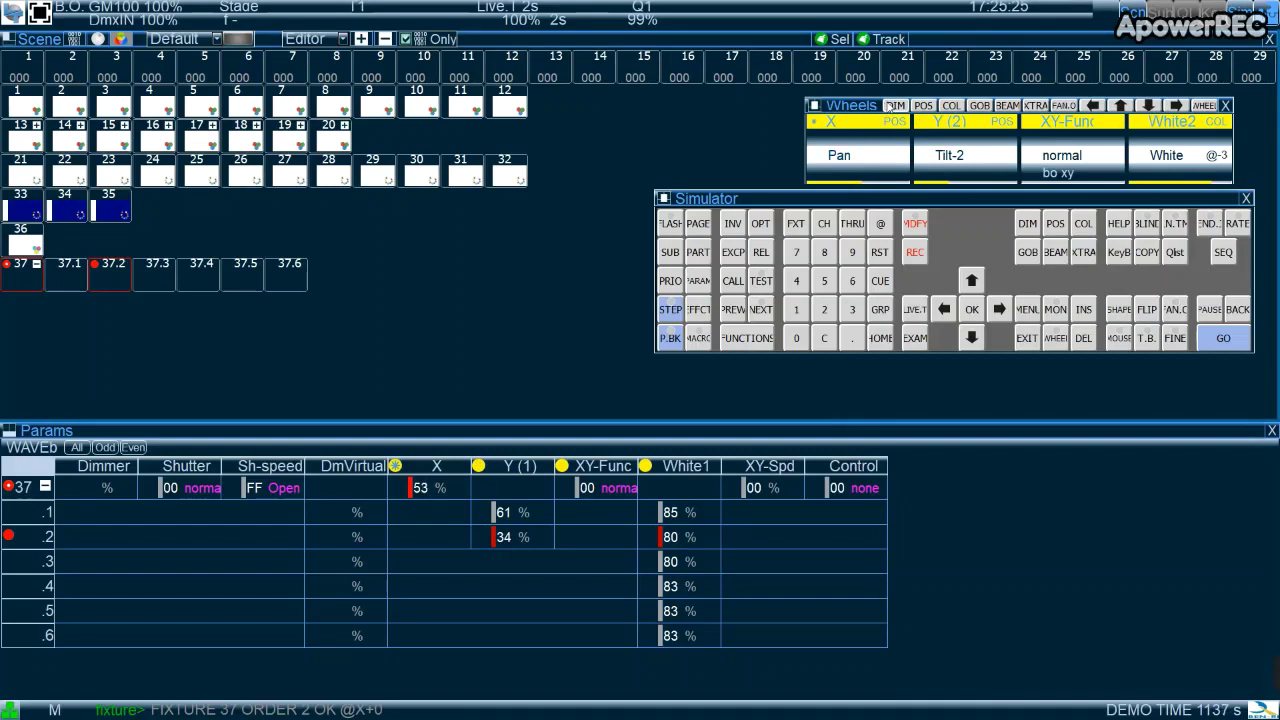
pyautogui.click(895, 105)
pyautogui.scroll(5, 857, 160)
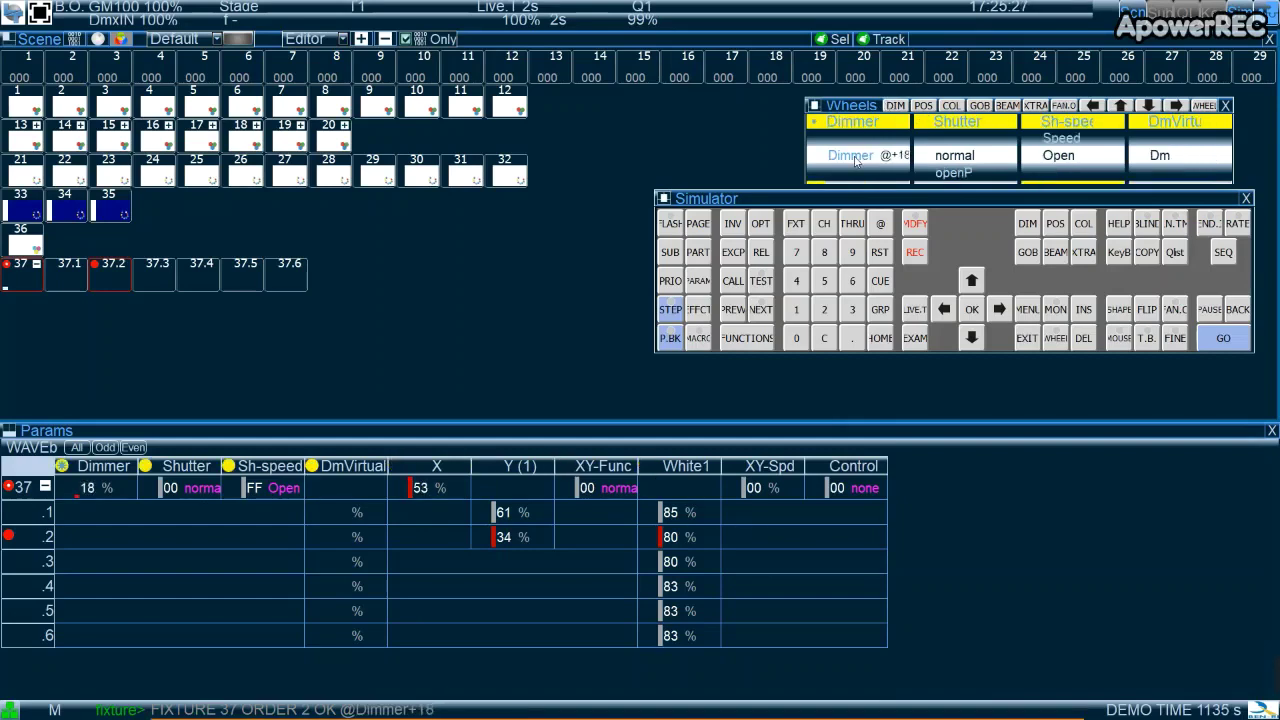
# Raise the fixture's common dimmer to 73 % and the virtual dimmer of zone 37.2 to 41 %
pyautogui.scroll(18, 855, 160)
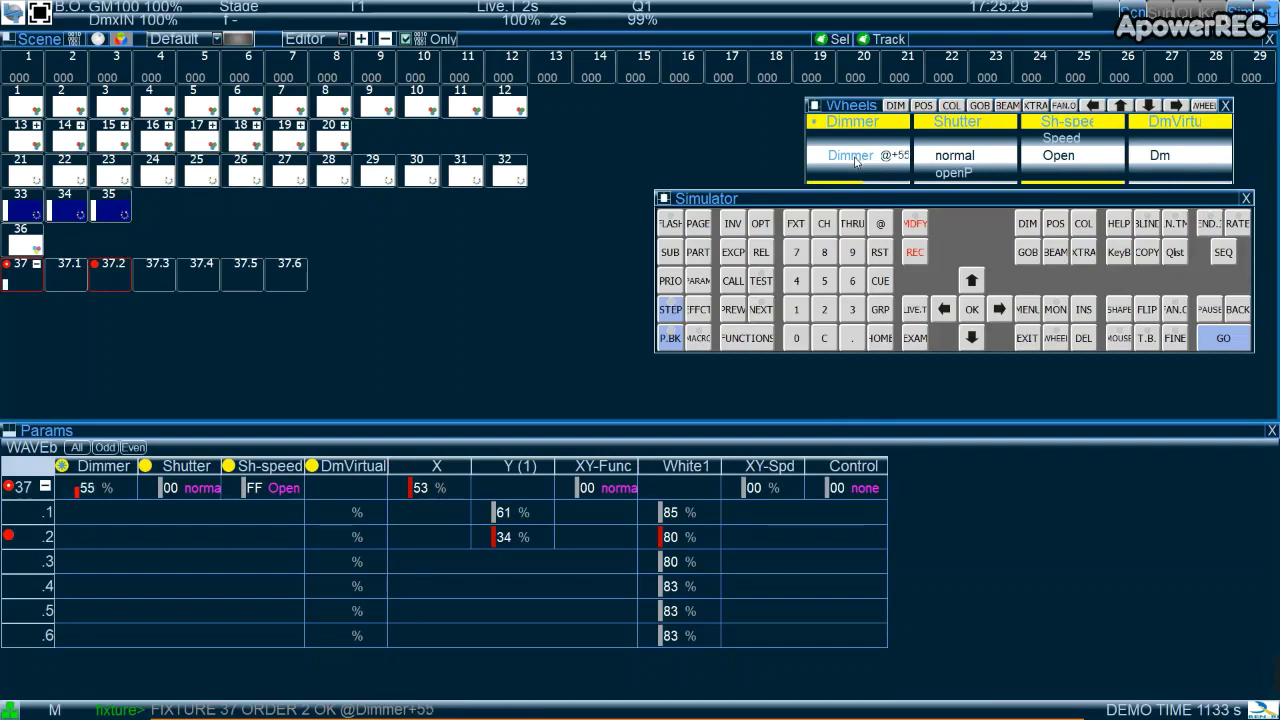
pyautogui.scroll(18, 856, 160)
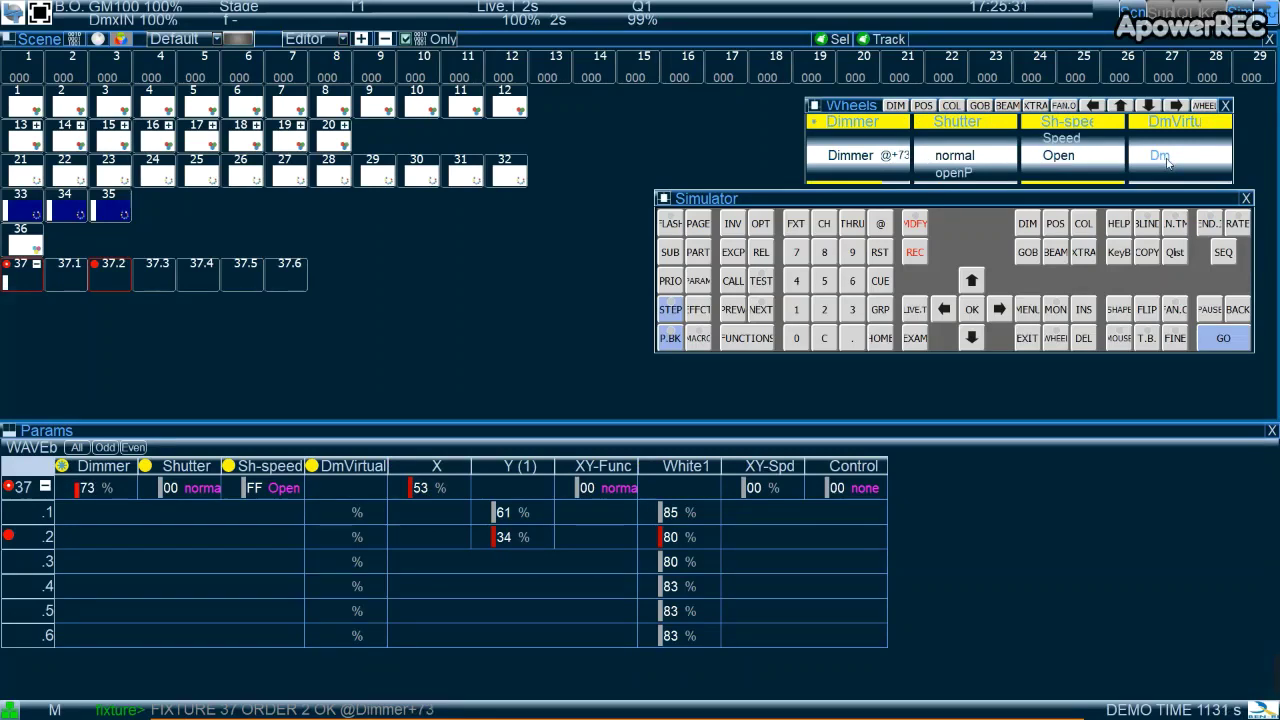
pyautogui.scroll(20, 1167, 160)
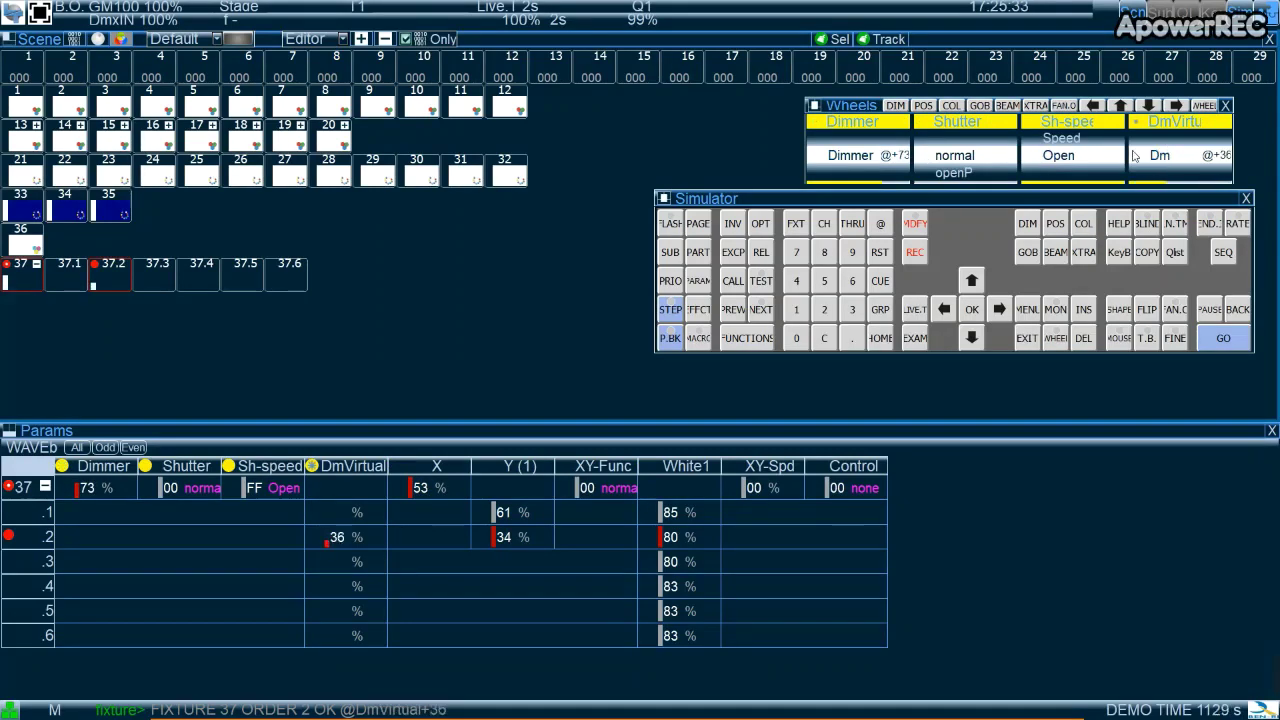
pyautogui.scroll(5, 1135, 155)
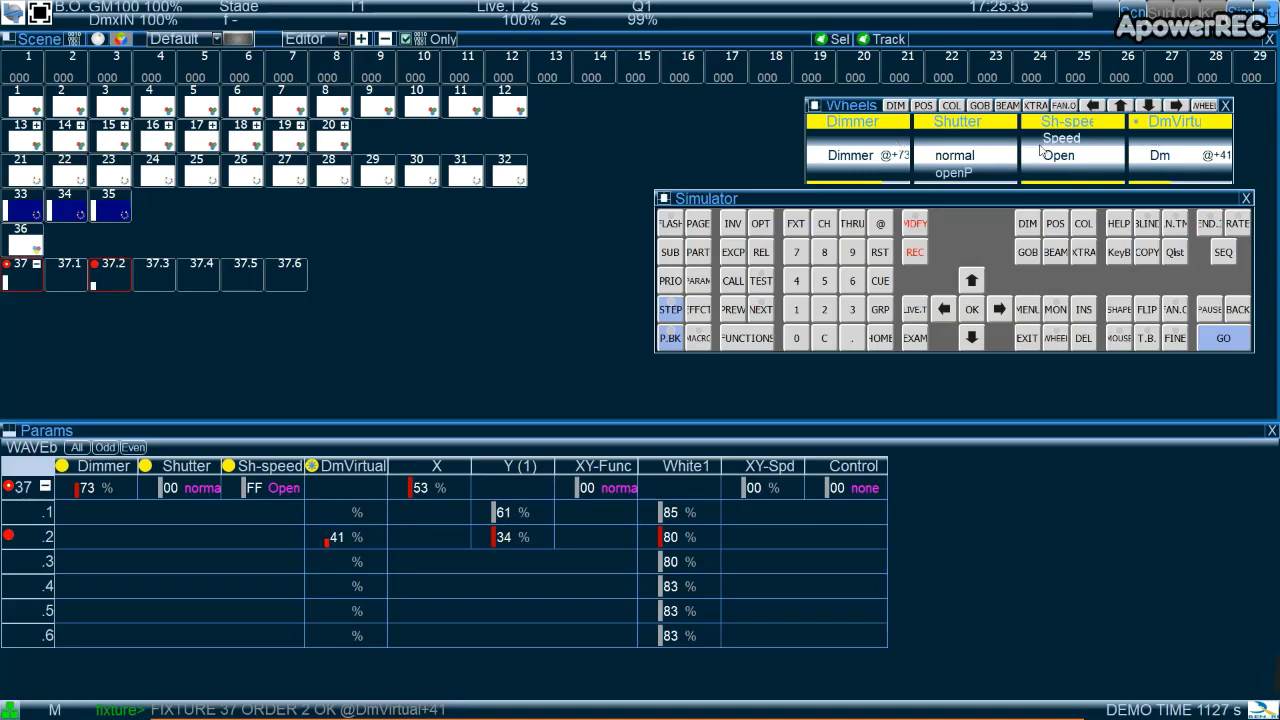
# Set the fixture's common shutter to 41 and select zone 37.5
pyautogui.scroll(8, 970, 157)
pyautogui.scroll(10, 970, 157)
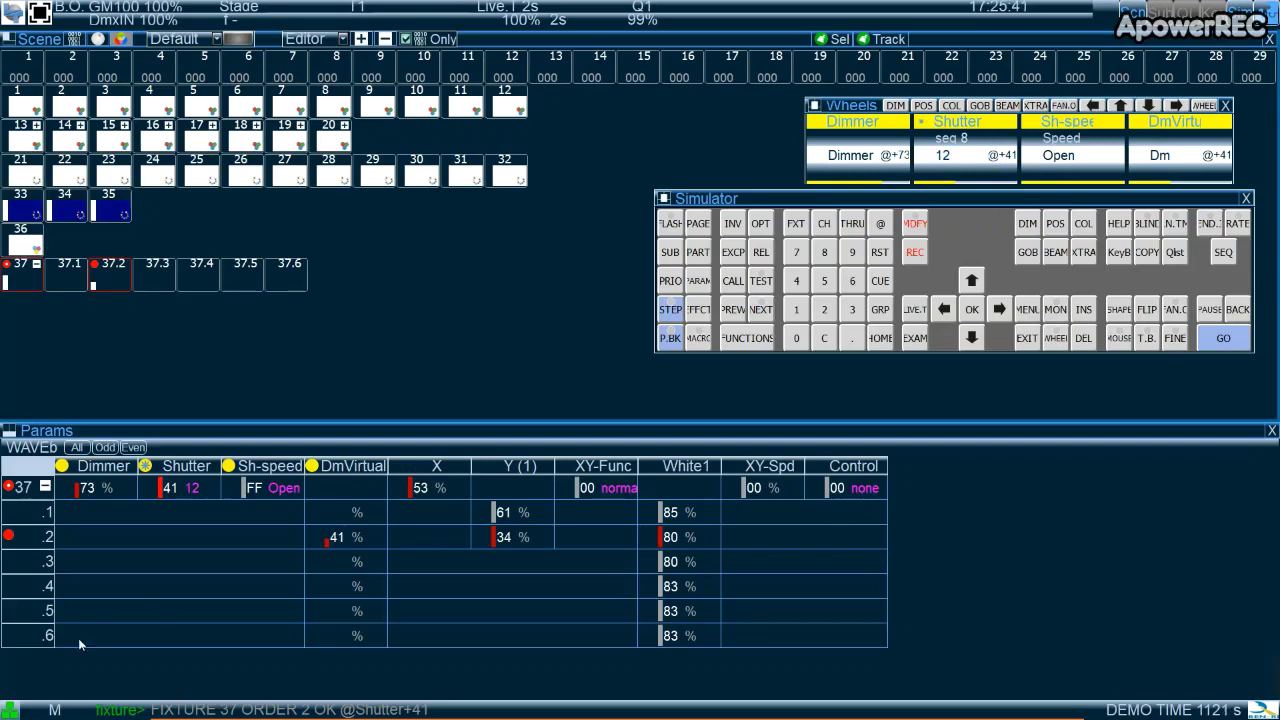
pyautogui.click(35, 611)
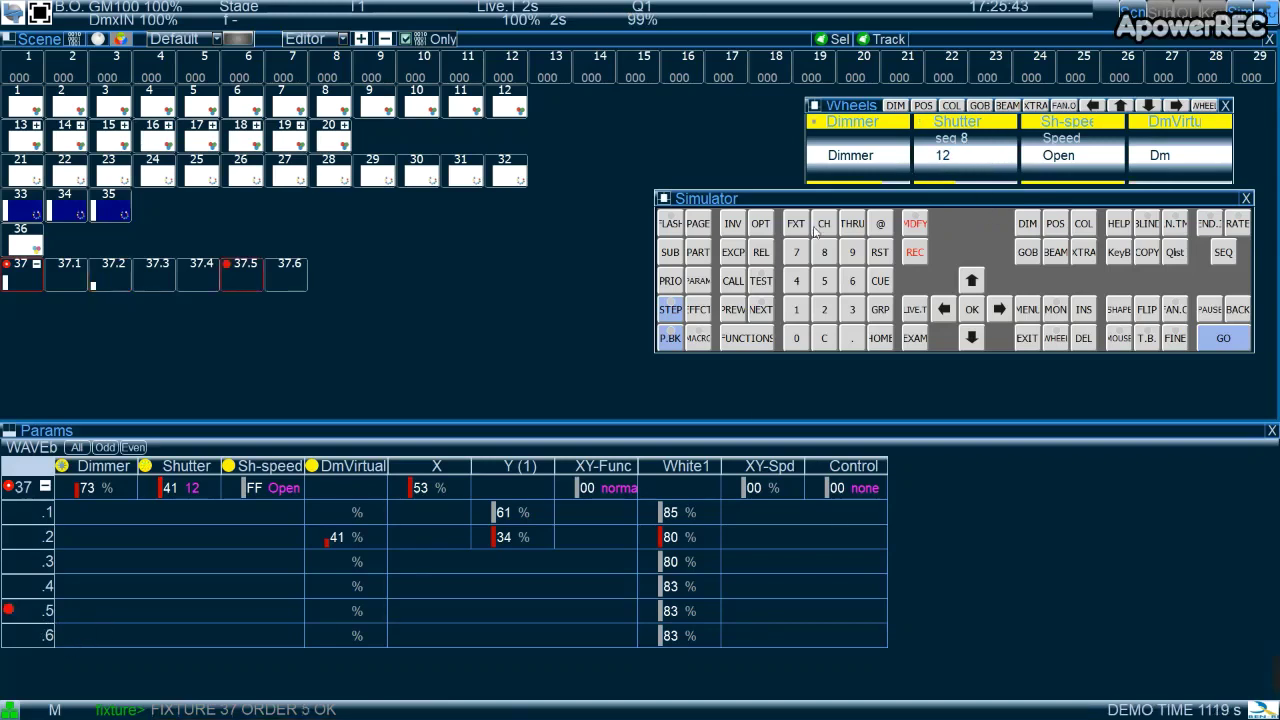
pyautogui.scroll(-8, 870, 158)
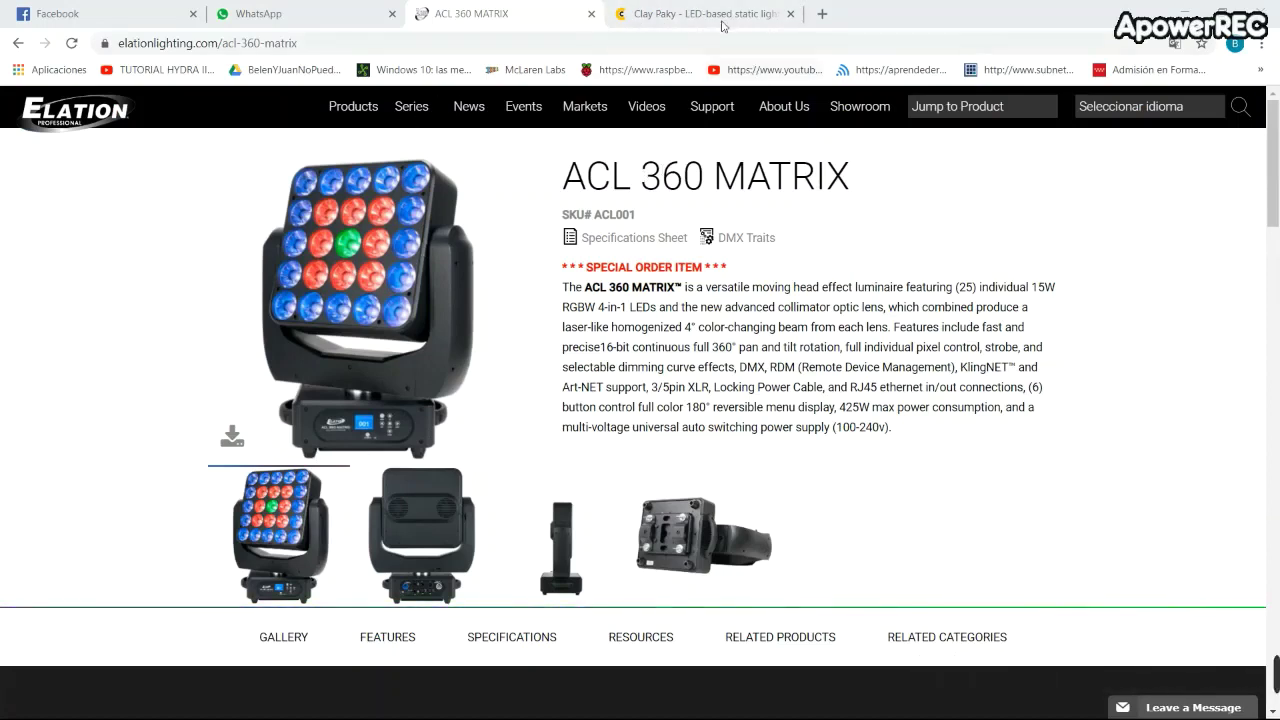
# Switch to the web browser and show the Clay Paky page of LED-based static lights
pyautogui.click(723, 22)
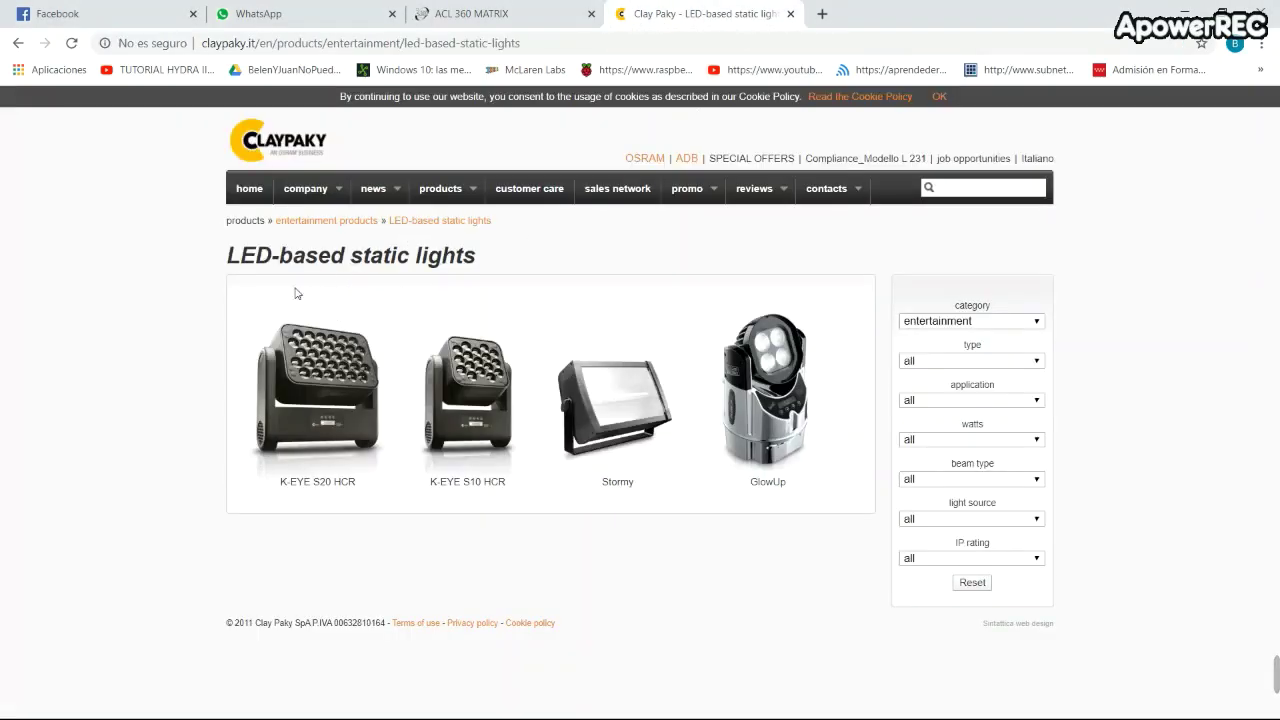